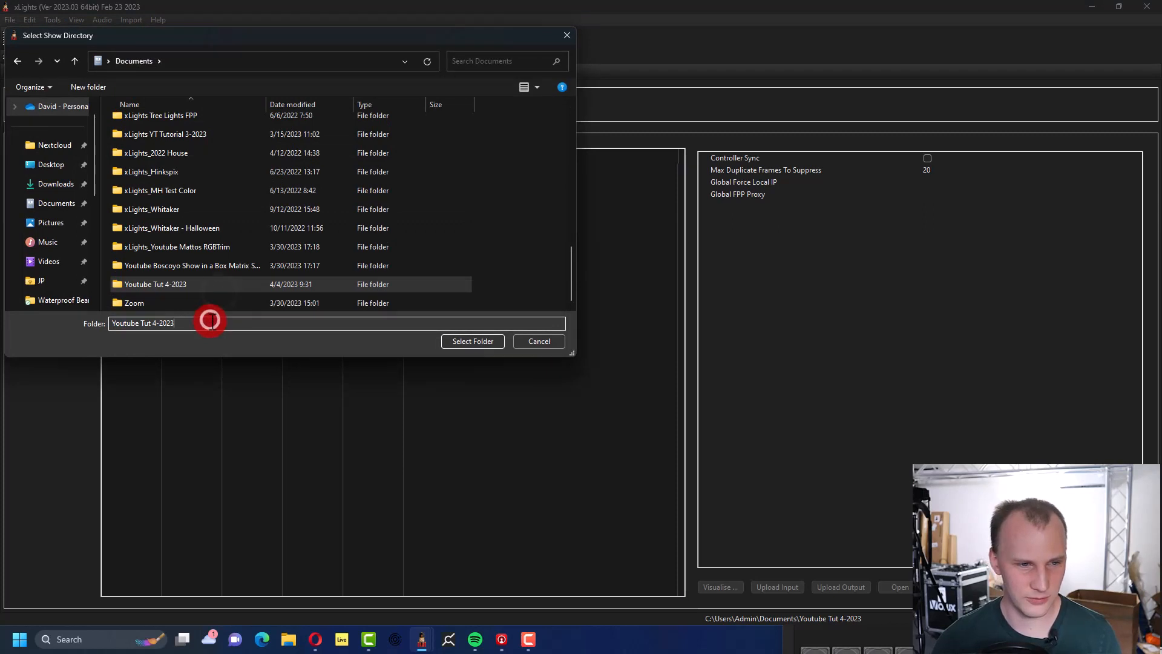
# - Try to choose a folder named Youtube Tut 4-2023-2 as the show directory
pyautogui.write('-2')
pyautogui.press('Return')
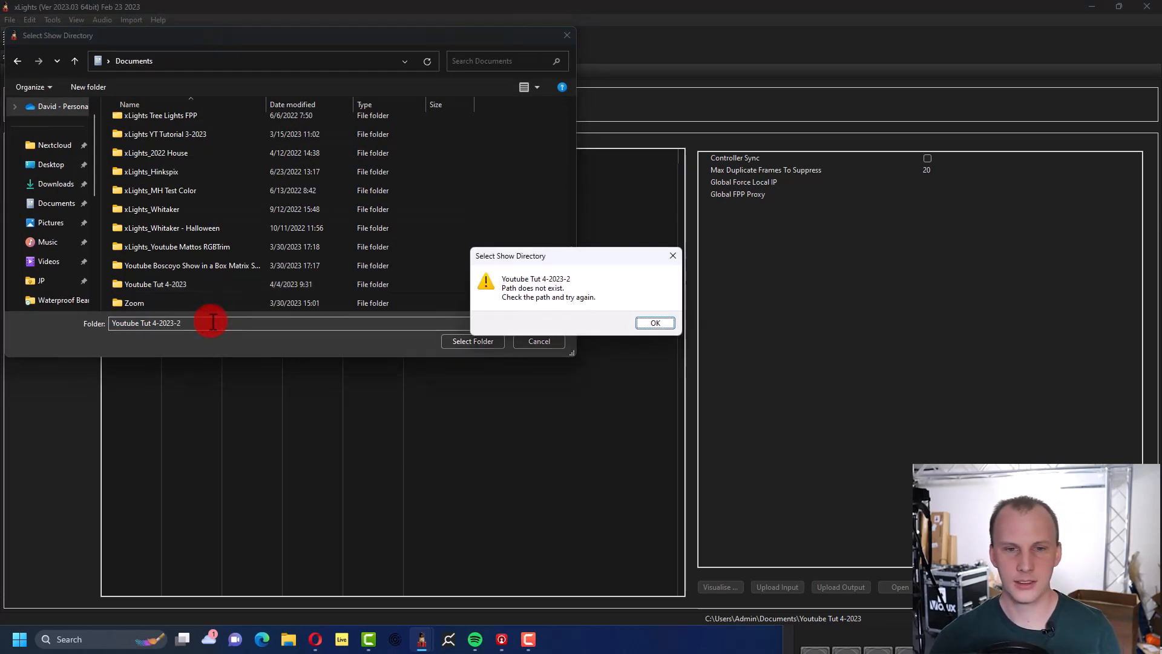
pyautogui.click(655, 323)
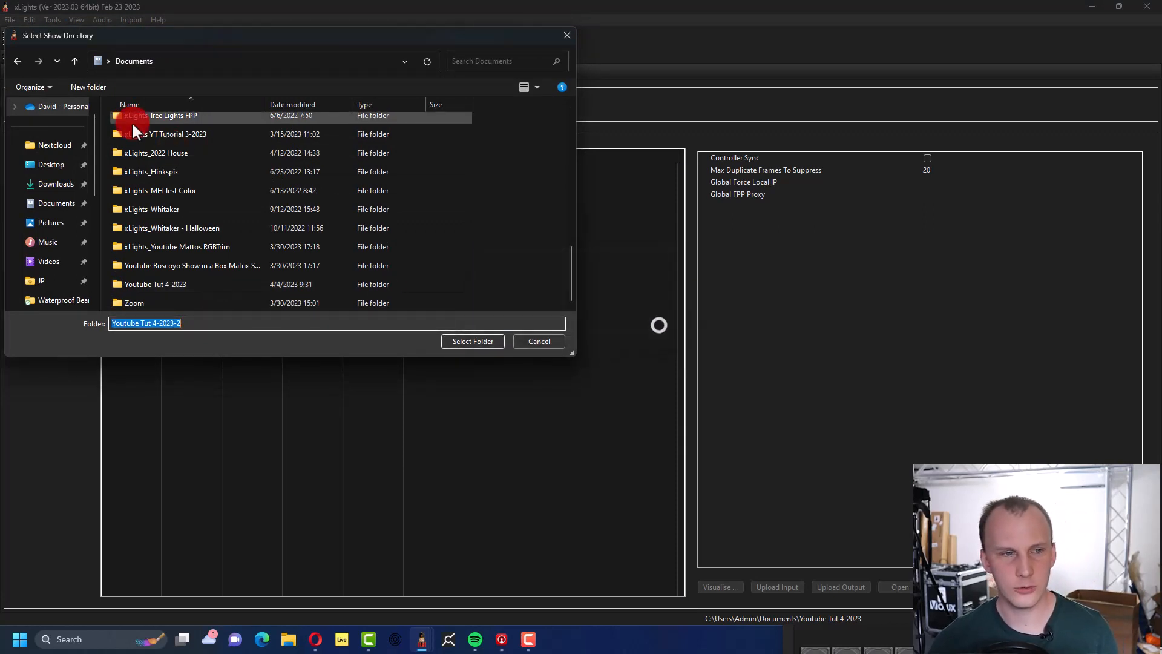
# - Create a new folder named Youtube Tut 4-2023-2 in Documents
pyautogui.click(75, 86)
pyautogui.write('Youtube Tut 4-2023-2')
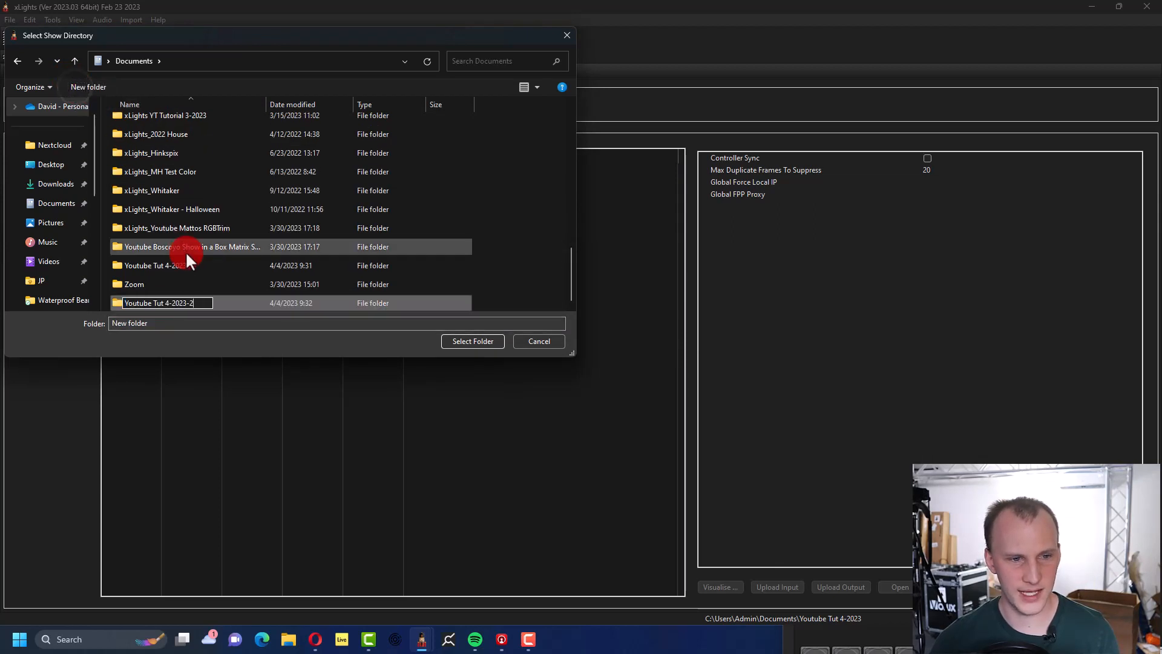
pyautogui.press('Tab')
pyautogui.scroll(-10, 199, 181)
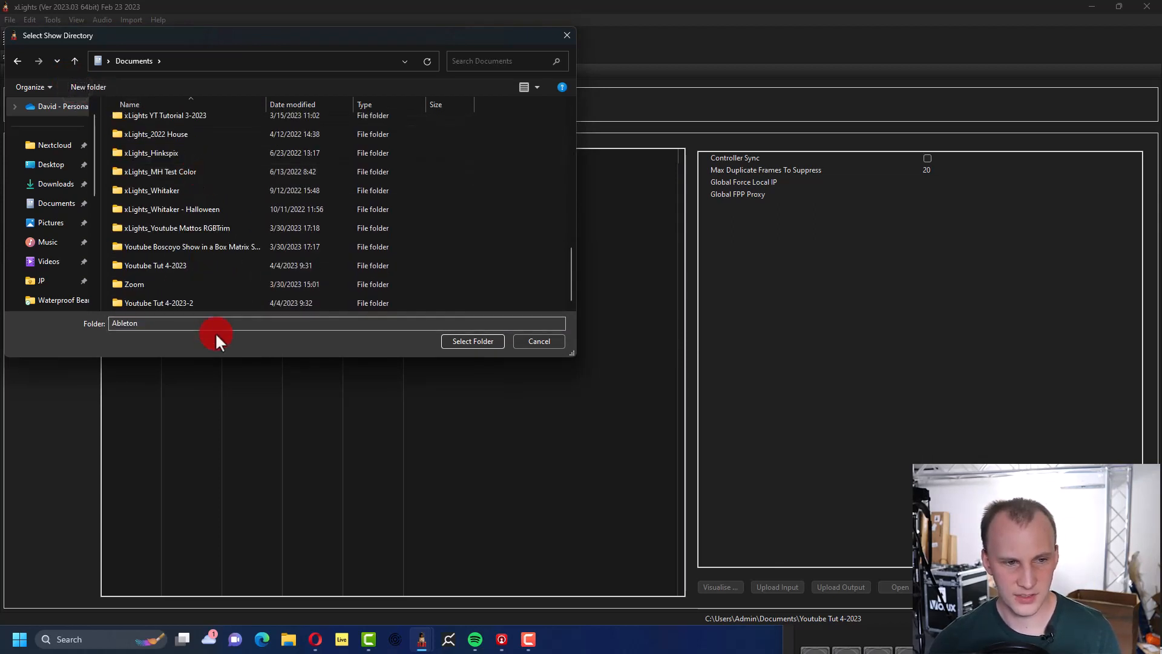
# - Set the Youtube Tut 4-2023-2 folder as the show directory and save the controller setup
pyautogui.click(199, 304)
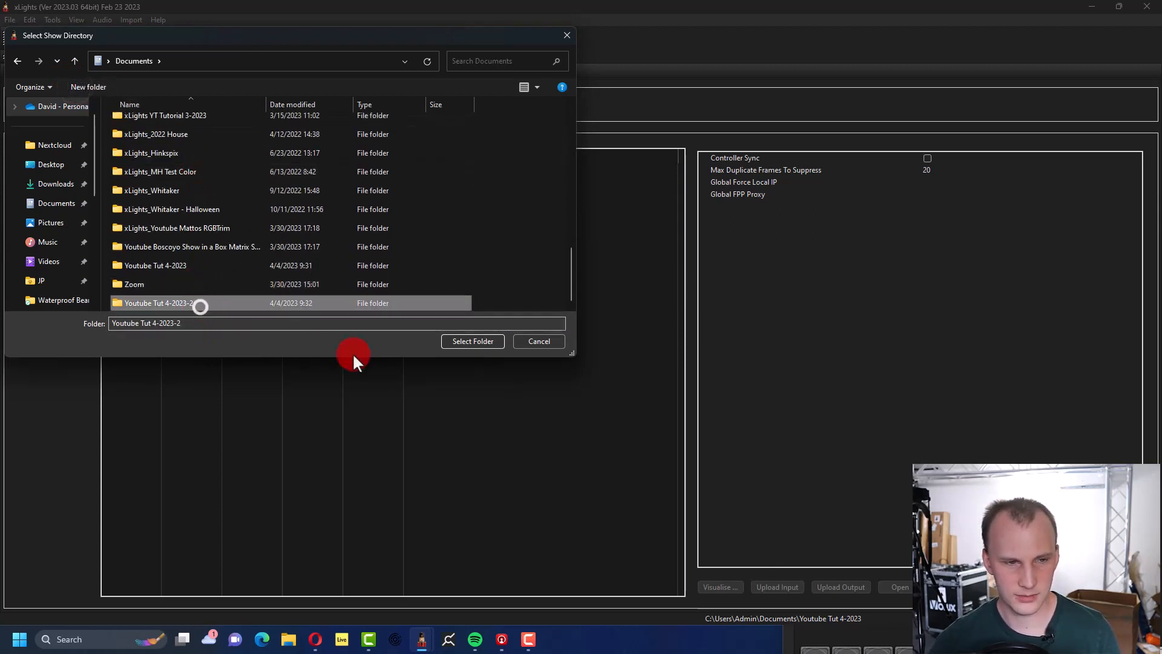
pyautogui.click(471, 339)
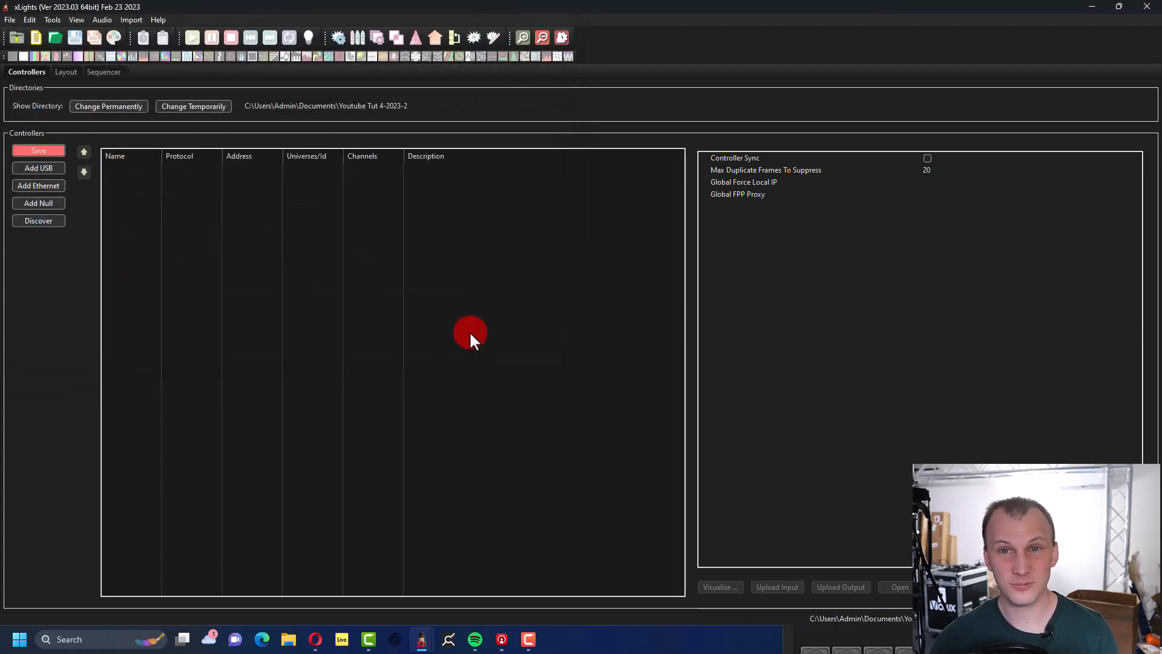
pyautogui.click(44, 152)
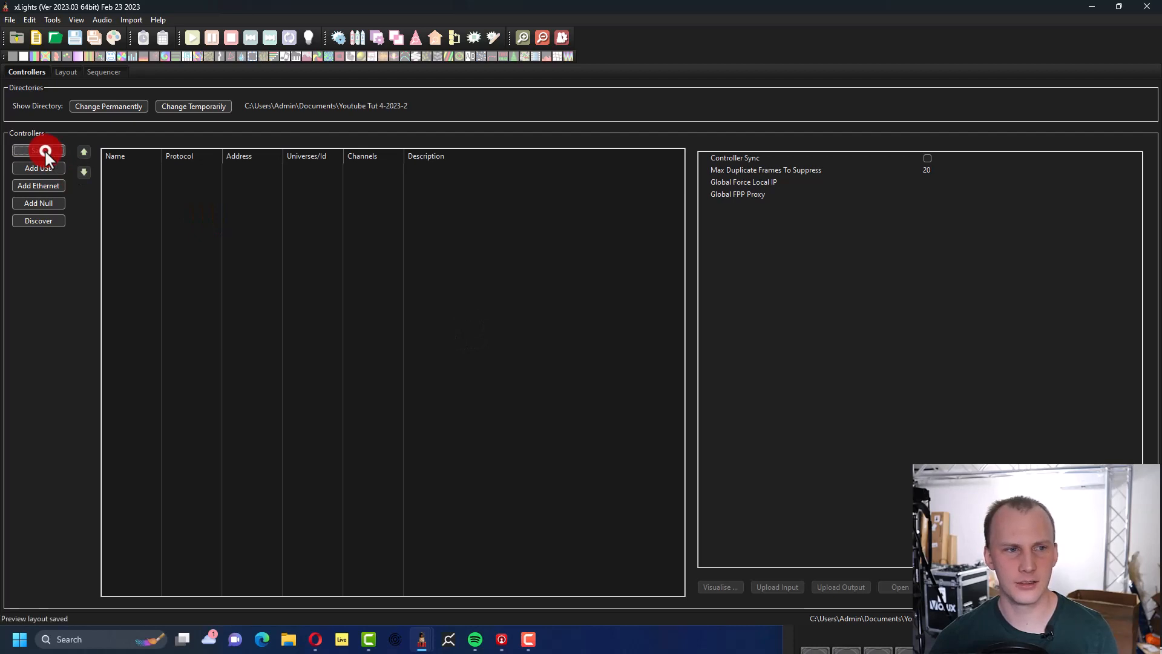
pyautogui.click(194, 185)
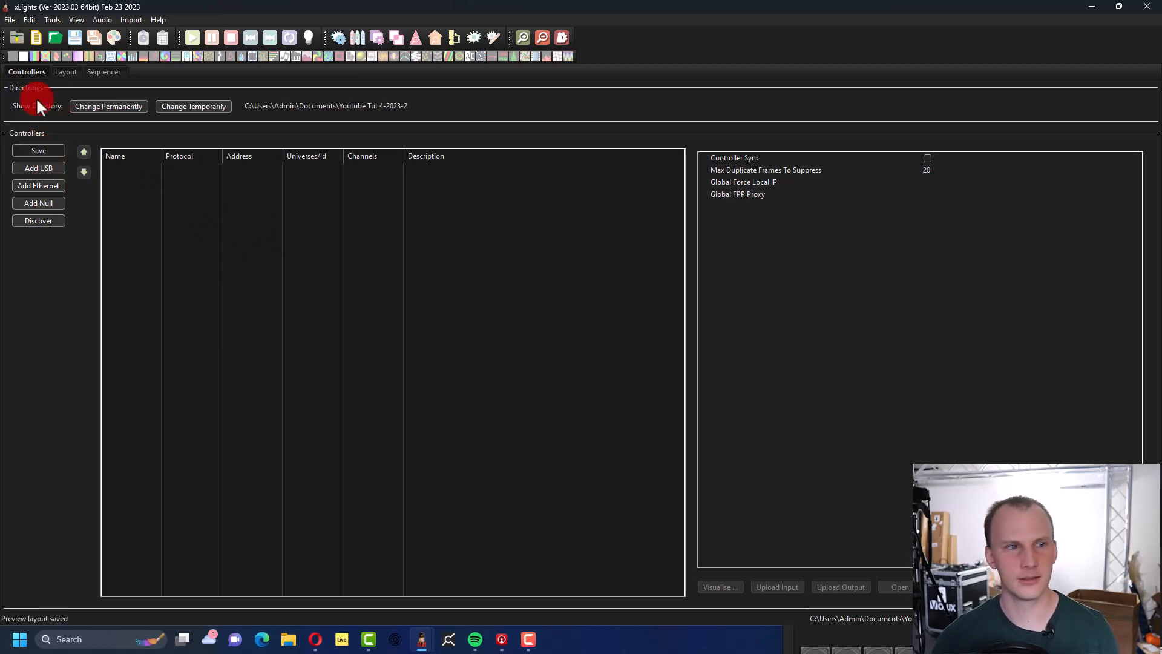
# - Draw a placement area for a downloaded model in the upper part of the layout preview and browse the vendor catalogue
pyautogui.click(64, 73)
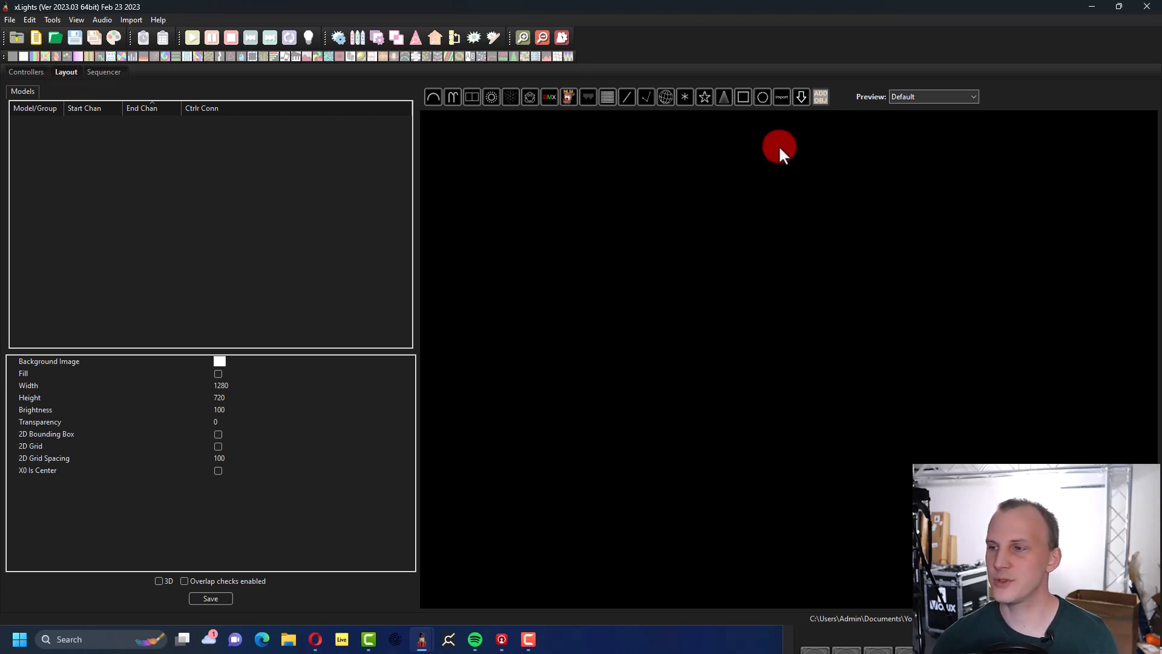
pyautogui.click(794, 96)
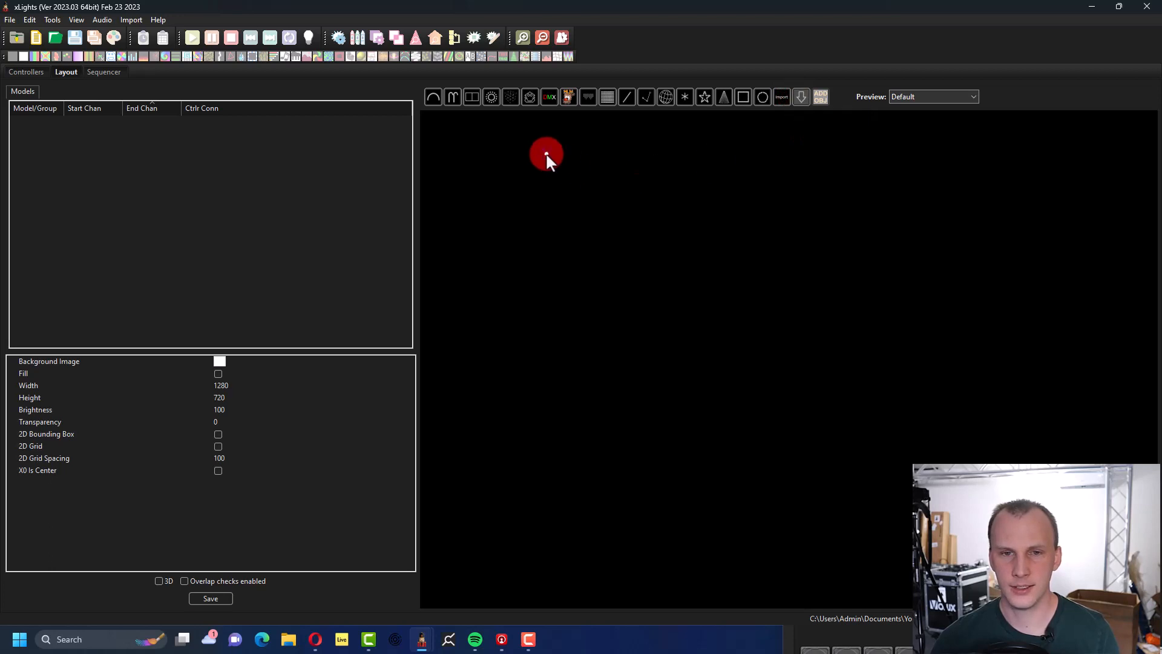
pyautogui.moveTo(546, 151); pyautogui.dragTo(638, 232)
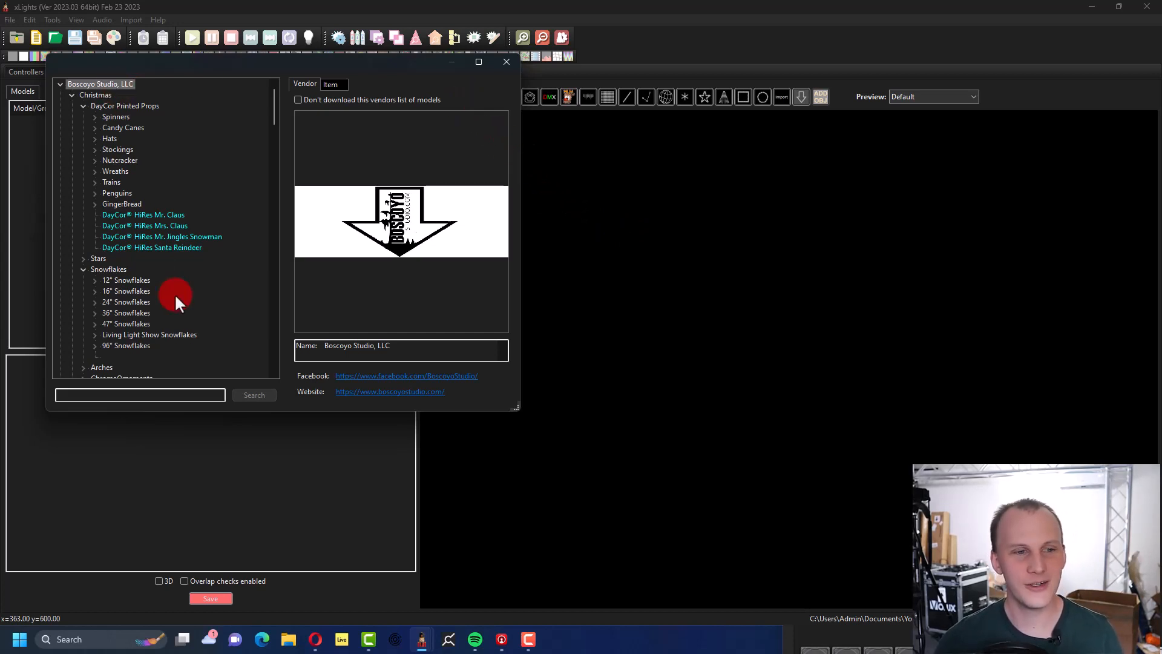
pyautogui.scroll(-20, 174, 293)
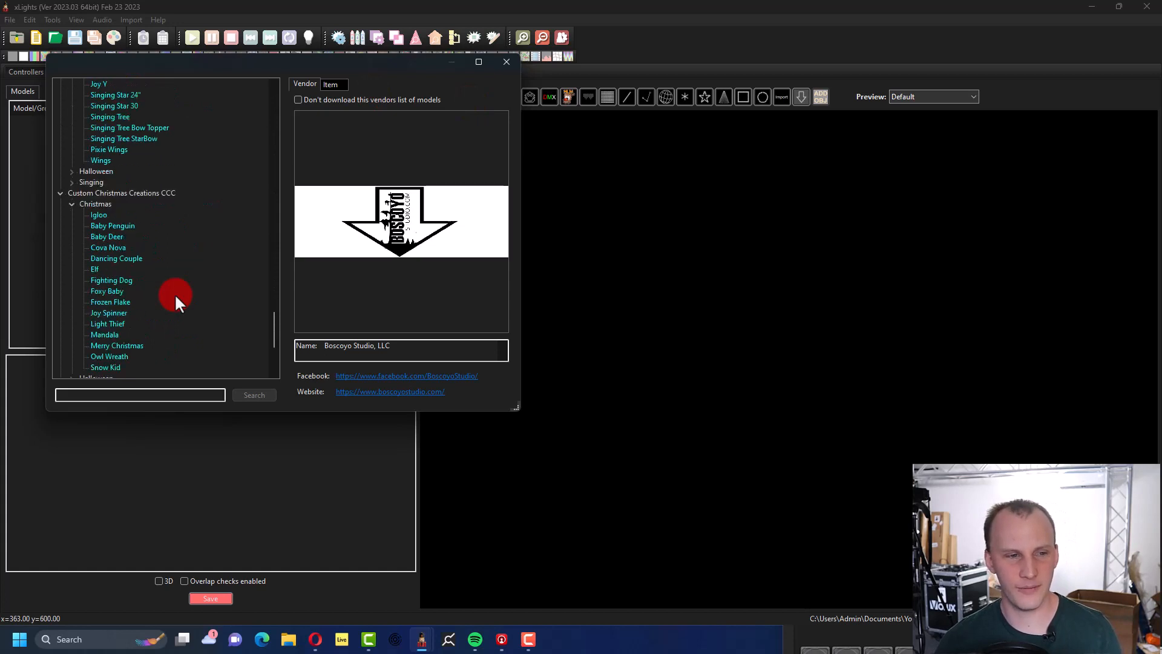
pyautogui.scroll(20, 174, 293)
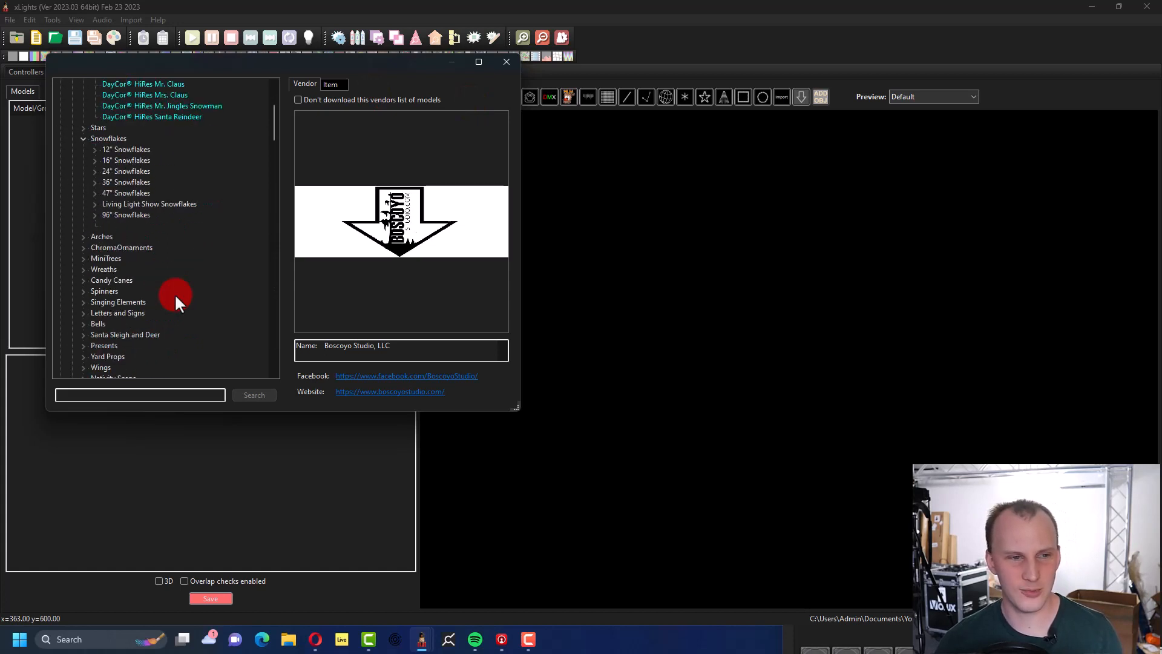
# - Search the vendor model catalogue for chromaflake
pyautogui.click(147, 392)
pyautogui.write('chroma')
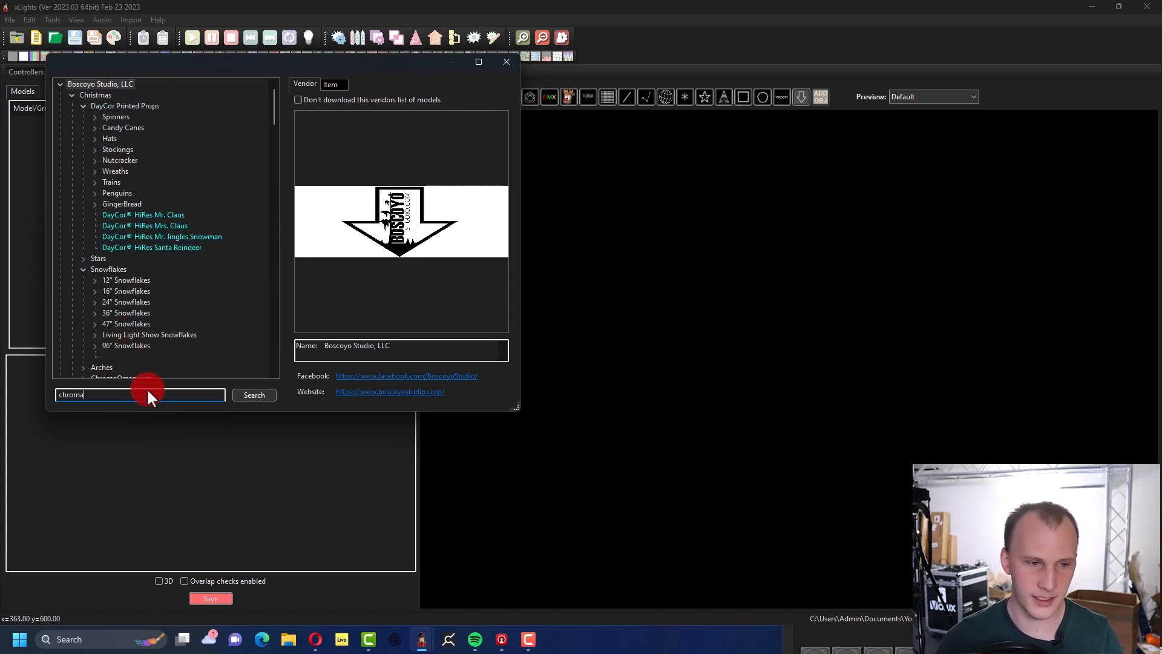
pyautogui.write('flake')
pyautogui.press('Return')
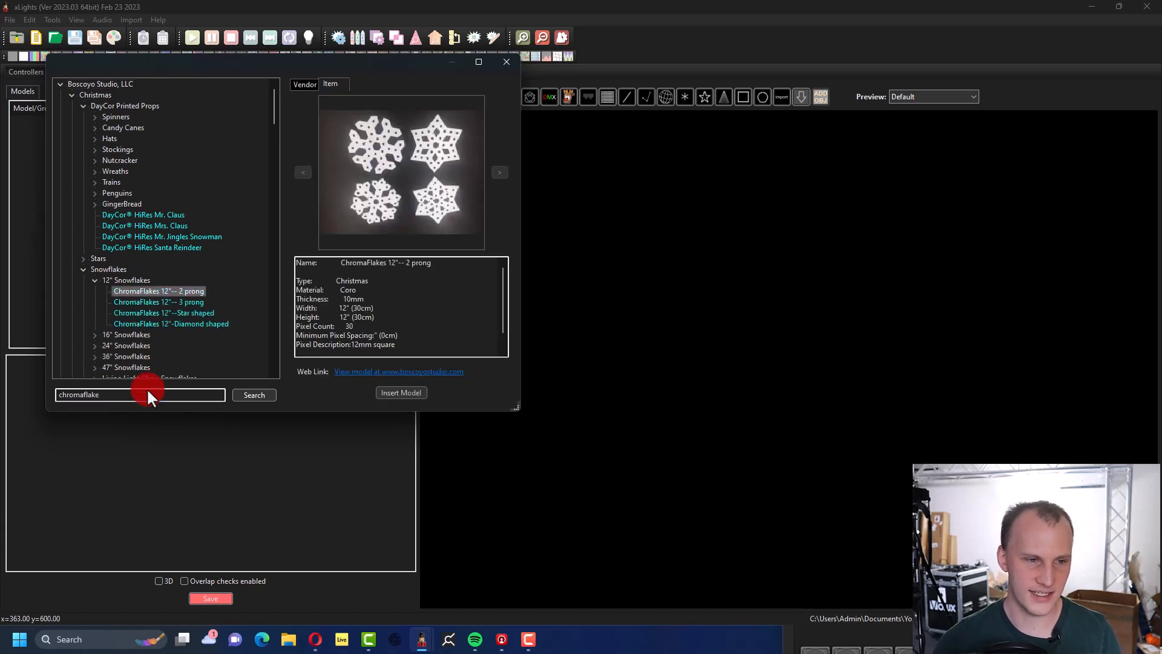
# - Insert the ChromaFlakes 24" 3 prong model from the 24" Snowflakes category and nudge it slightly left in the layout
pyautogui.scroll(-2, 135, 293)
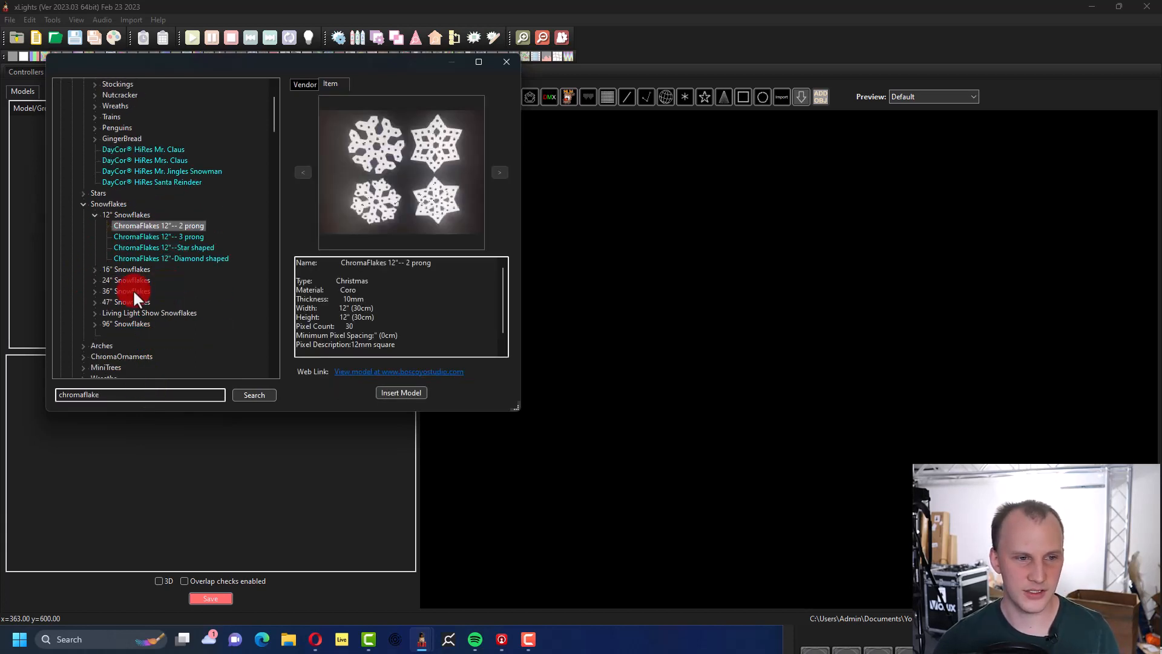
pyautogui.click(94, 280)
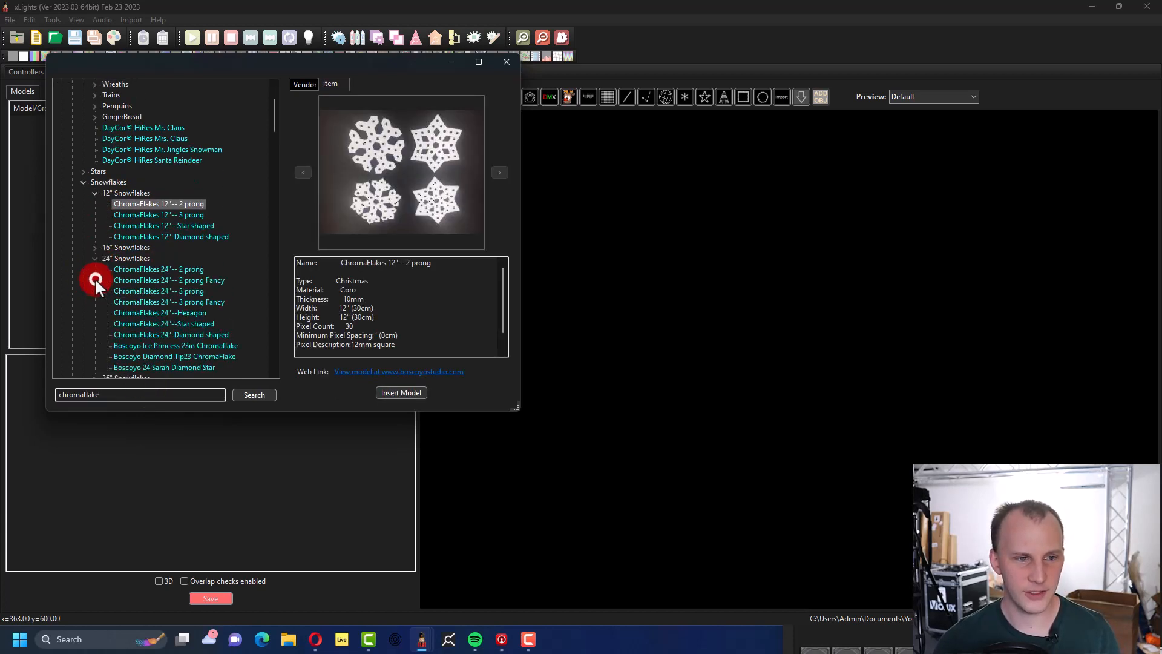
pyautogui.click(151, 291)
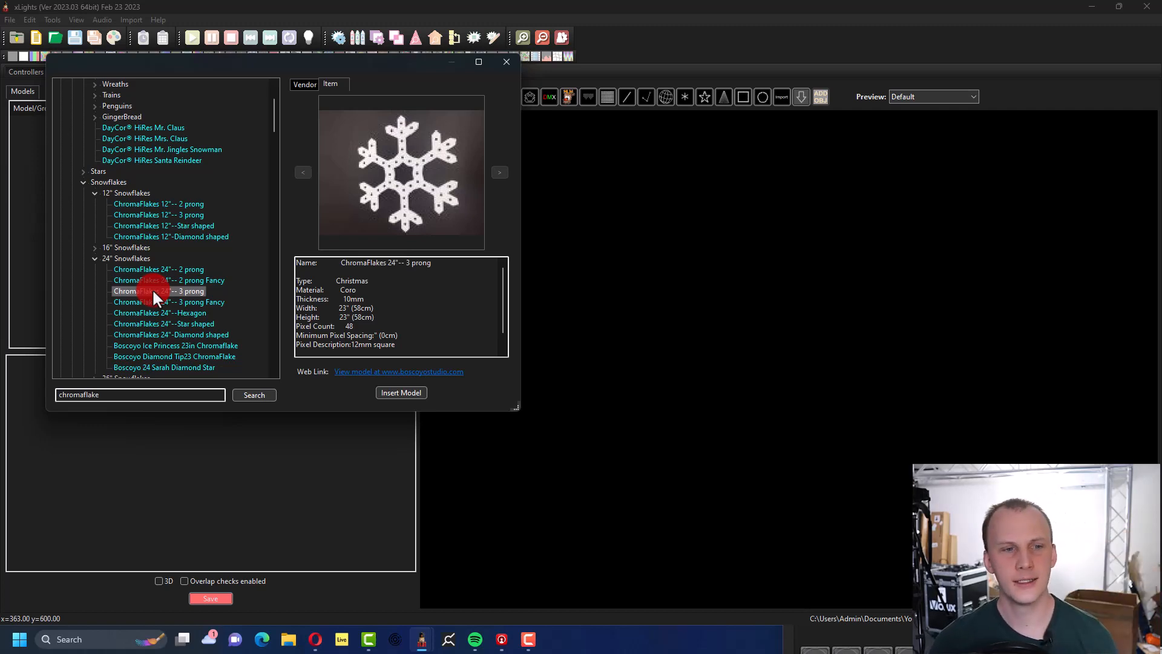
pyautogui.click(398, 391)
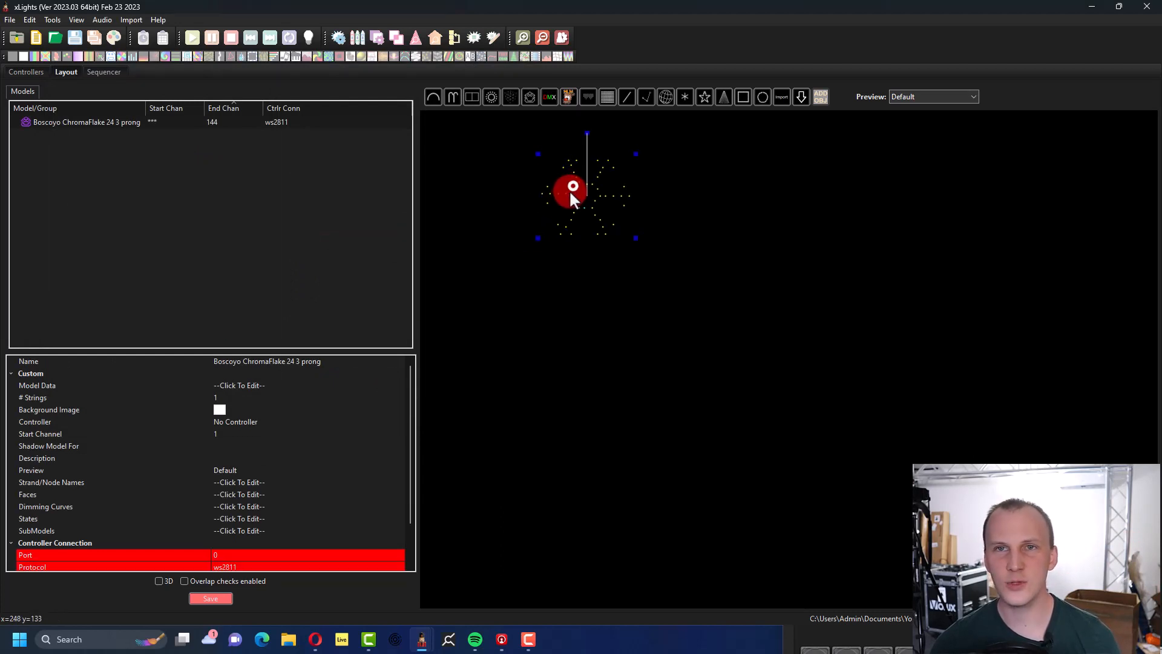
pyautogui.moveTo(572, 194); pyautogui.dragTo(562, 198)
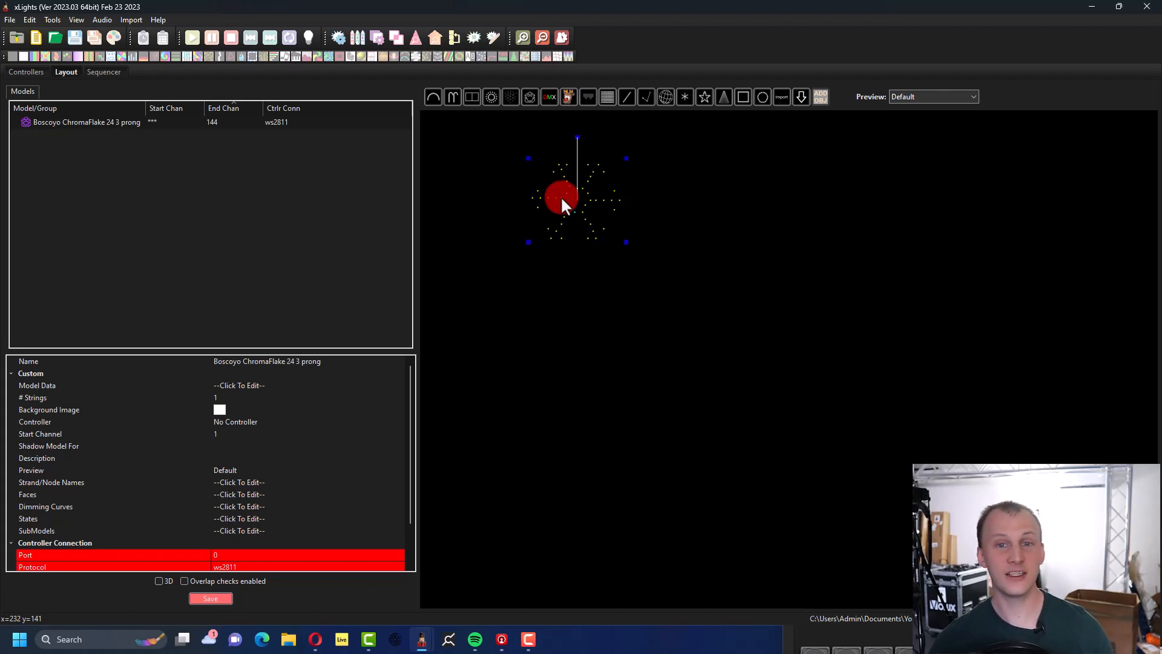
# - Inspect the wiring view of the snowflake model and close it
pyautogui.rightClick(561, 205)
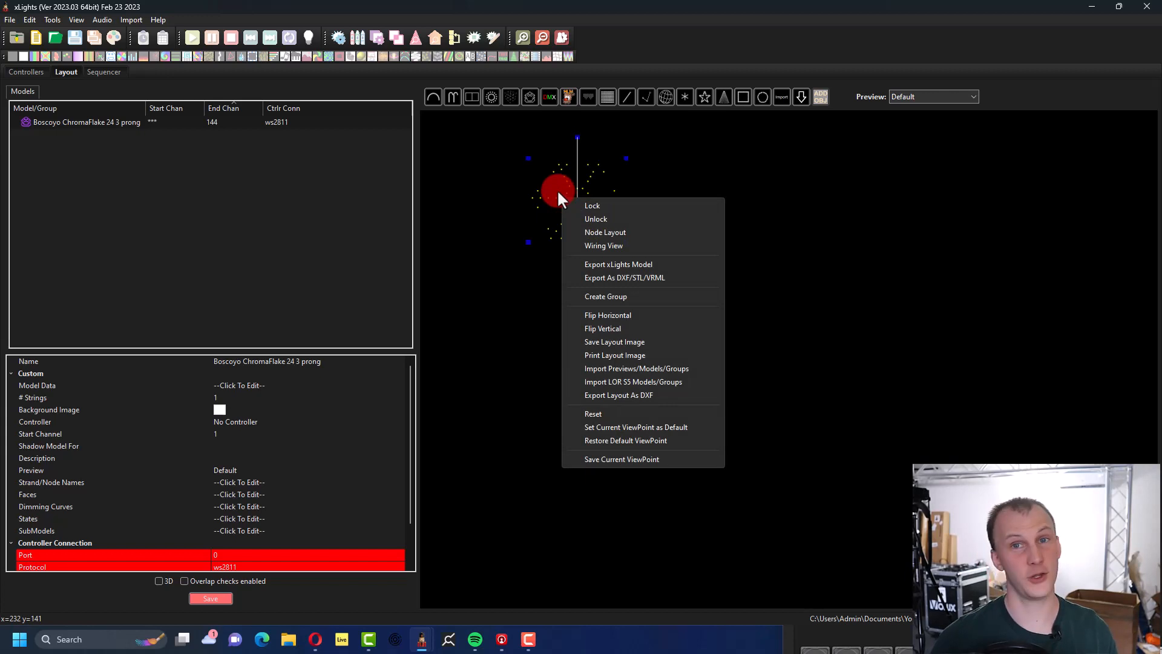
pyautogui.click(606, 246)
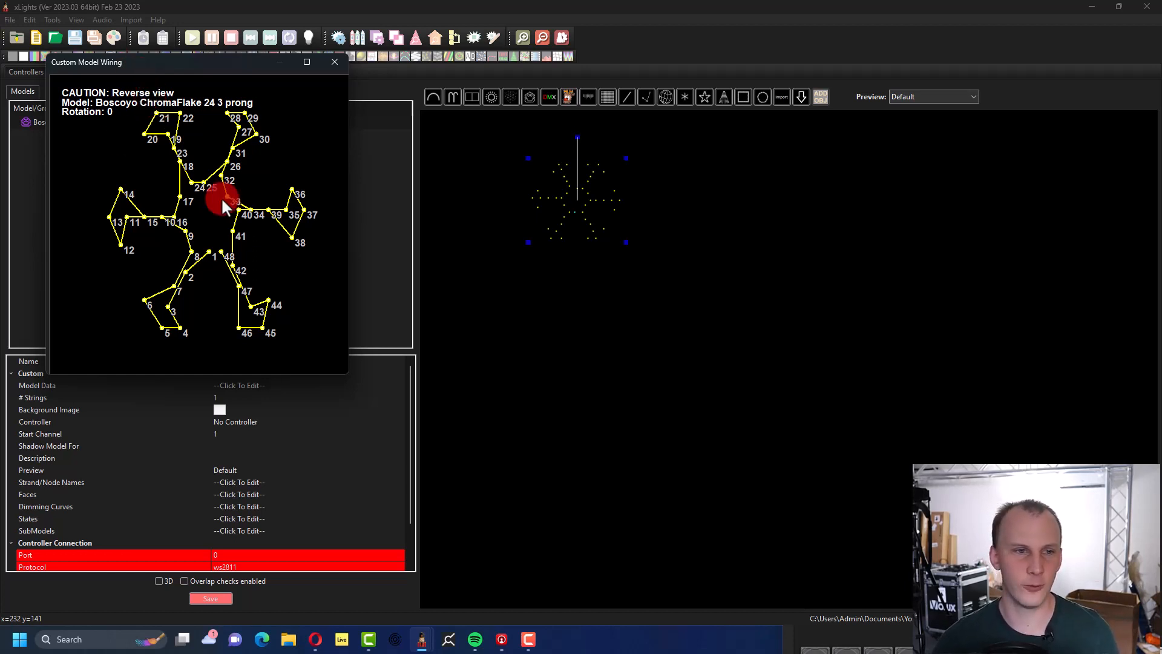
pyautogui.click(336, 62)
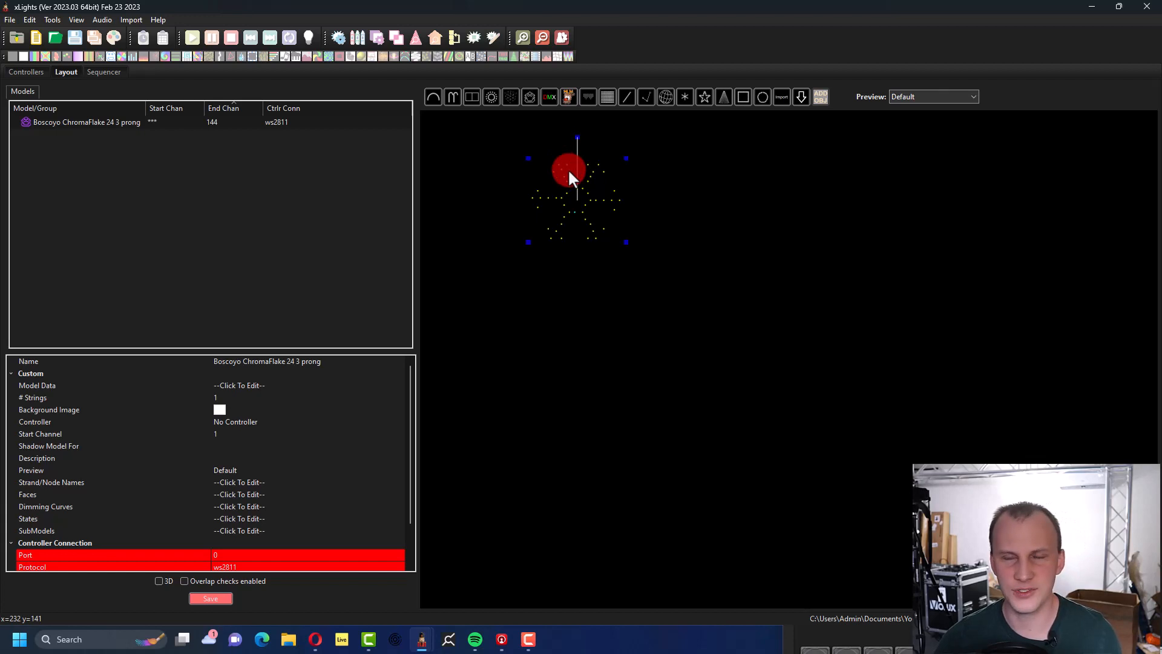
# - Paste three copies of the snowflake, placing one below the original and two stacked some distance to its right
pyautogui.hotkey('ctrl', 'v')
pyautogui.moveTo(596, 229); pyautogui.dragTo(581, 290)
pyautogui.scroll(-3, 494, 222)
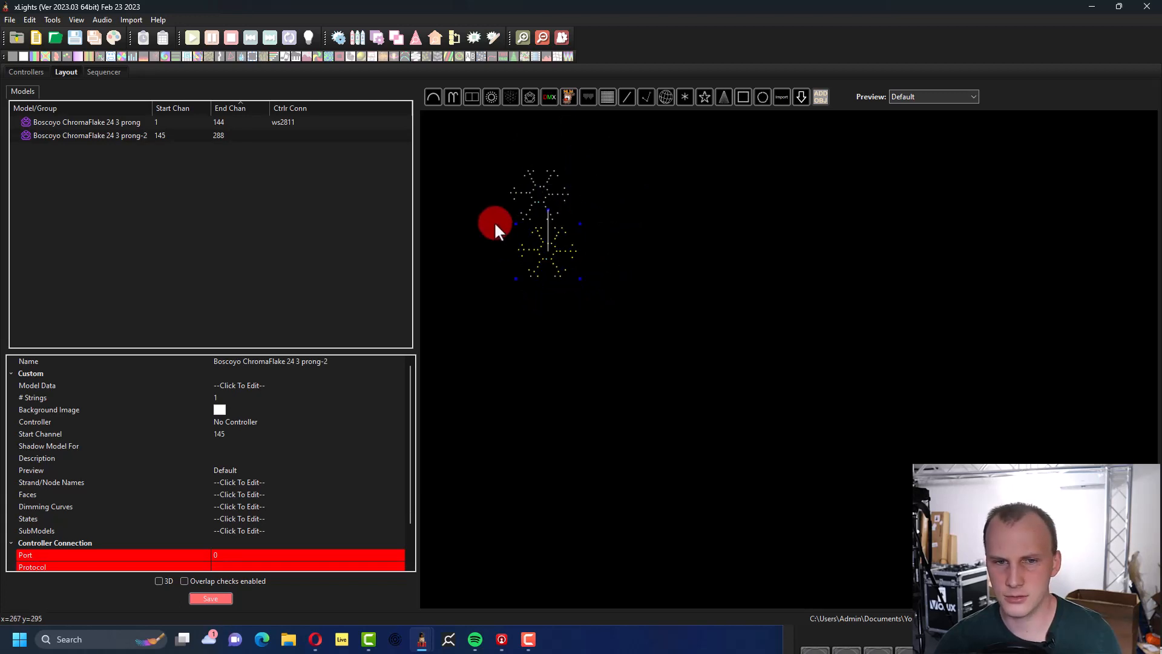
pyautogui.hotkey('ctrl', 'v')
pyautogui.moveTo(579, 272); pyautogui.dragTo(819, 251)
pyautogui.hotkey('ctrl', 'v')
pyautogui.click(754, 258)
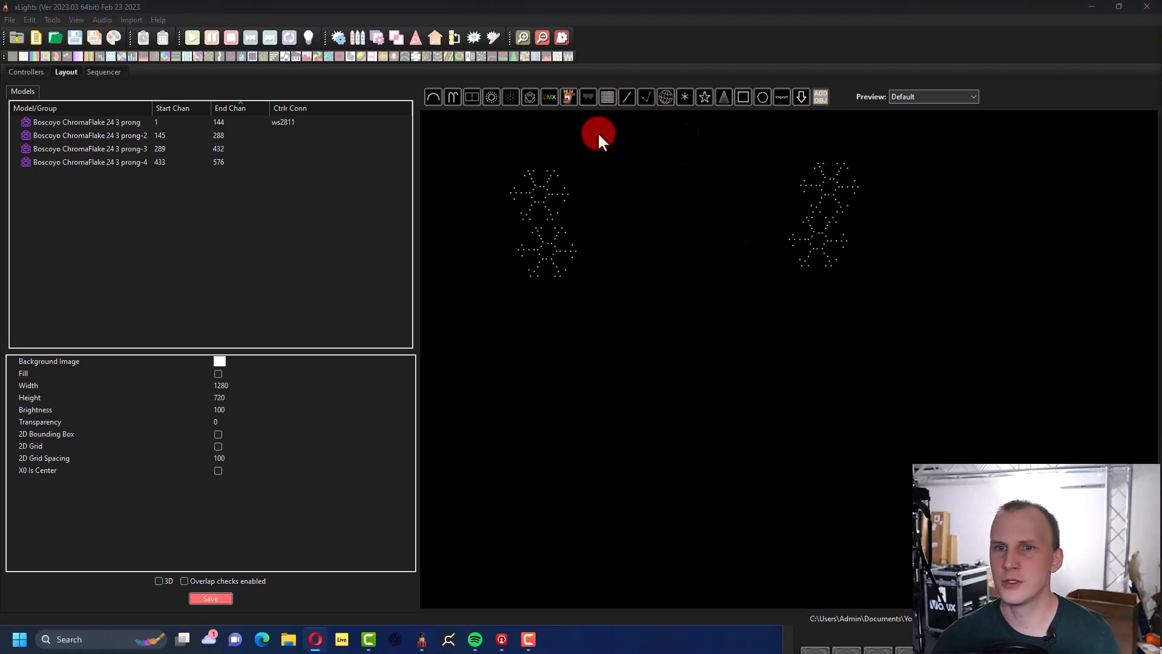
# - Switch to the browser, review the Modular Matrix Panels V4 description for panel size and node configuration, and close the page
pyautogui.hotkey('alt', 'Tab')
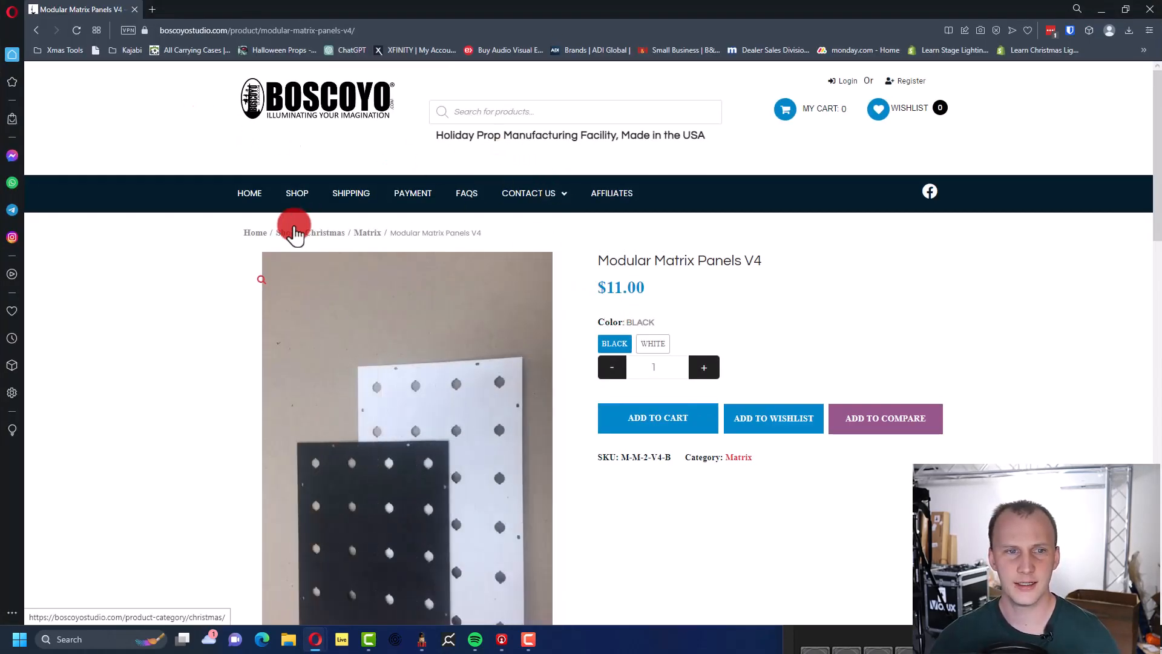
pyautogui.scroll(-2, 536, 242)
pyautogui.scroll(-8, 537, 241)
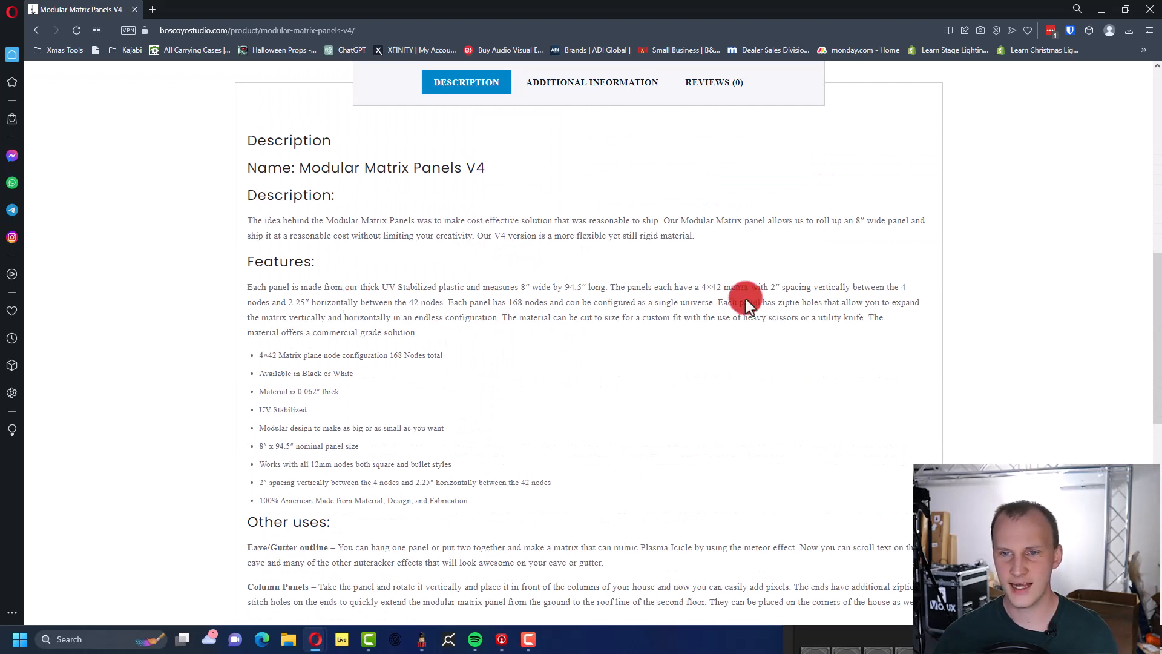
pyautogui.doubleClick(895, 287)
pyautogui.moveTo(409, 304); pyautogui.dragTo(521, 306)
pyautogui.click(522, 306)
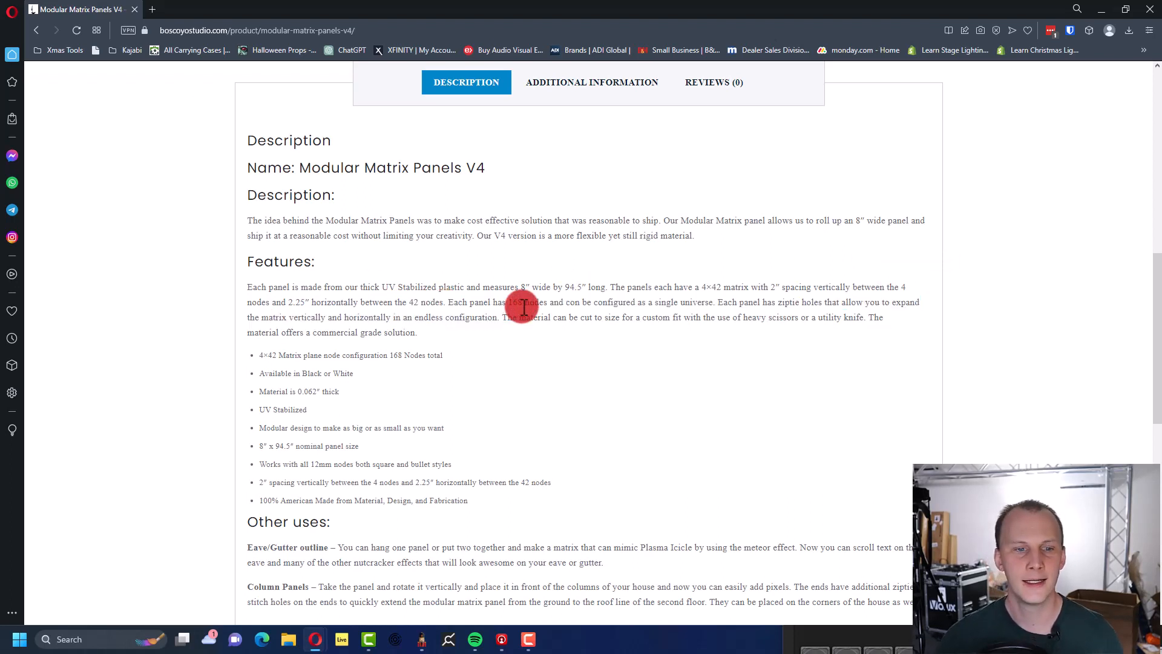
pyautogui.scroll(8, 523, 308)
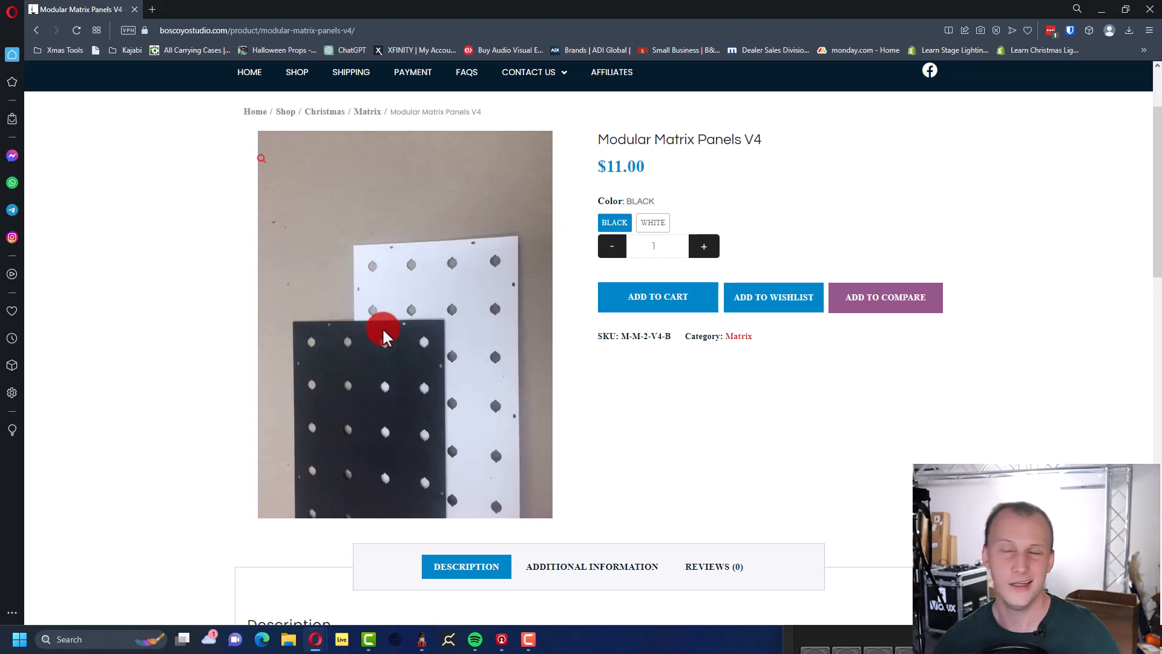
pyautogui.click(135, 9)
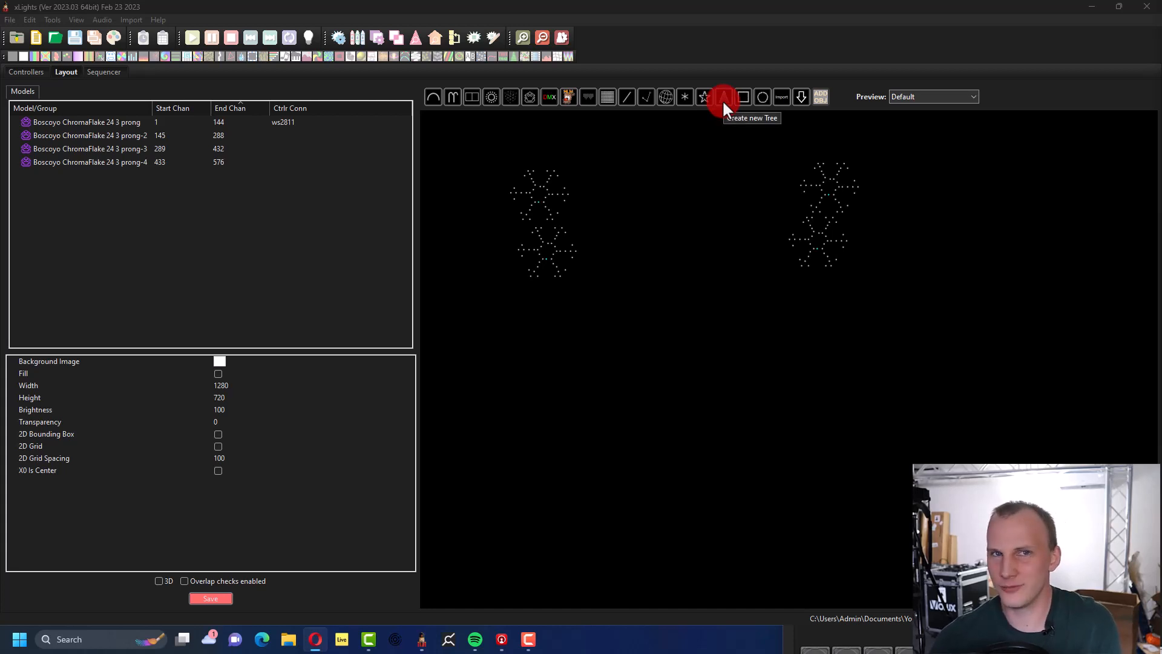
# - Draw a tall matrix model between the two snowflake pairs and set its direction to Vertical
pyautogui.click(606, 98)
pyautogui.moveTo(584, 158); pyautogui.dragTo(647, 350)
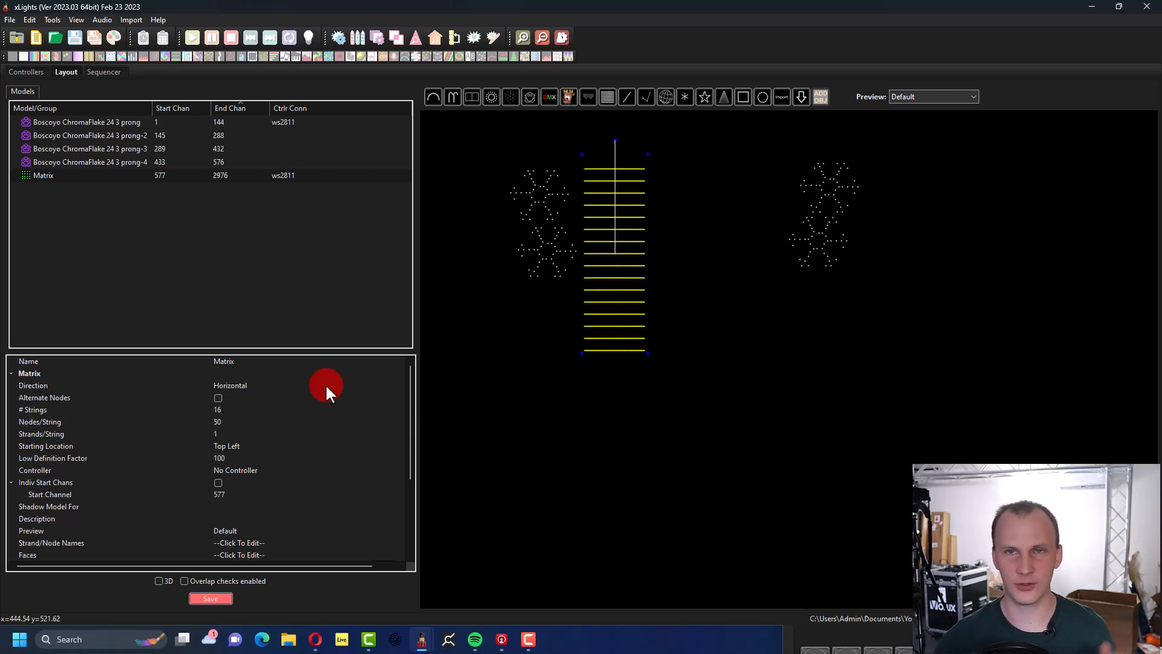
pyautogui.click(238, 386)
pyautogui.click(237, 385)
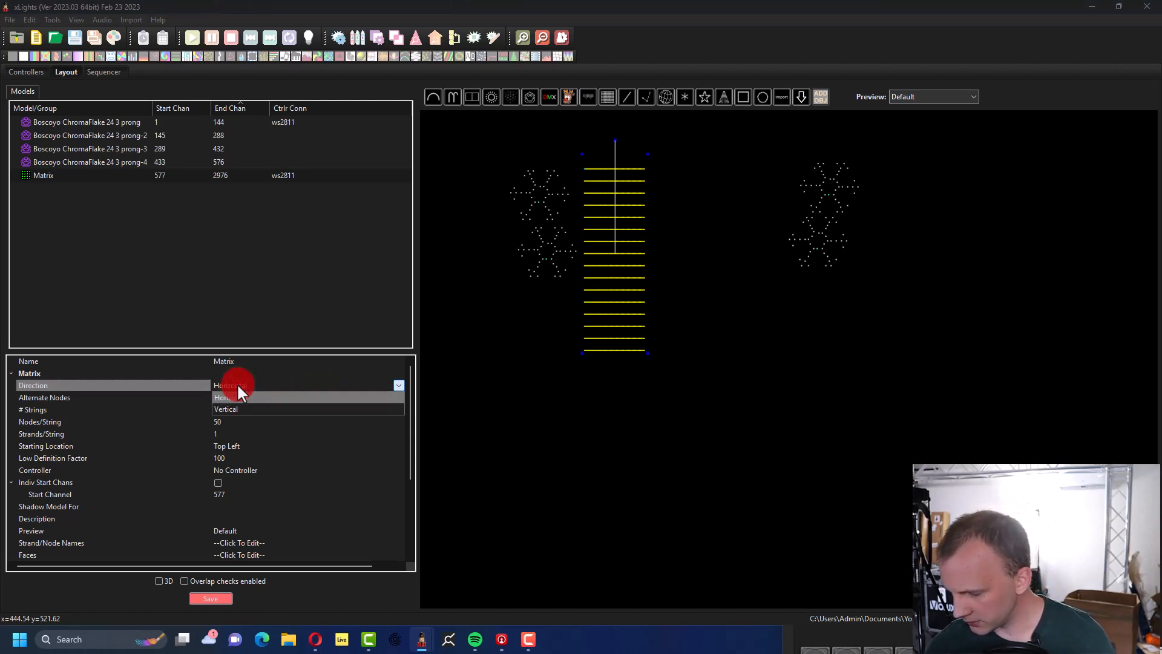
pyautogui.click(228, 408)
# - Set the matrix's direction to Vertical and configure it with 1 string, 168 nodes per string and 4 strands per string
pyautogui.click(219, 408)
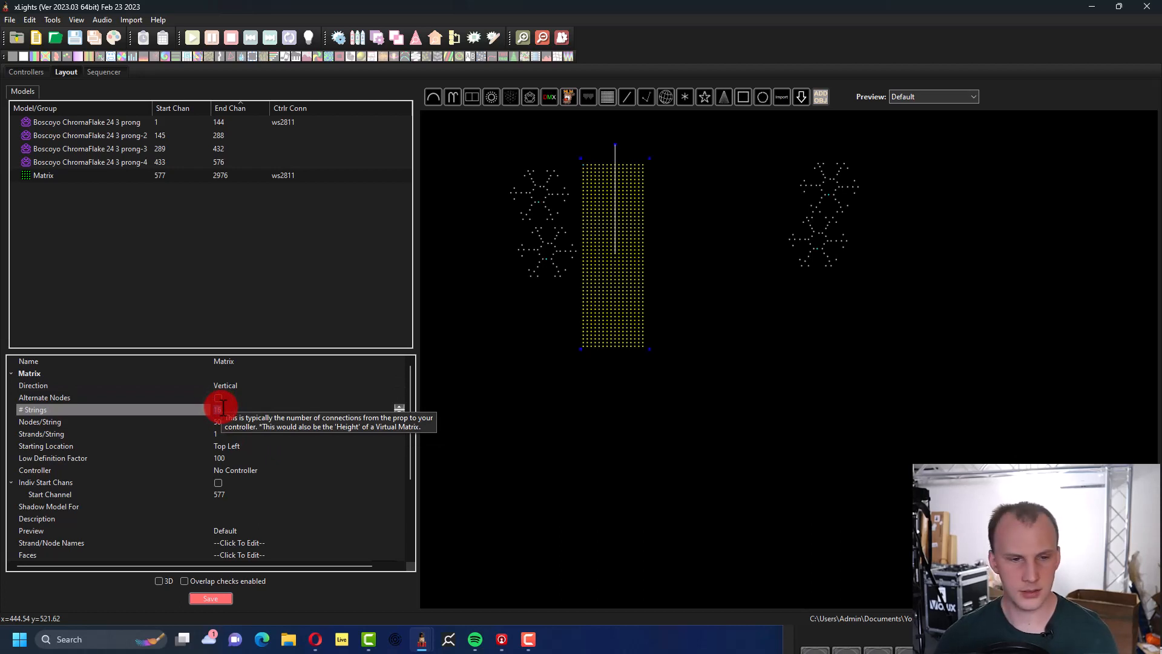
pyautogui.press('Tab')
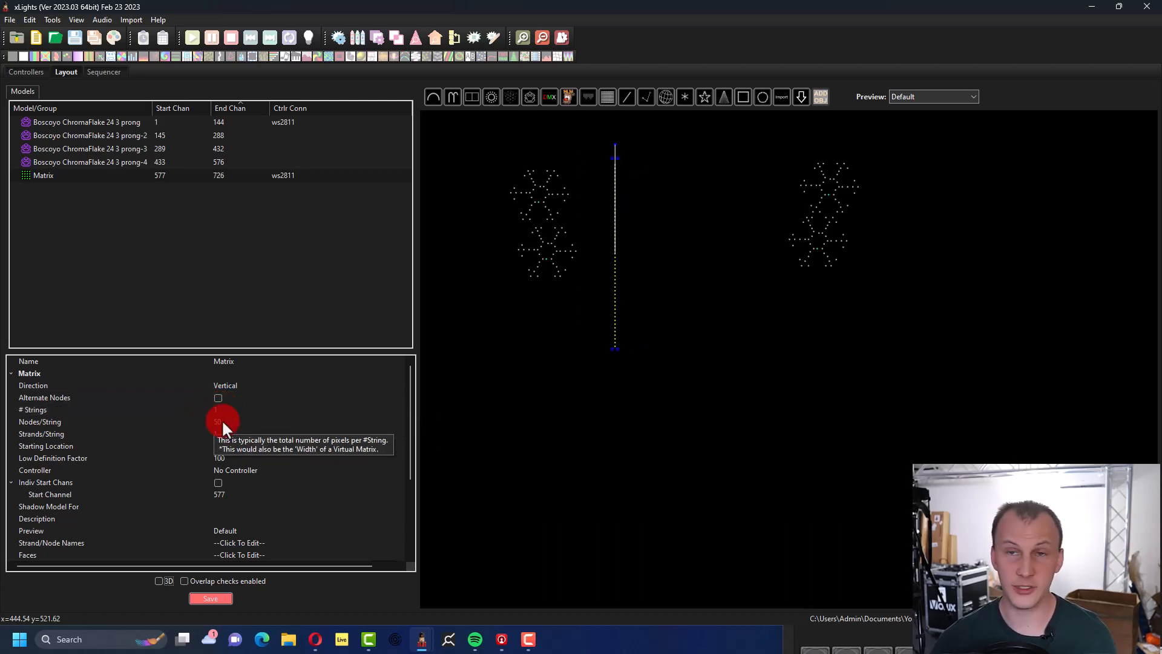
pyautogui.click(223, 422)
pyautogui.write('16')
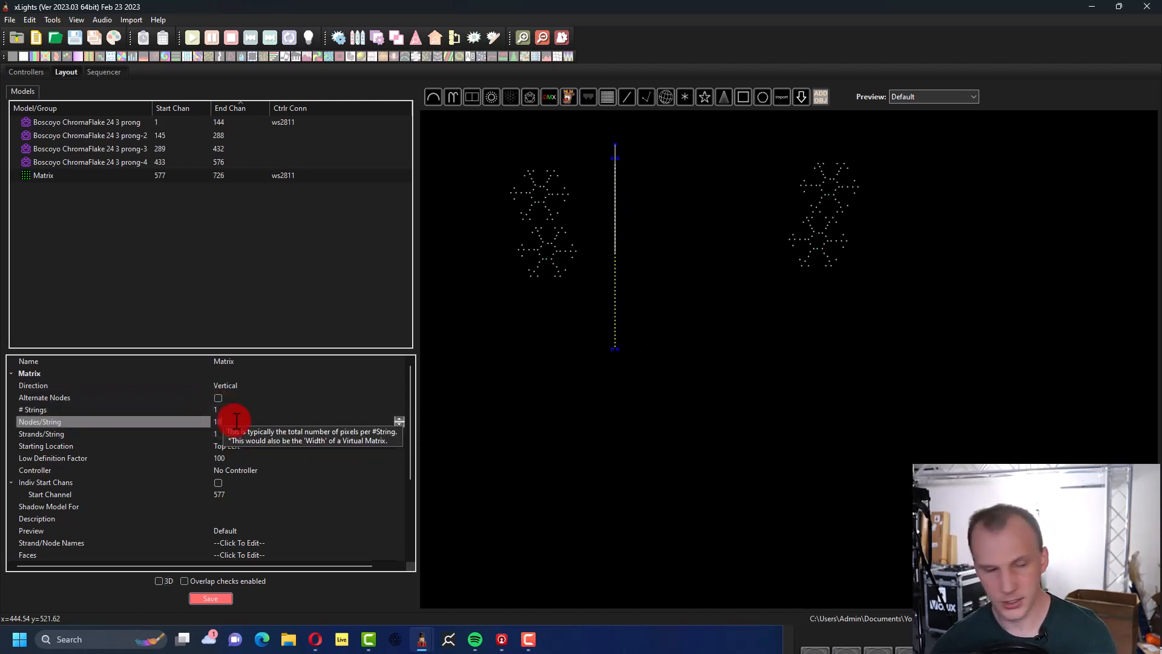
pyautogui.write('8')
pyautogui.click(223, 431)
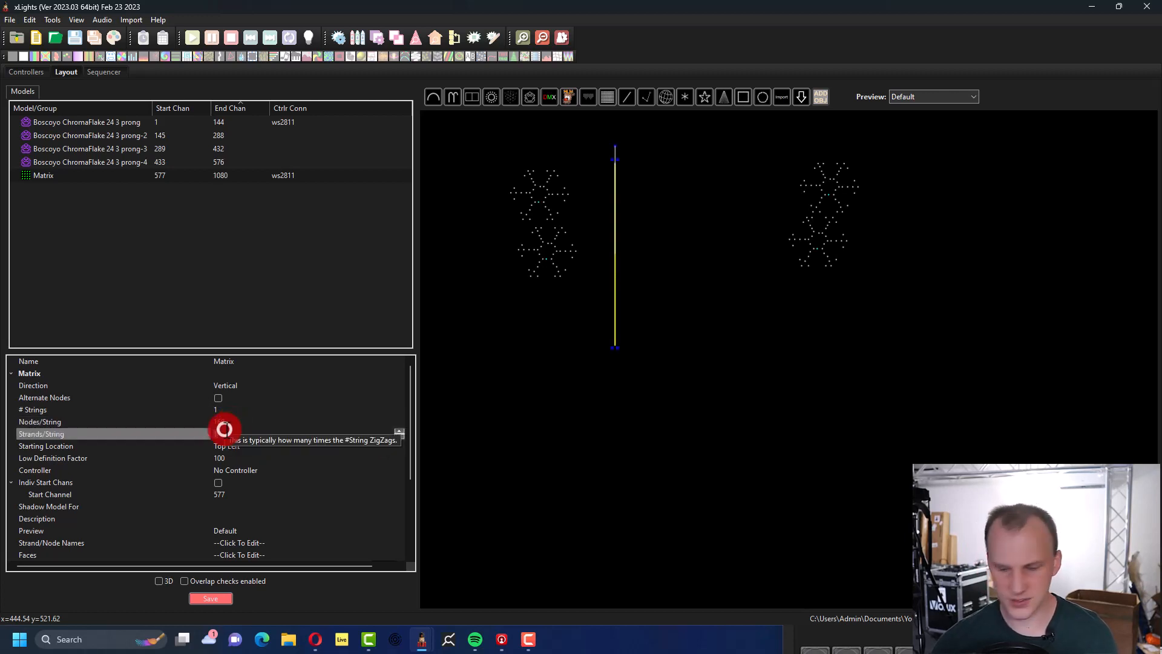
pyautogui.write('4')
pyautogui.press('Return')
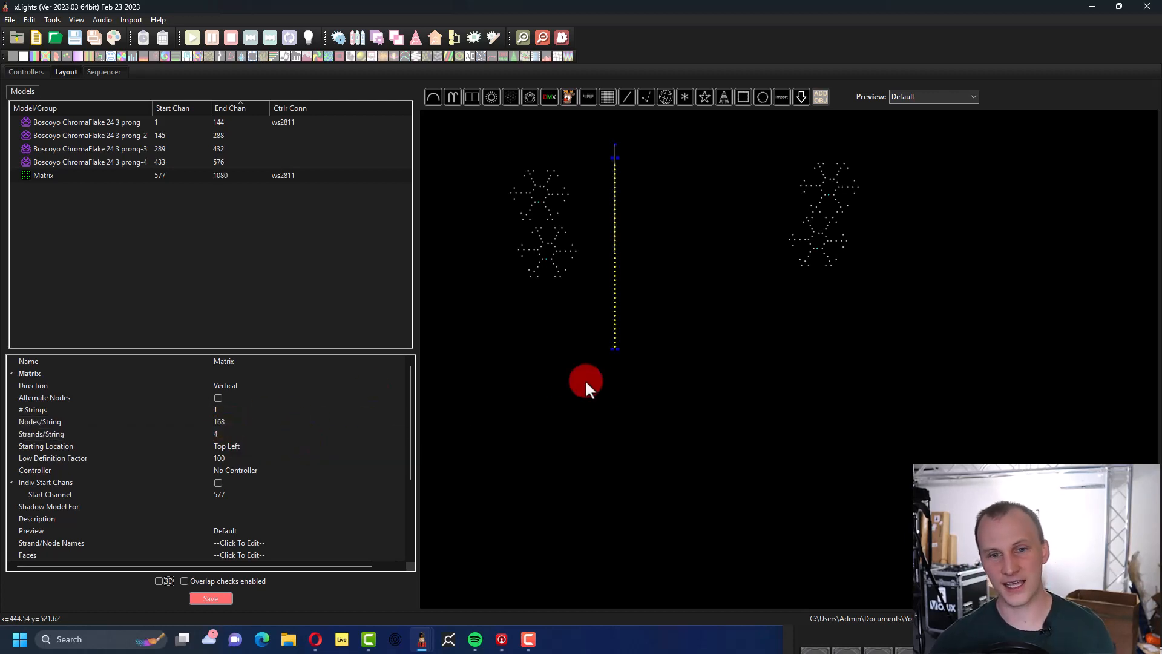
# - Resize the collapsed matrix into a tall, narrow panel with four separated strands, beside the first snowflake pair
pyautogui.click(621, 356)
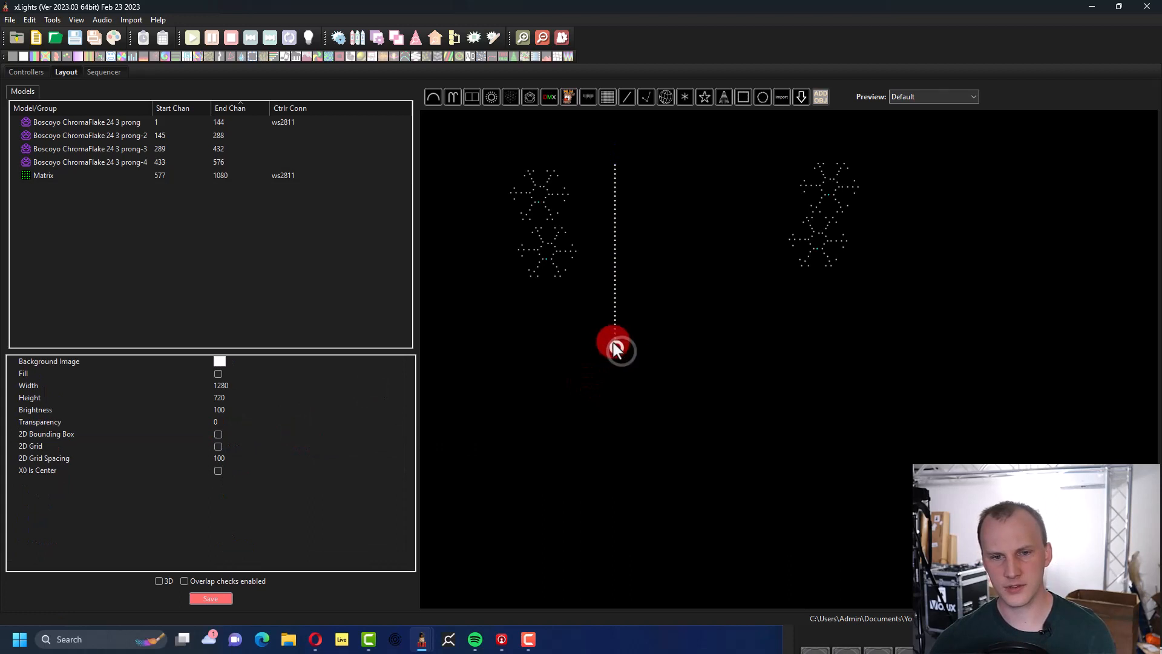
pyautogui.click(614, 335)
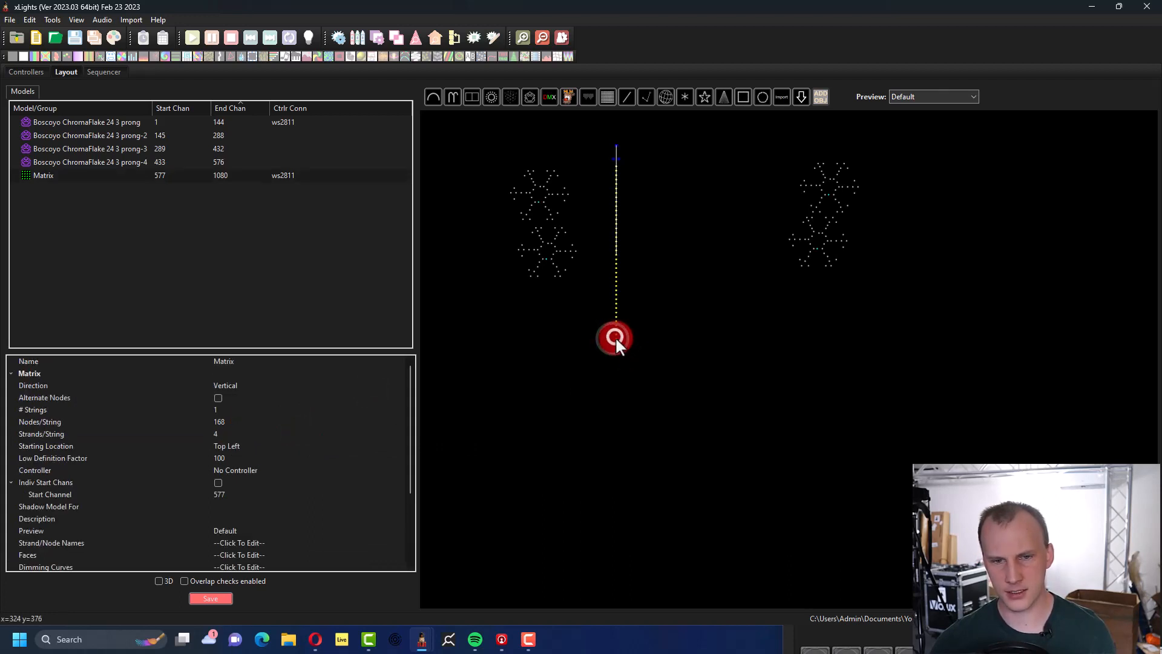
pyautogui.moveTo(615, 337); pyautogui.dragTo(669, 356)
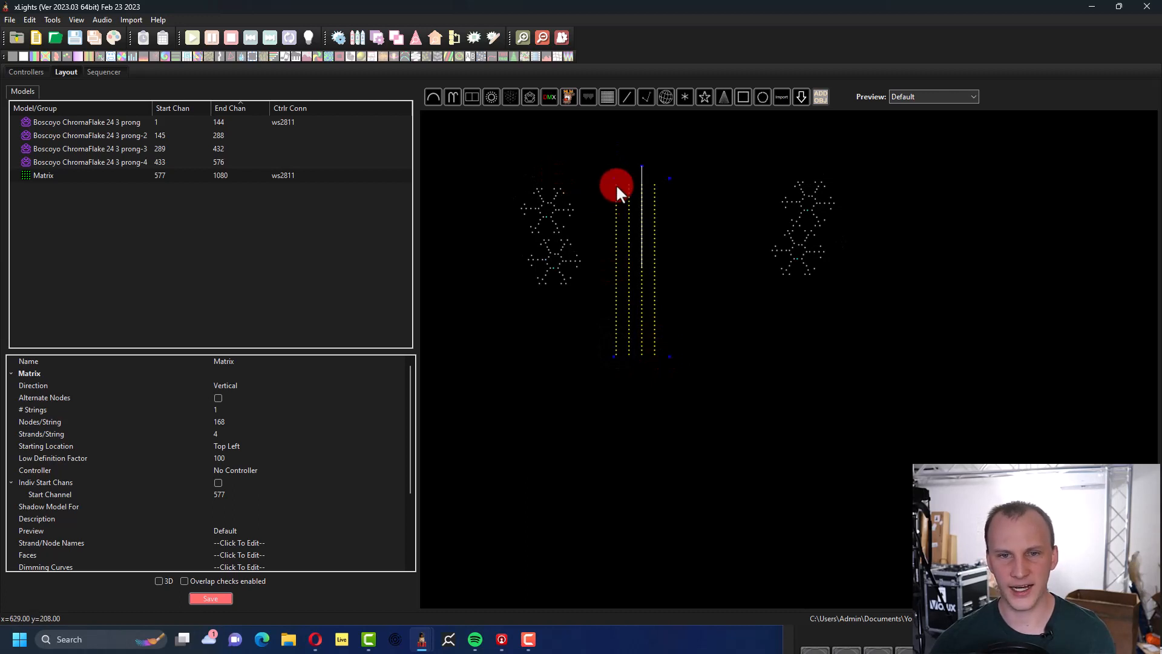
pyautogui.scroll(1, 615, 183)
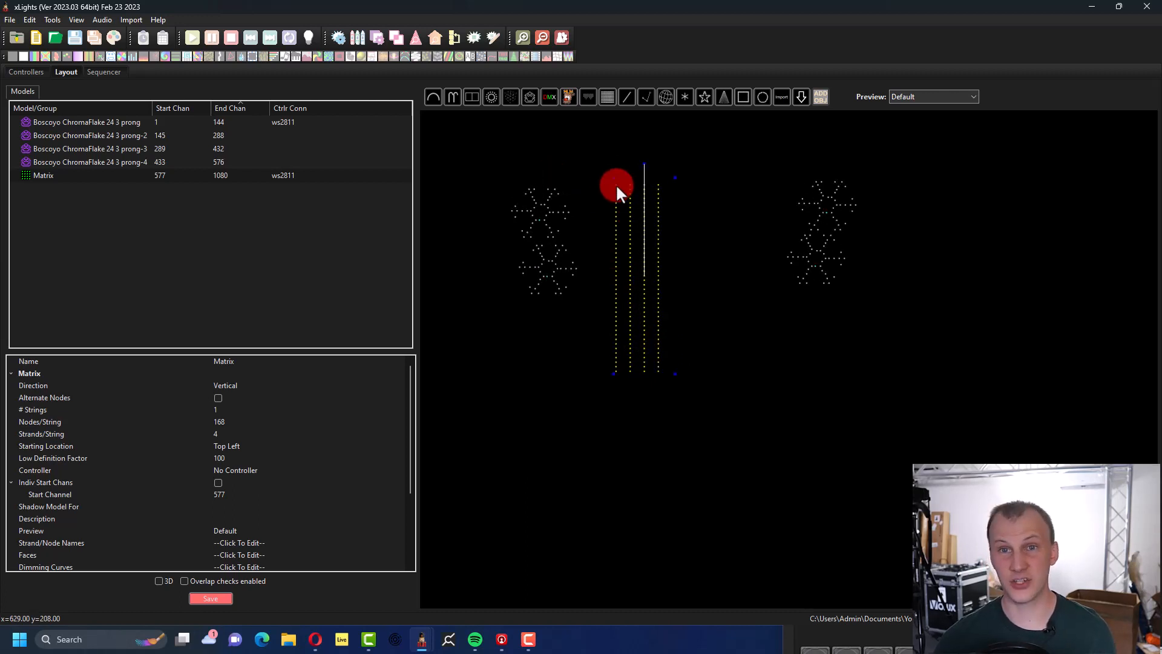
pyautogui.moveTo(615, 184); pyautogui.dragTo(622, 156)
pyautogui.scroll(-1, 575, 162)
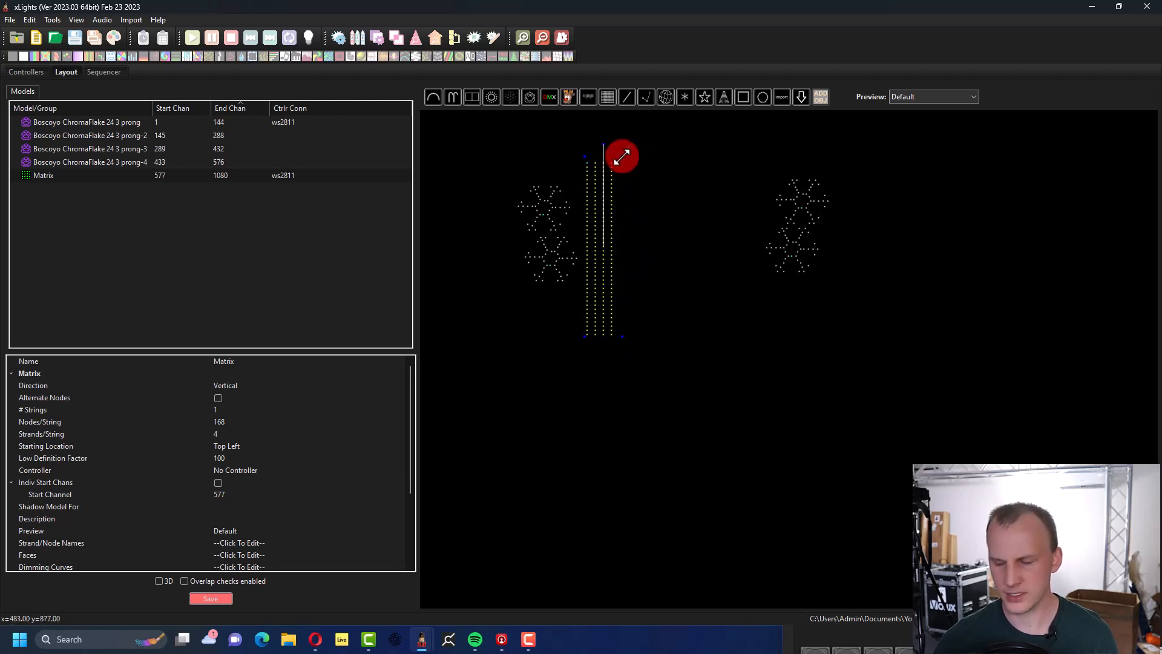
# - Set the matrix's starting location to Bottom Right and save the layout
pyautogui.click(238, 382)
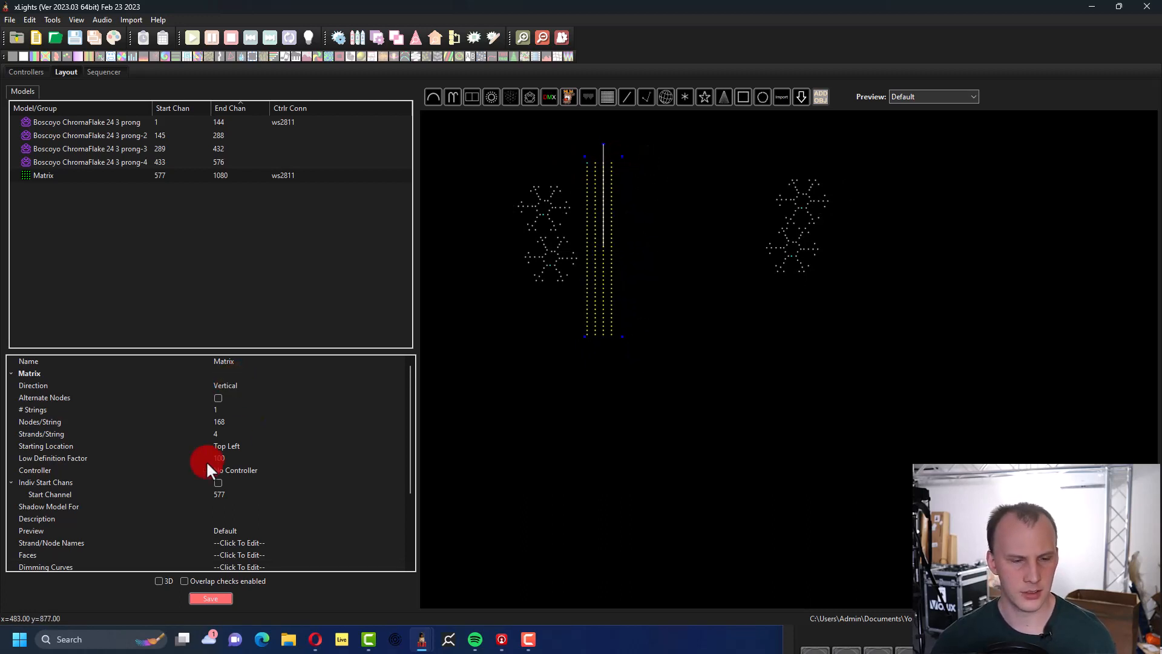
pyautogui.scroll(-3, 232, 493)
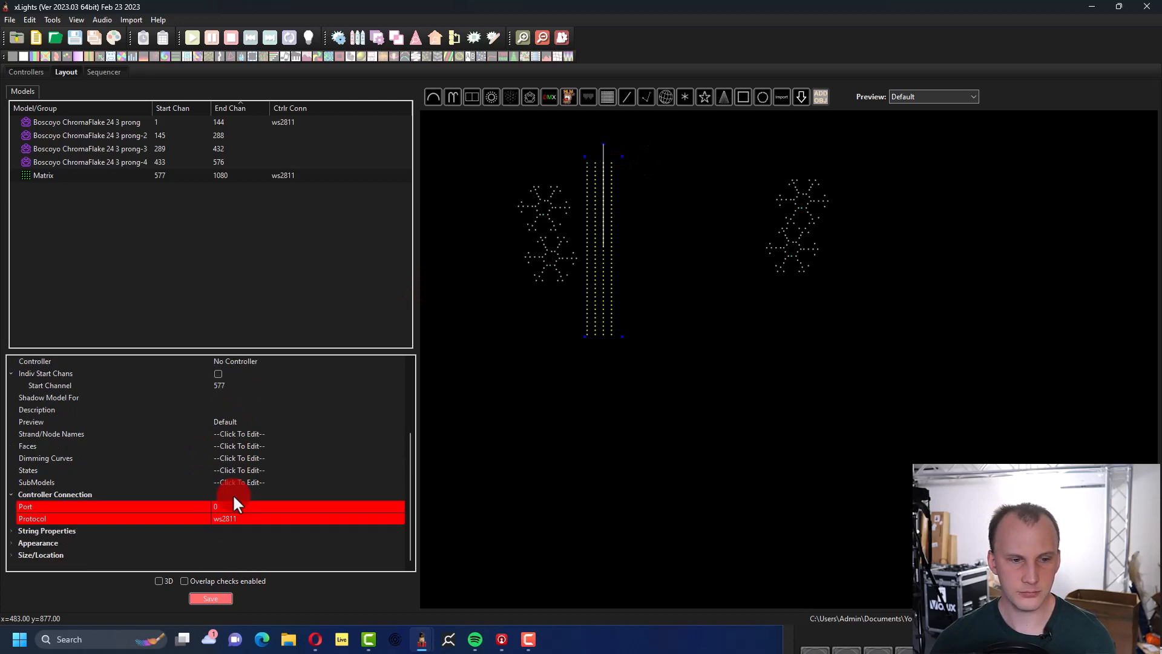
pyautogui.scroll(3, 245, 436)
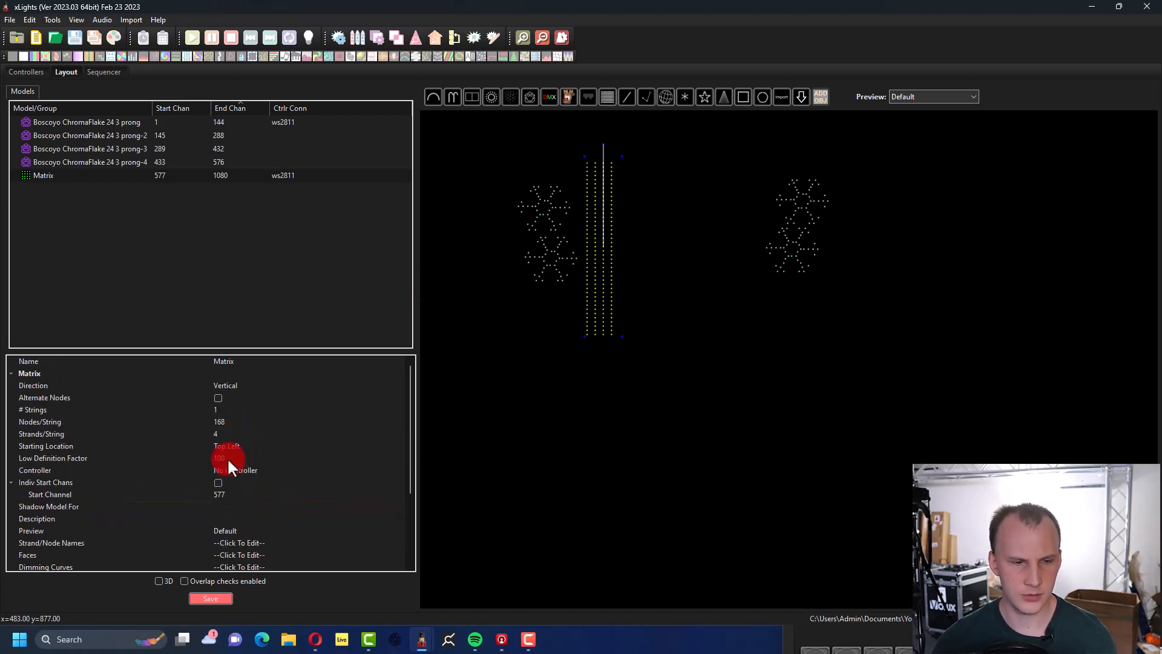
pyautogui.click(224, 448)
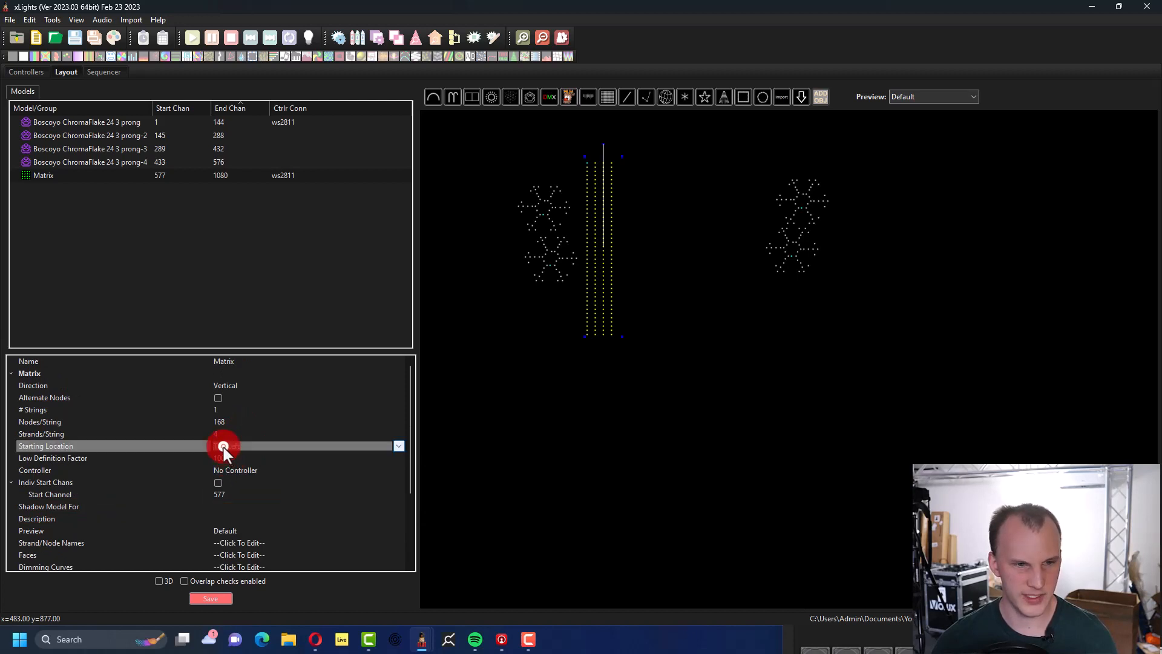
pyautogui.click(224, 449)
pyautogui.click(240, 489)
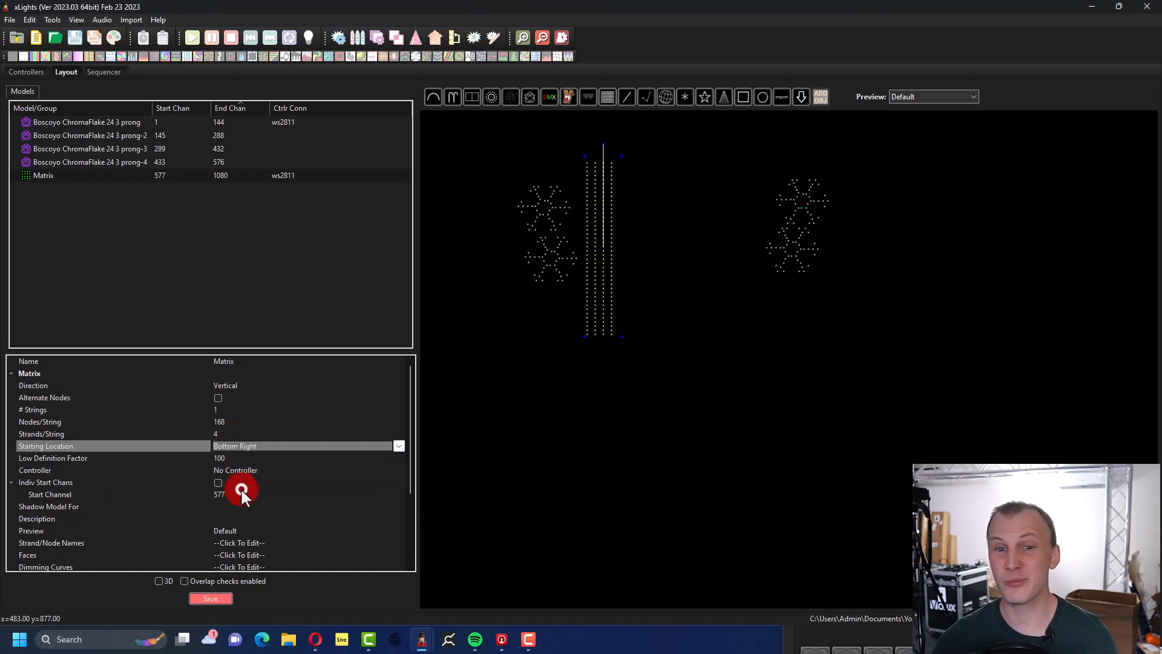
pyautogui.click(211, 599)
# - Paste two copies of the matrix, space the three panels evenly between the snowflake pairs, and save the layout
pyautogui.click(529, 395)
pyautogui.click(590, 312)
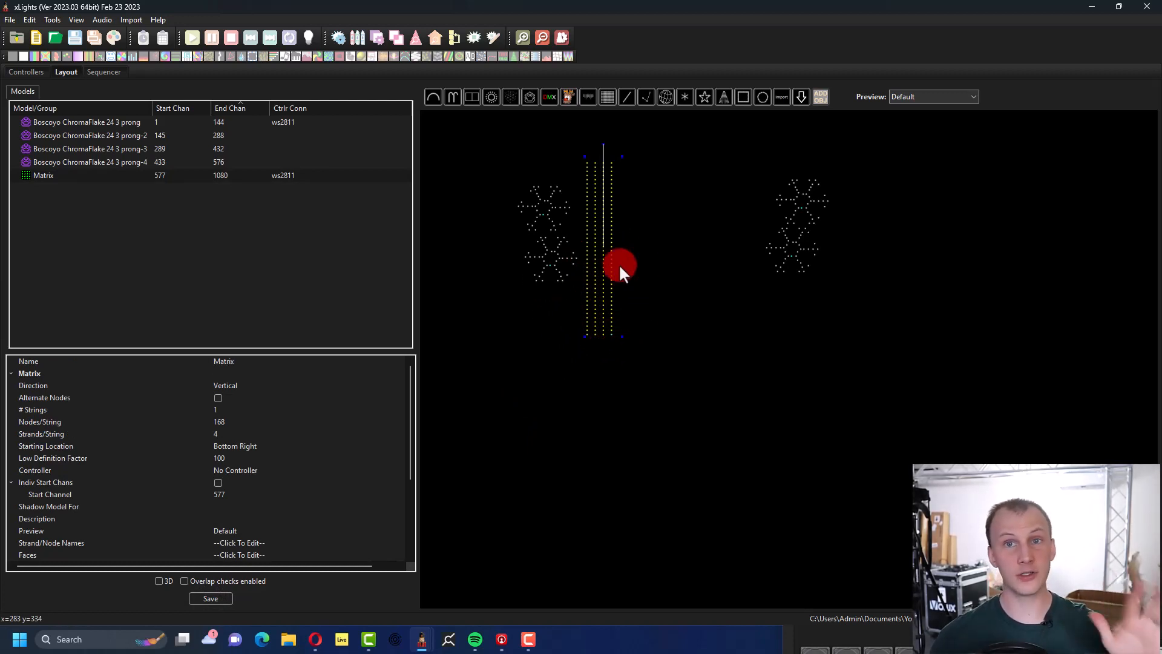
pyautogui.hotkey('ctrl', 'v')
pyautogui.moveTo(618, 264); pyautogui.dragTo(740, 255)
pyautogui.hotkey('ctrl', 'v')
pyautogui.click(717, 254)
pyautogui.click(675, 259)
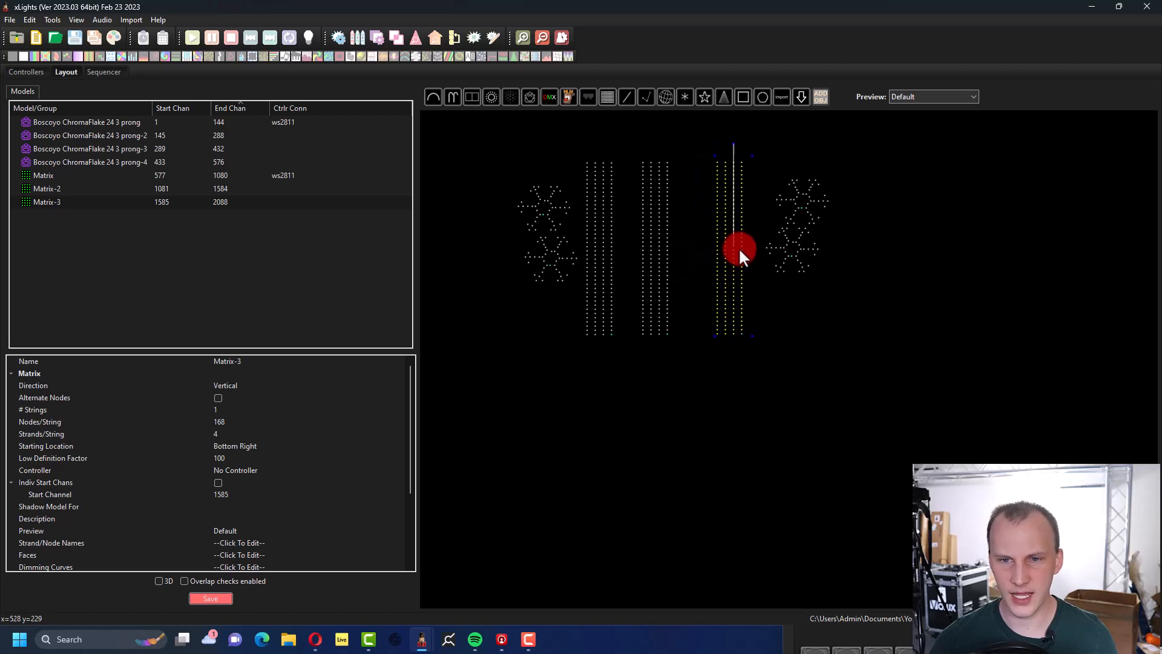
pyautogui.click(693, 239)
pyautogui.click(645, 236)
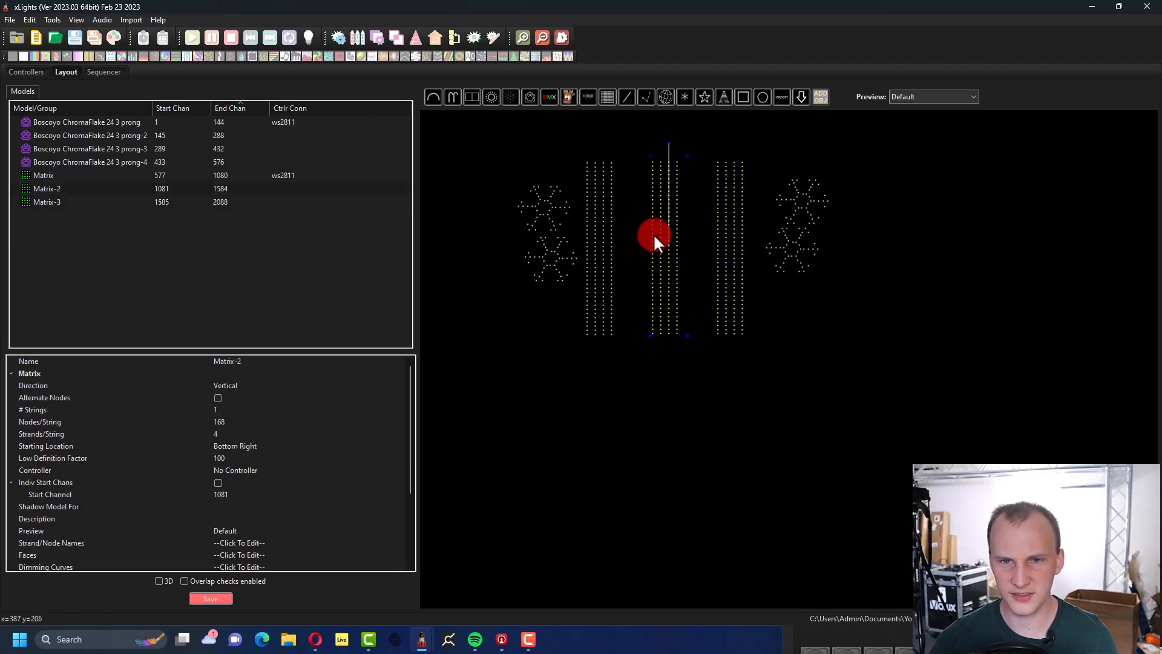
pyautogui.click(629, 206)
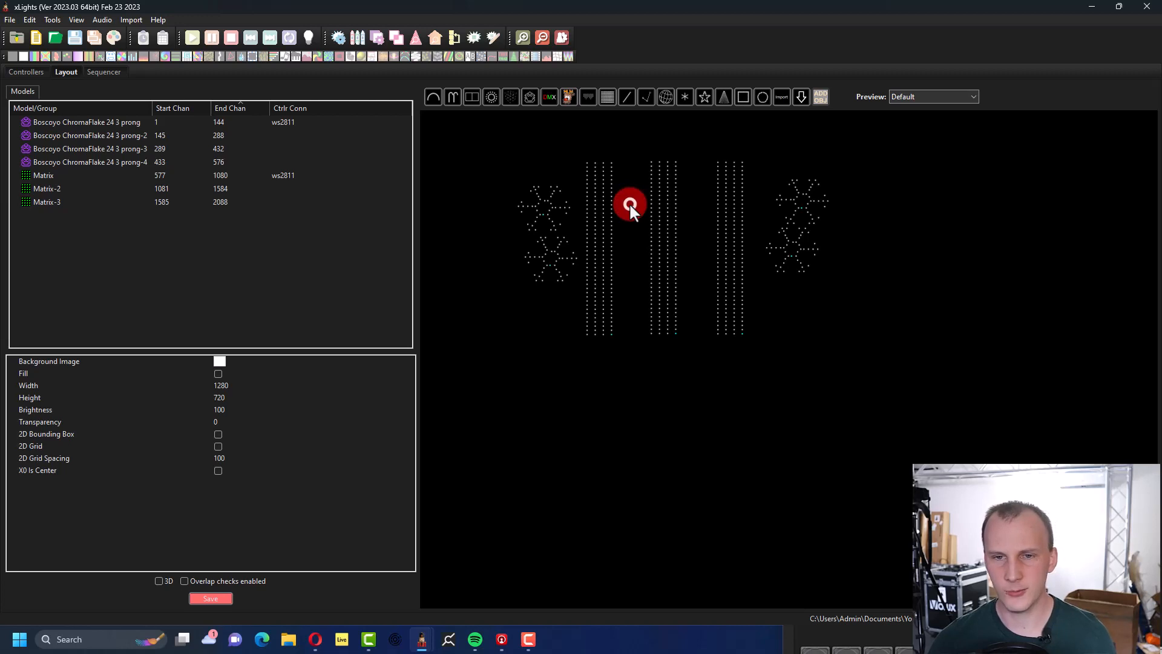
pyautogui.hotkey('ctrl', 's')
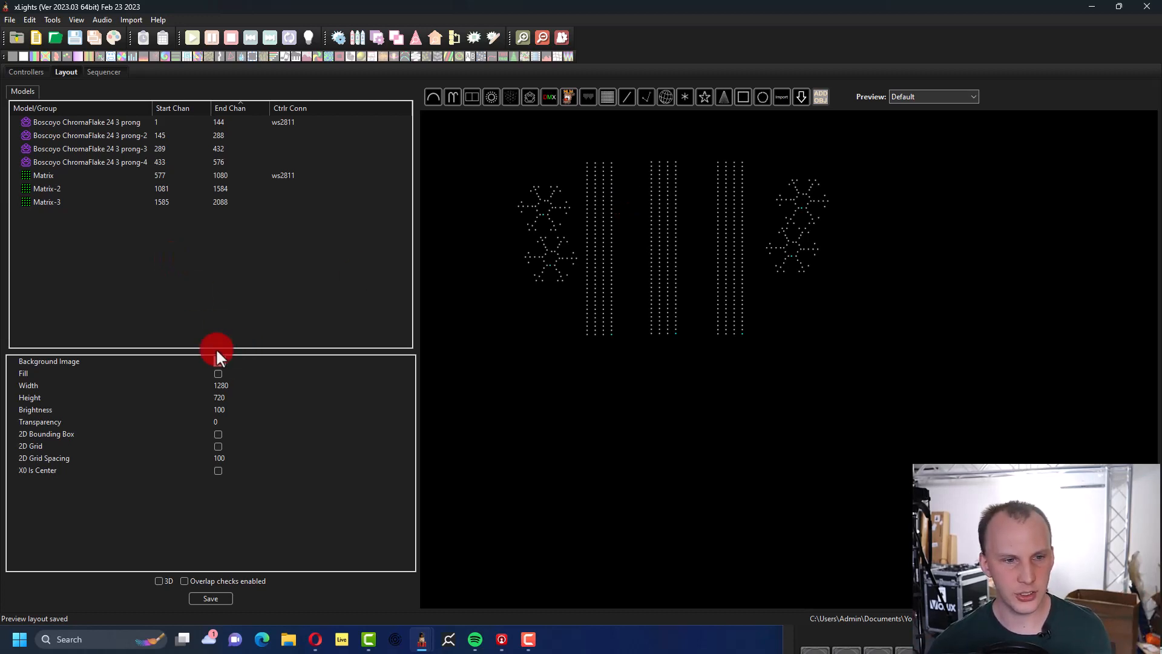
pyautogui.click(57, 360)
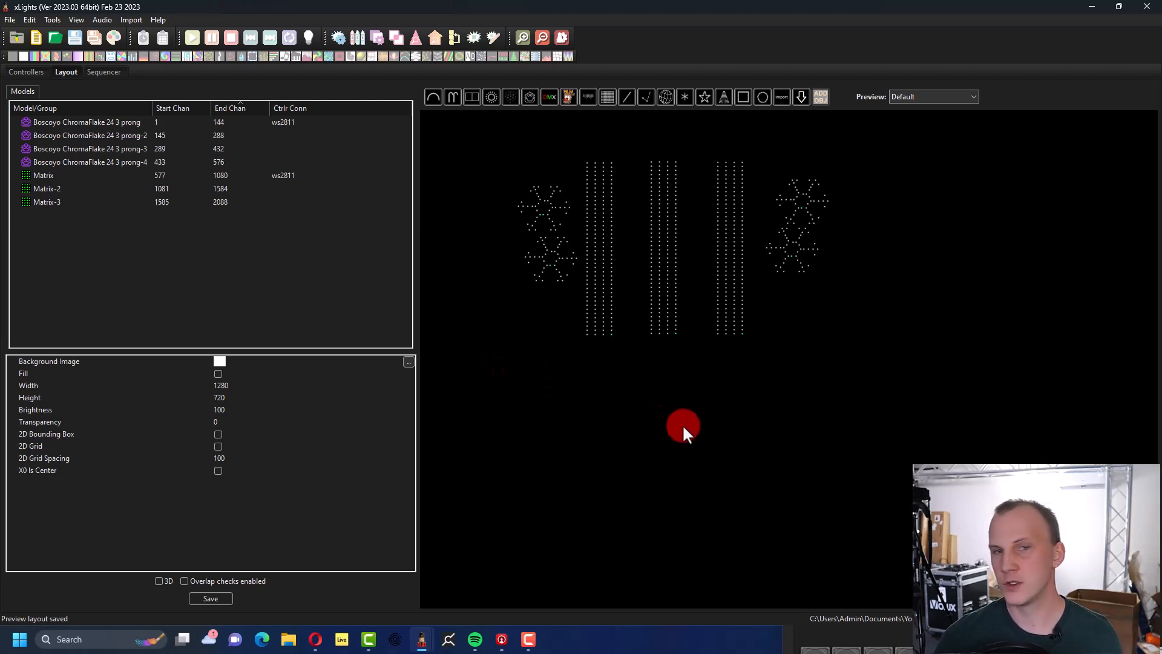
pyautogui.click(683, 427)
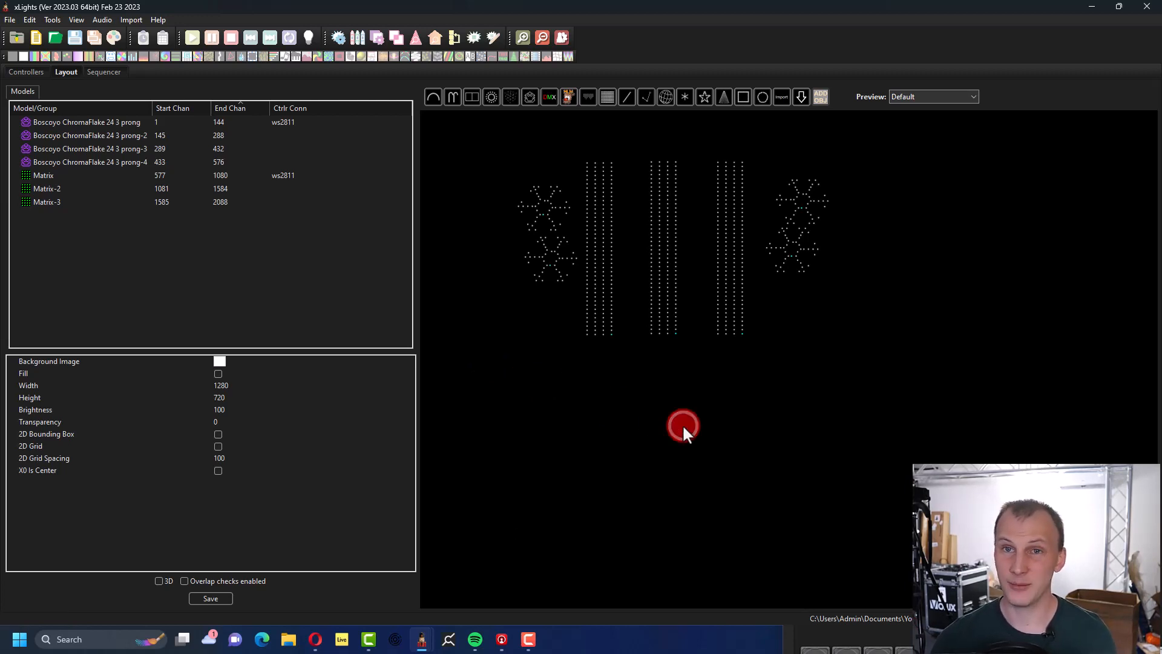
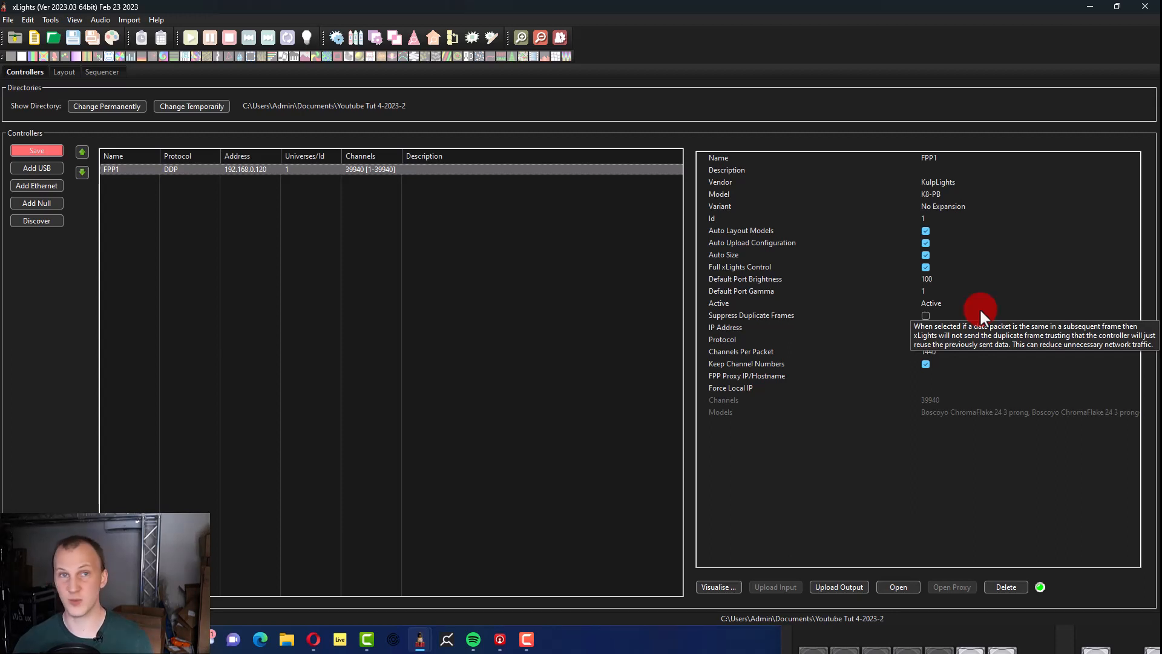
# - Add an Ethernet controller to review the available vendors, and delete it again
pyautogui.click(21, 187)
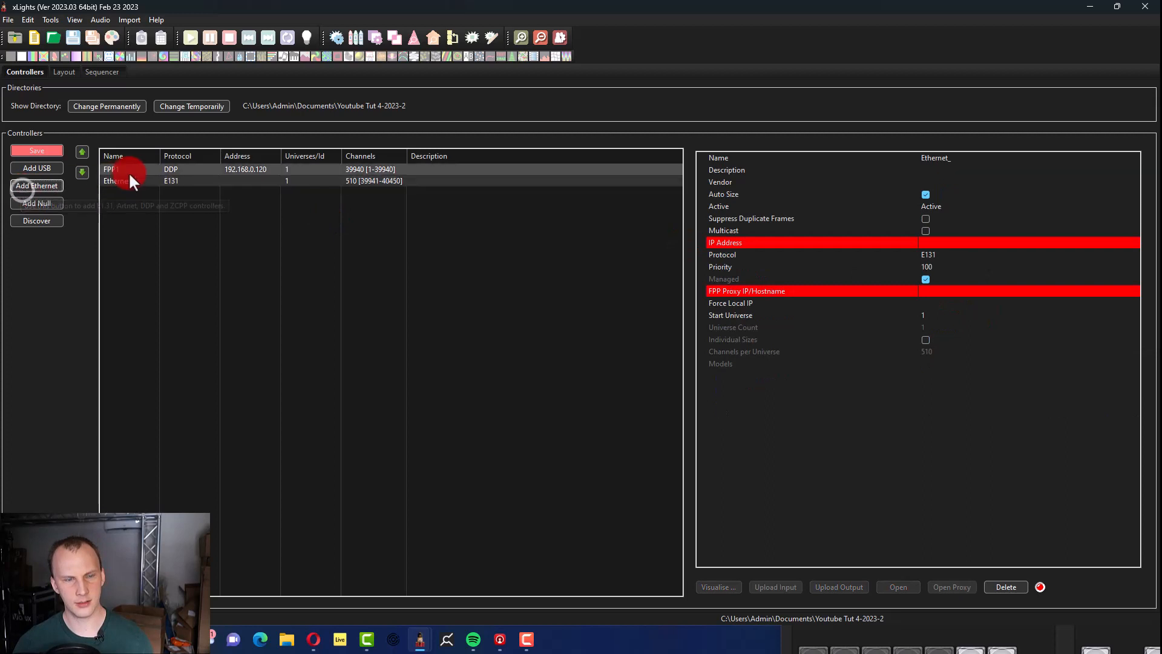
pyautogui.click(923, 180)
pyautogui.click(925, 179)
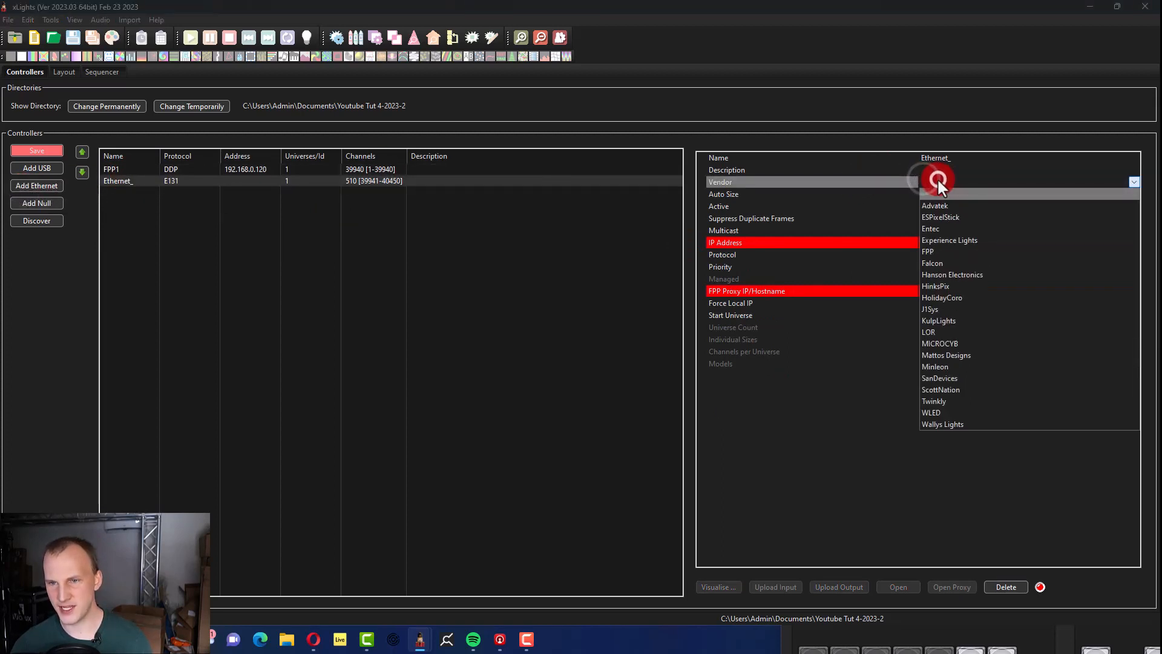
pyautogui.click(892, 190)
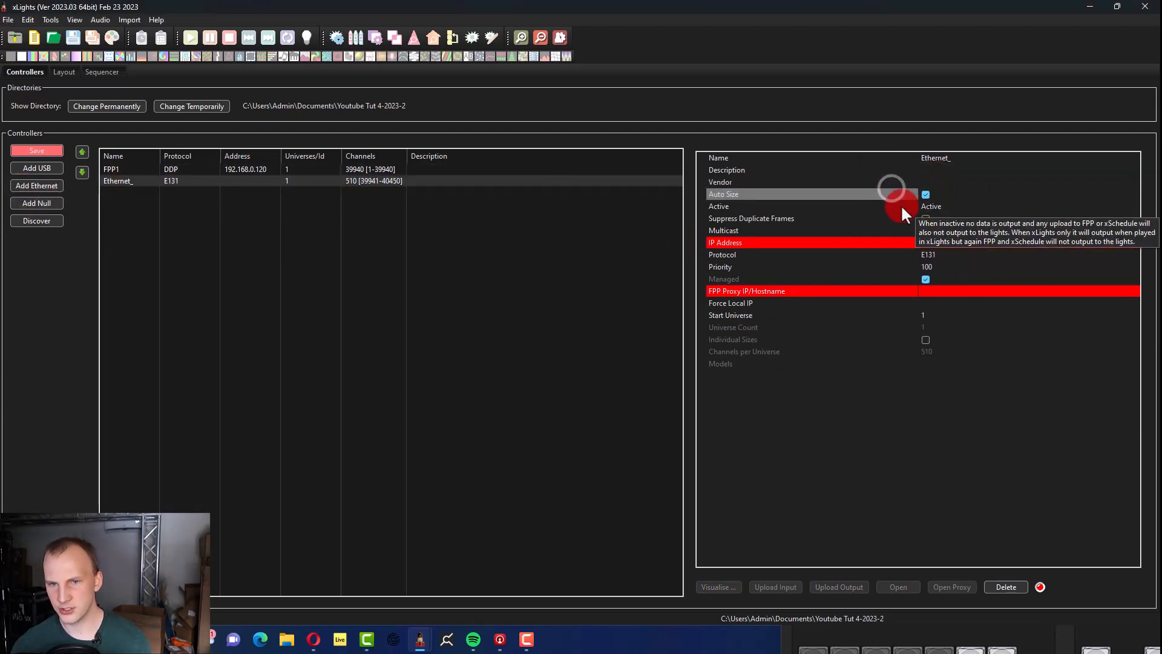
pyautogui.click(393, 169)
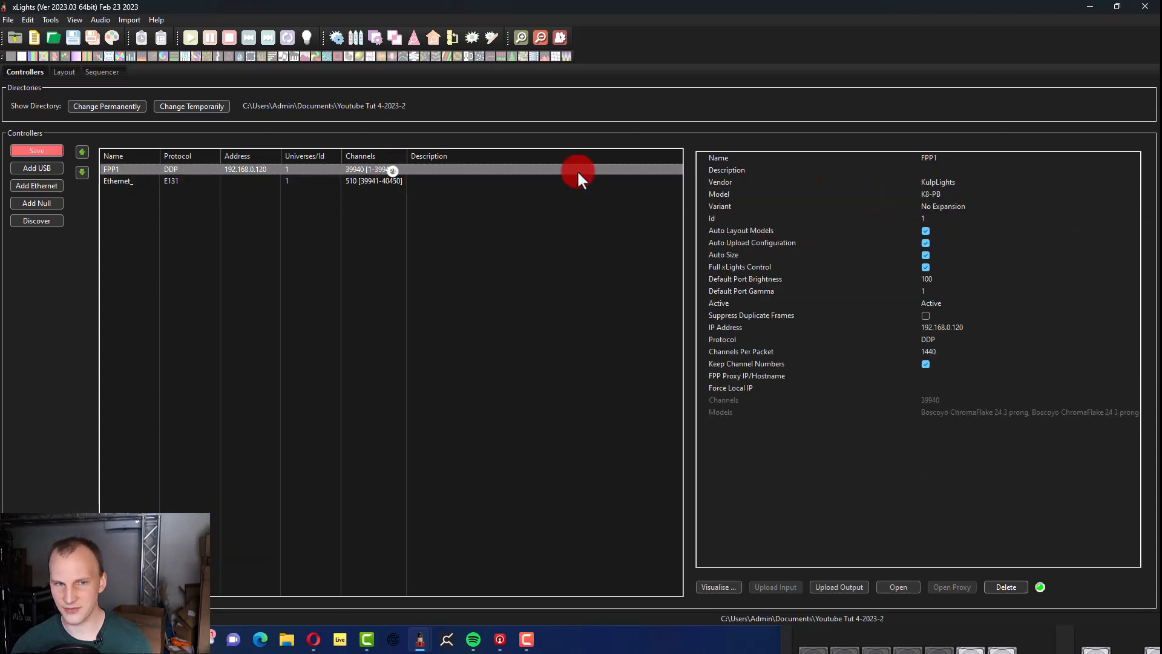
pyautogui.click(173, 180)
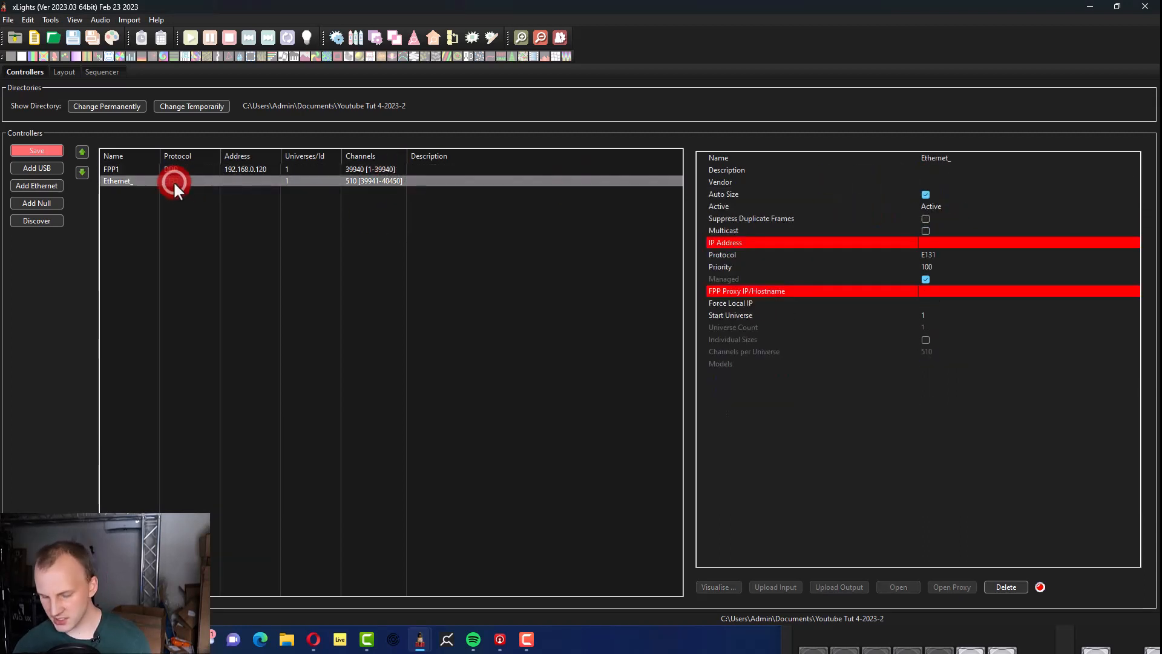
pyautogui.press('Delete')
pyautogui.press('Return')
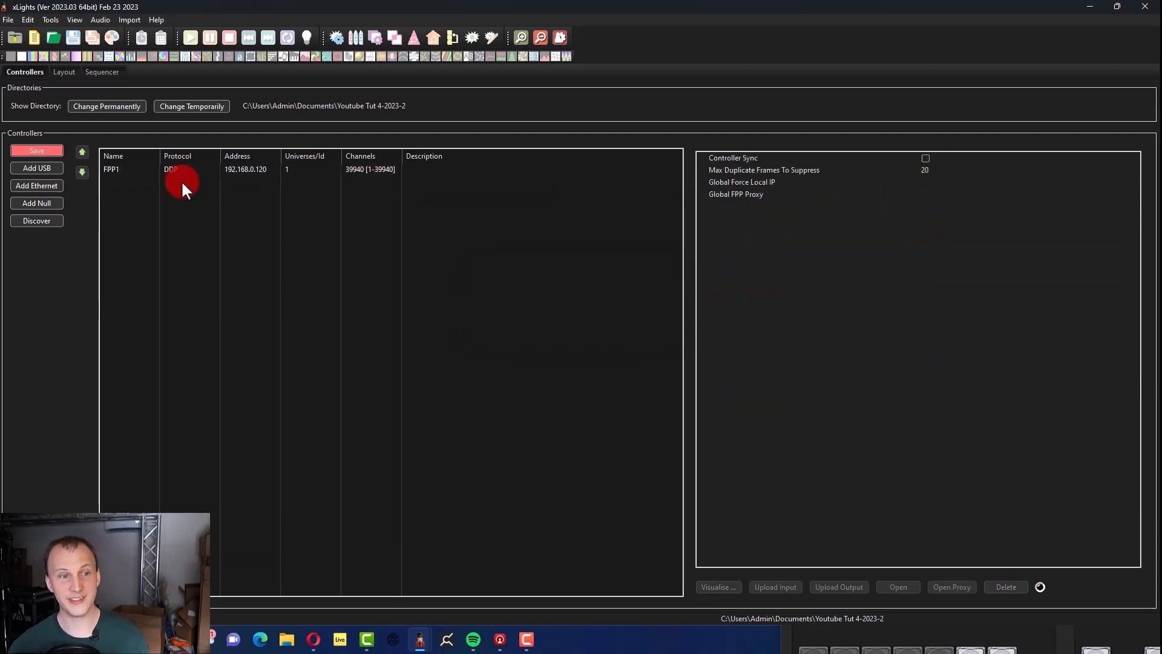
# - Open the port visualiser for the FPP1 controller and inspect the details of the unassigned snowflake and matrix models
pyautogui.click(178, 169)
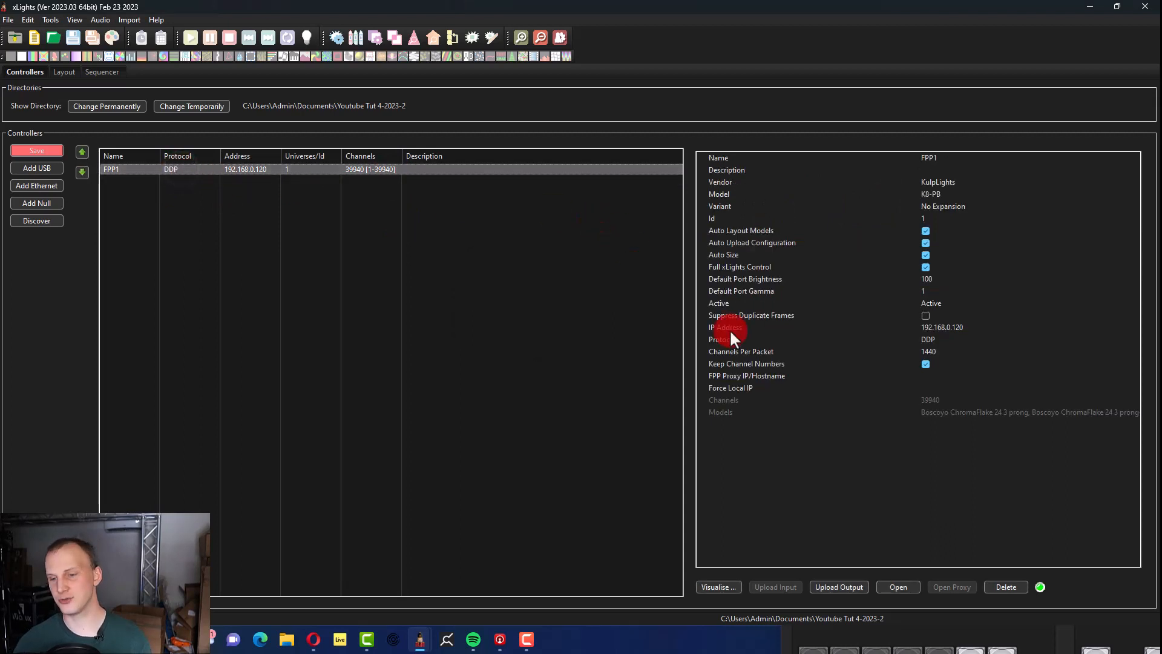
pyautogui.click(901, 586)
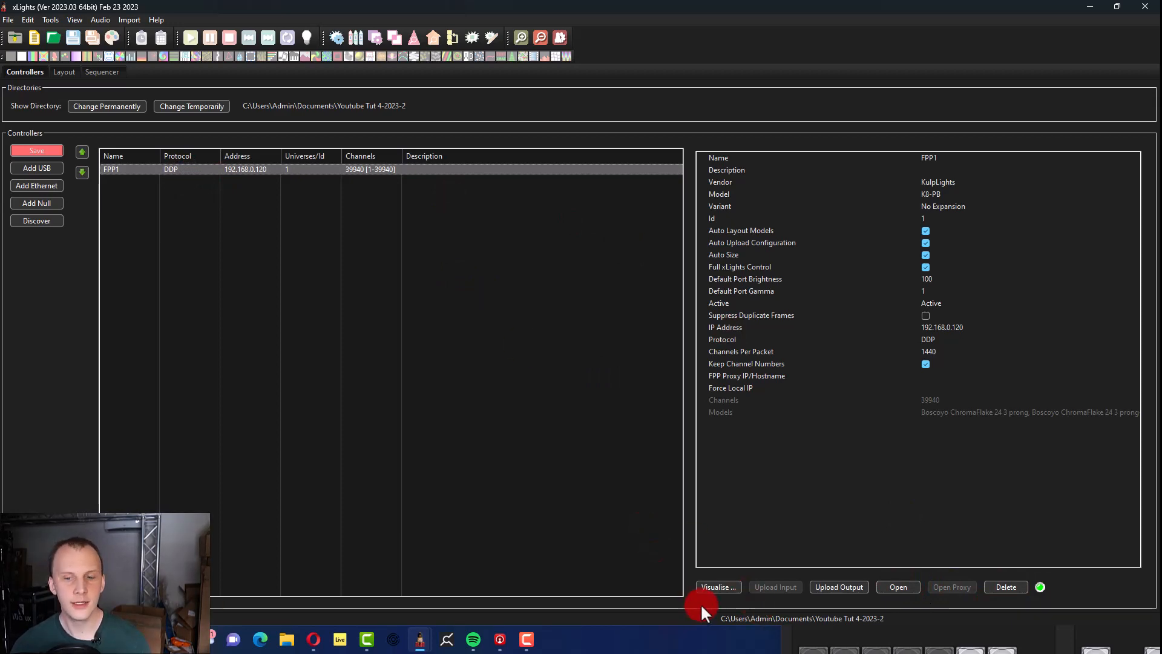
pyautogui.click(704, 587)
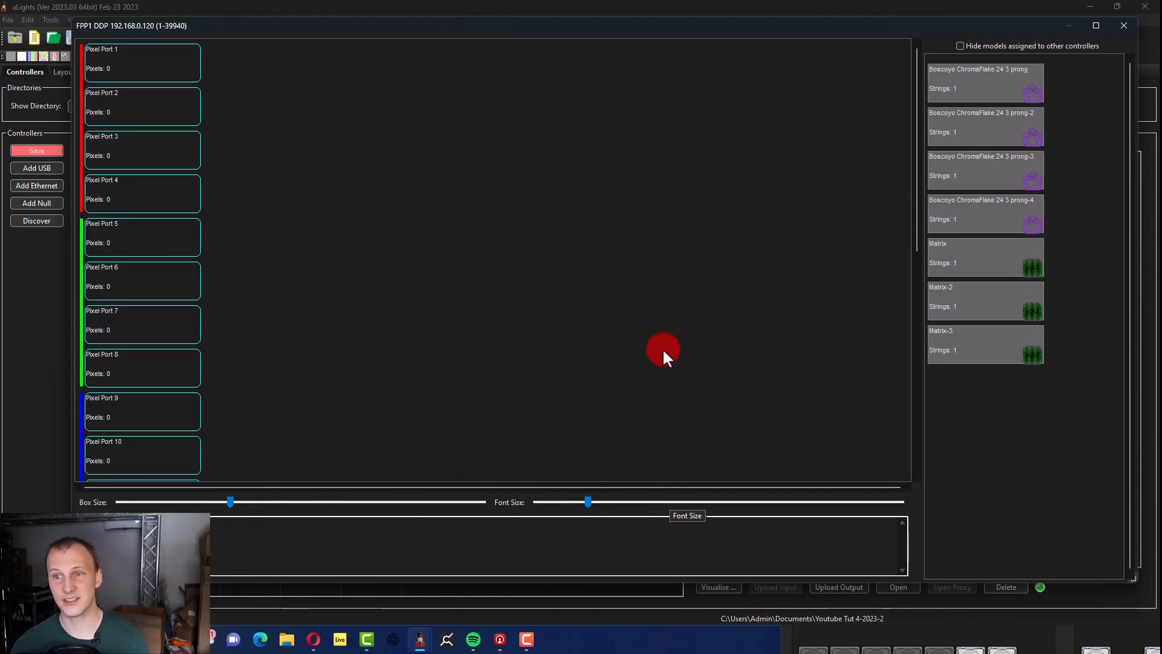
pyautogui.moveTo(961, 206)
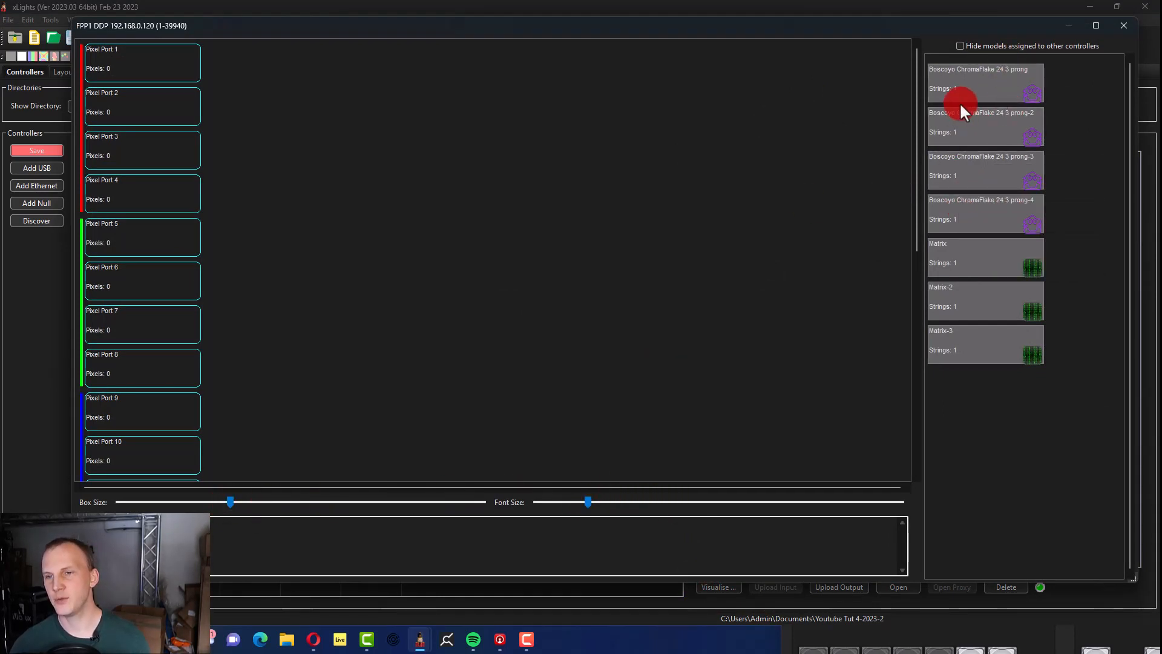
pyautogui.moveTo(957, 81)
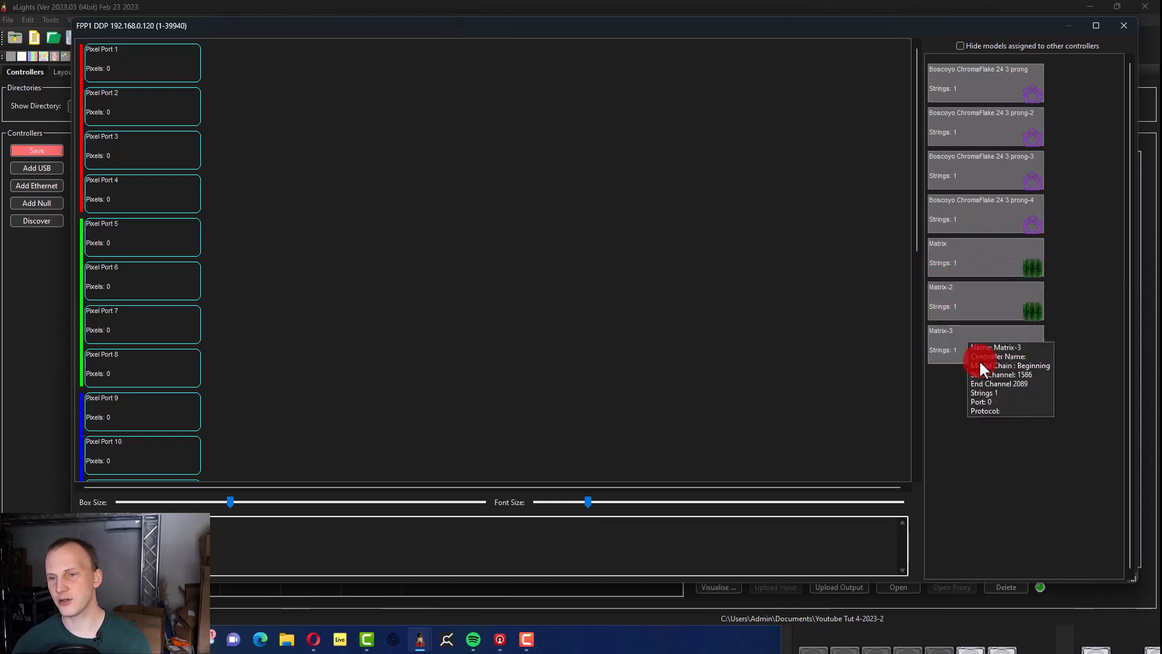
pyautogui.moveTo(1009, 311)
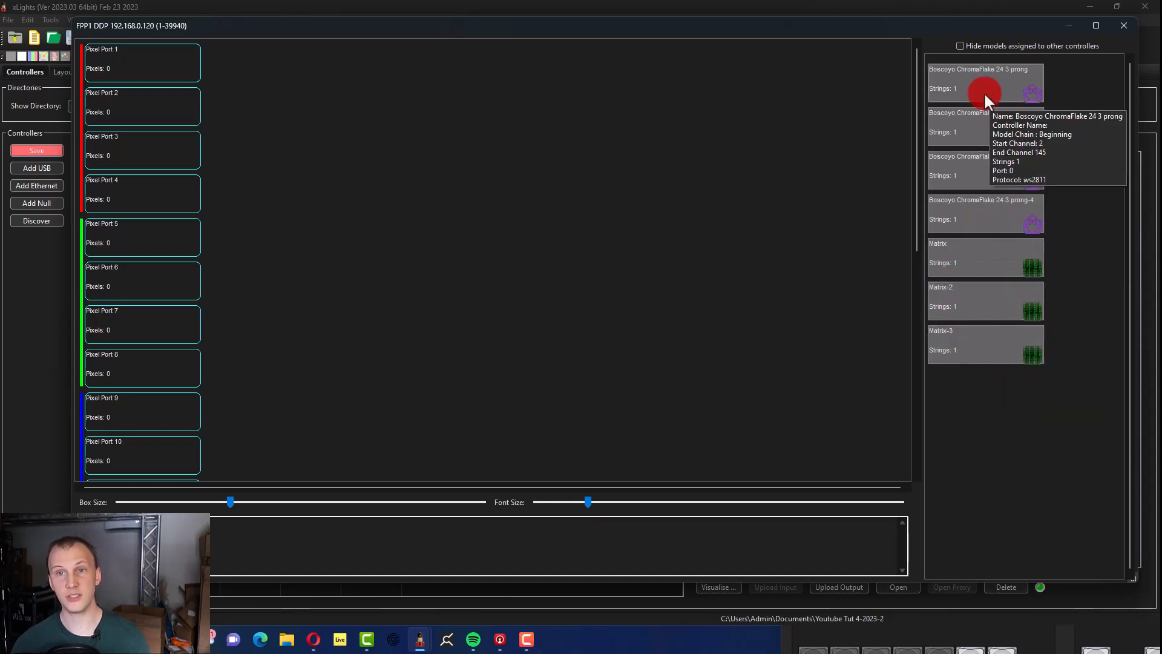
# - Assign the first ChromaFlake snowflake to Pixel Port 1 and chain the second snowflake after it
pyautogui.moveTo(983, 92); pyautogui.dragTo(185, 62)
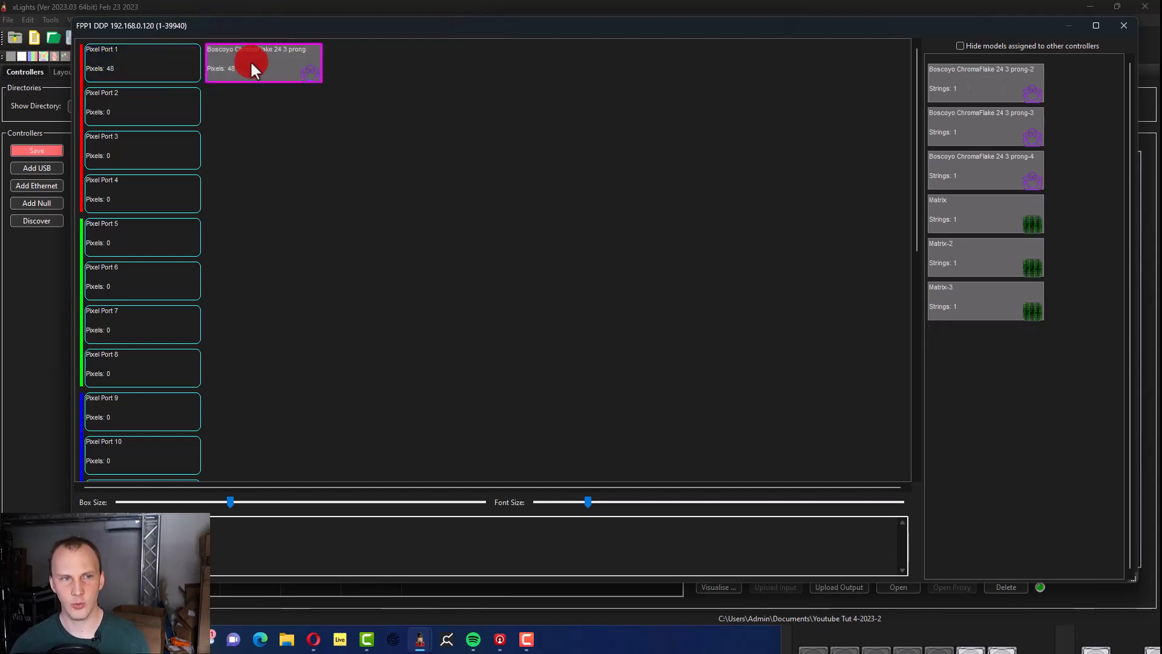
pyautogui.moveTo(990, 72); pyautogui.dragTo(394, 52)
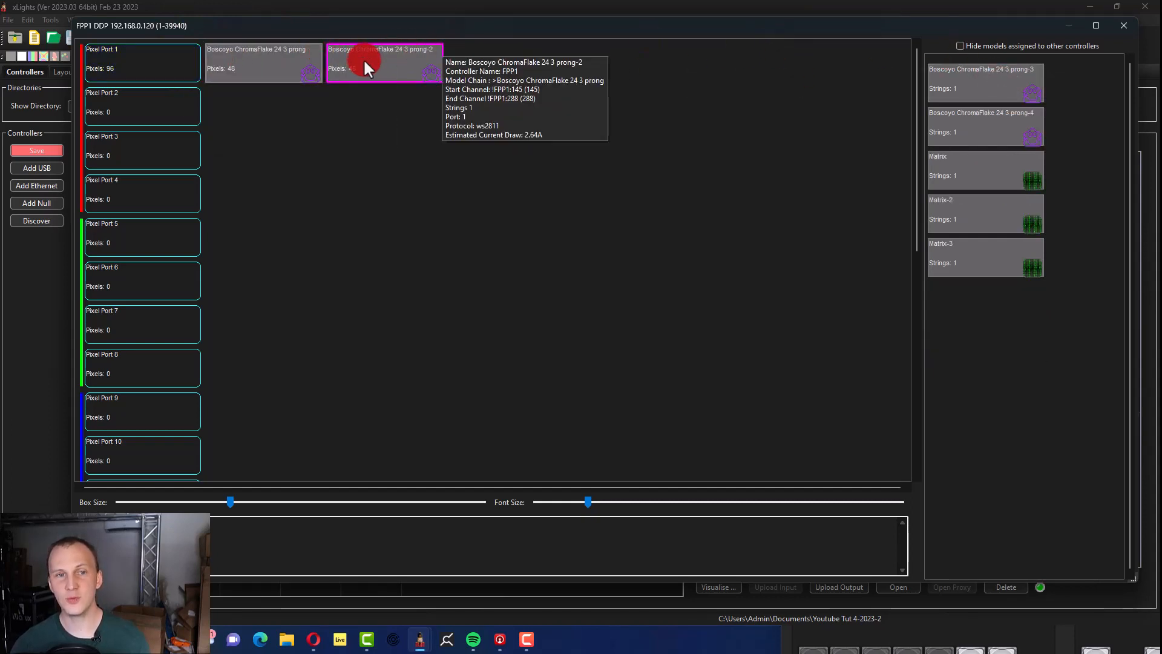
pyautogui.moveTo(312, 48); pyautogui.dragTo(367, 57)
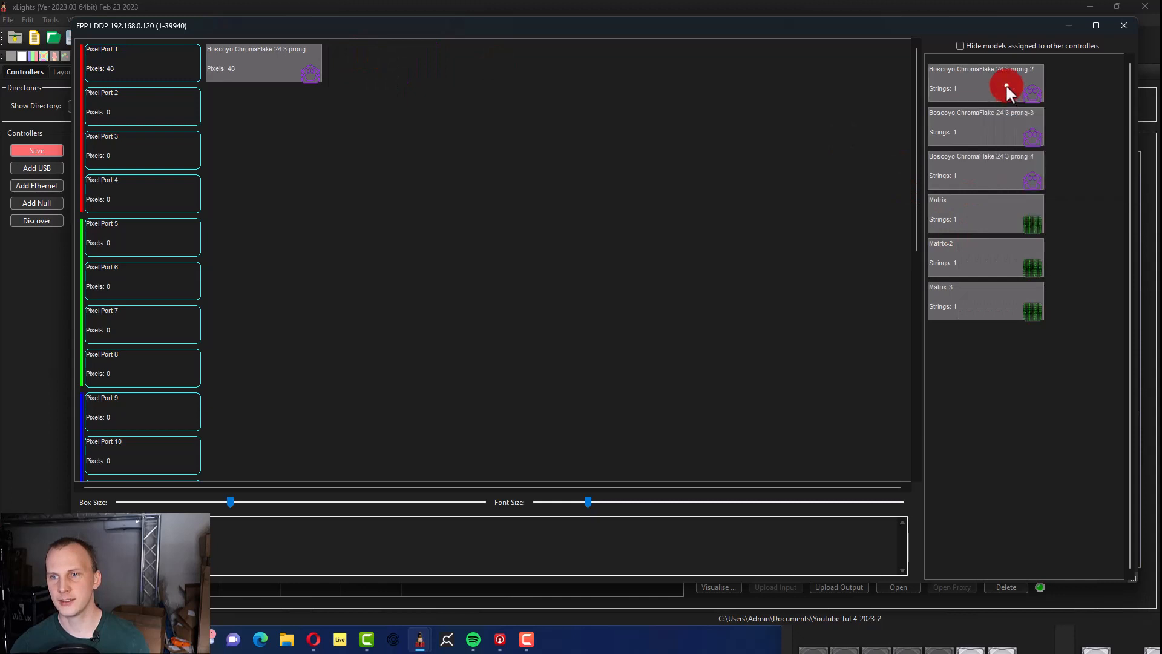
pyautogui.moveTo(1006, 85); pyautogui.dragTo(299, 58)
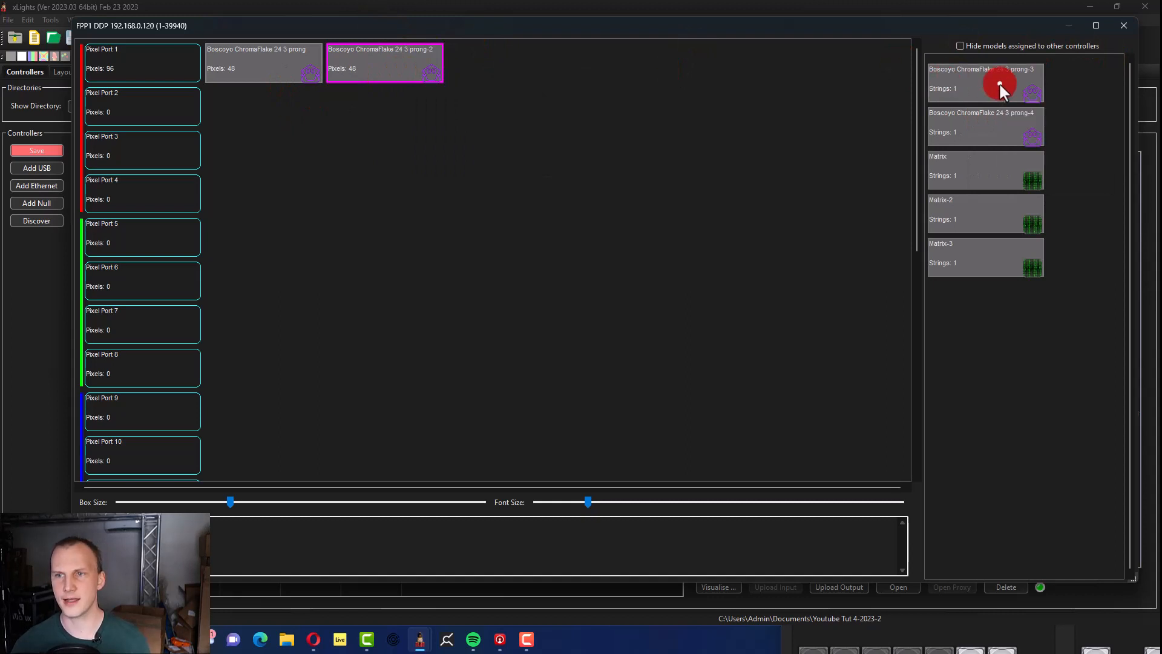
# - Chain the third and fourth snowflakes on Pixel Port 5, and assign the three matrices to Pixel Ports 2, 3 and 4
pyautogui.moveTo(999, 81); pyautogui.dragTo(181, 236)
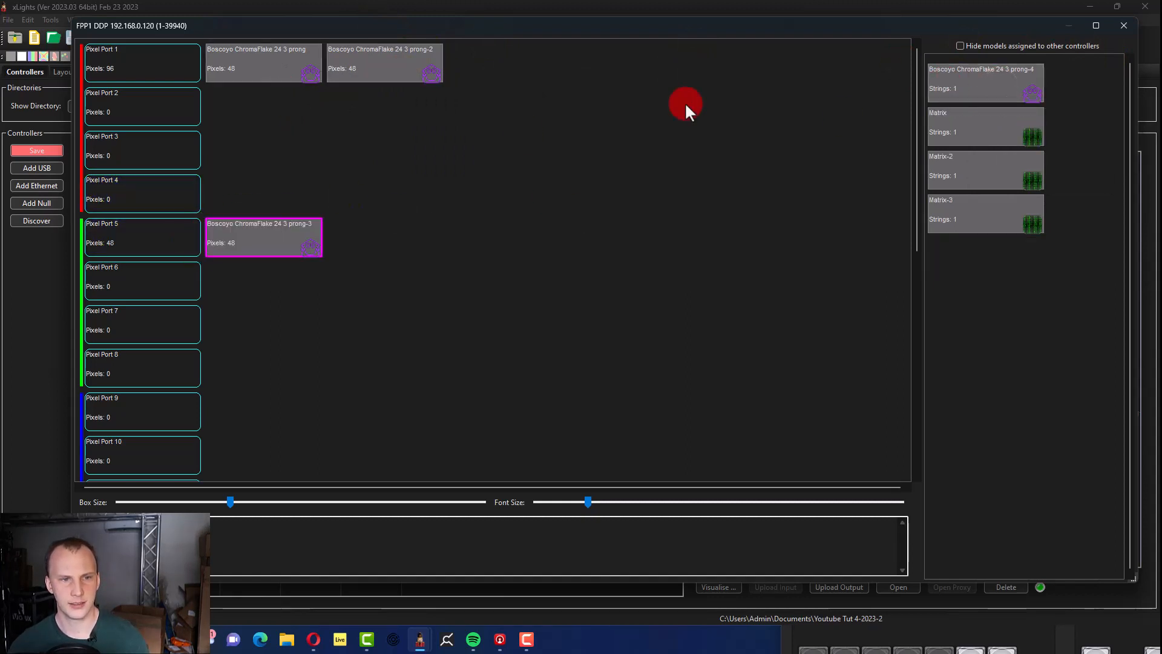
pyautogui.moveTo(954, 86); pyautogui.dragTo(390, 209)
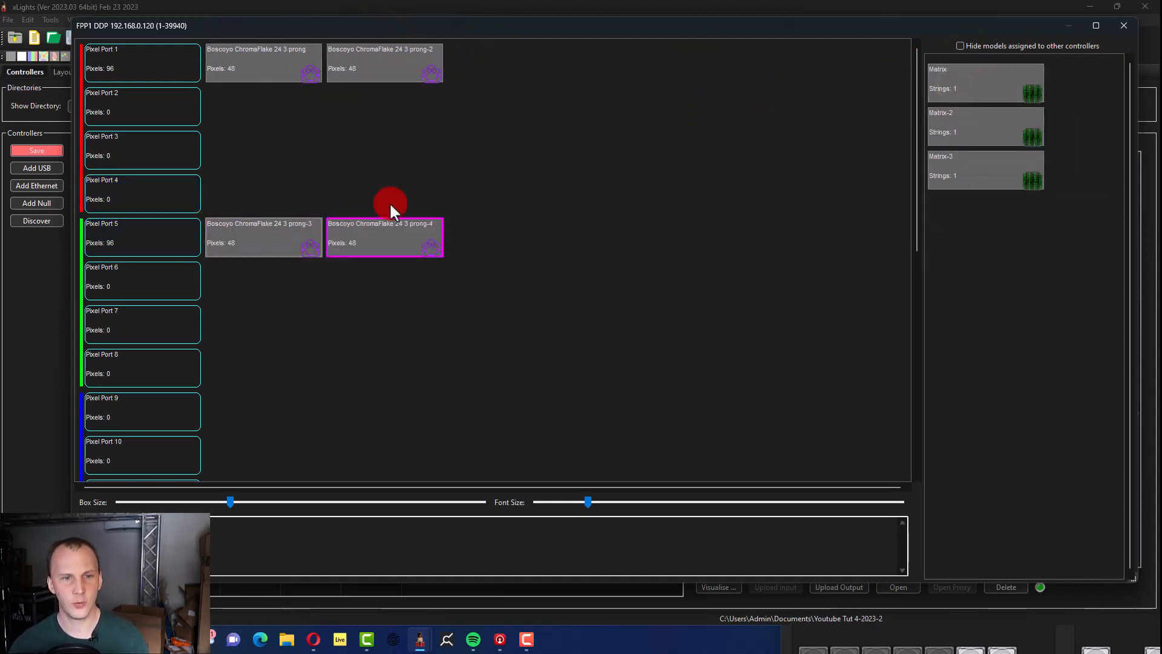
pyautogui.moveTo(975, 86); pyautogui.dragTo(202, 97)
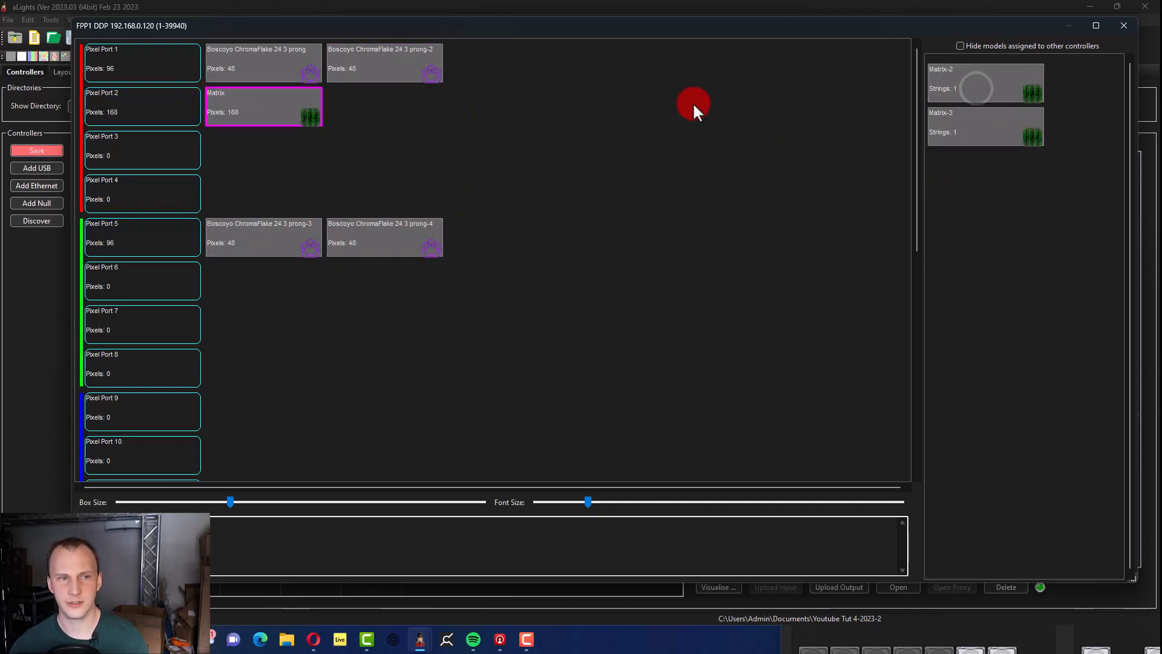
pyautogui.moveTo(987, 81); pyautogui.dragTo(212, 194)
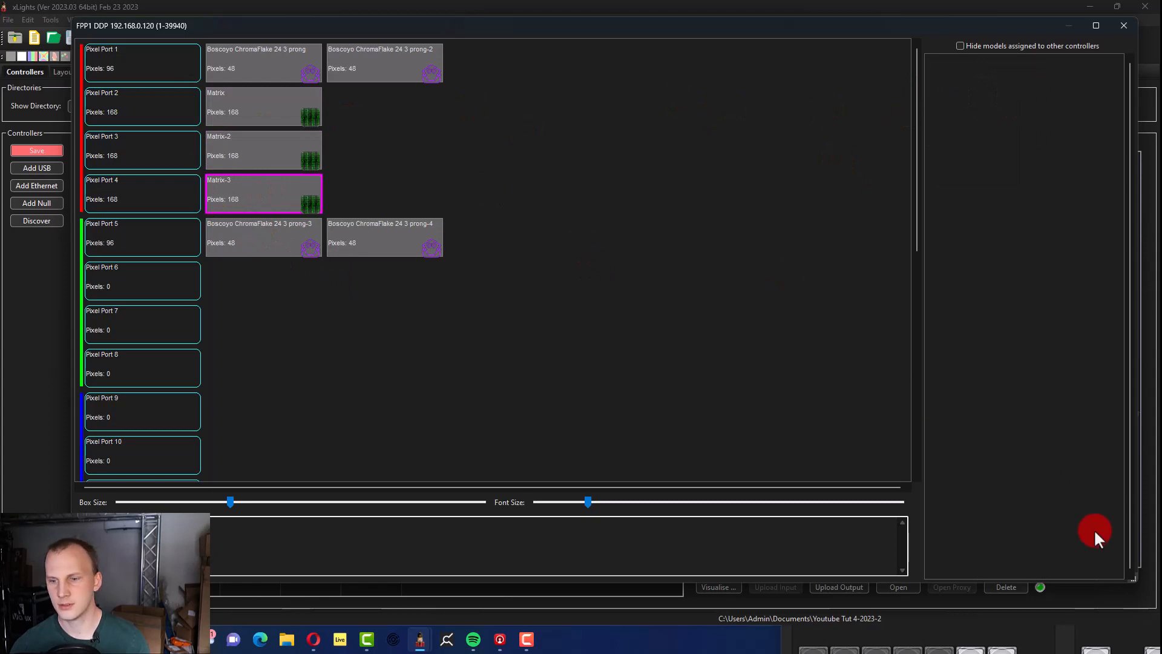
pyautogui.click(1124, 25)
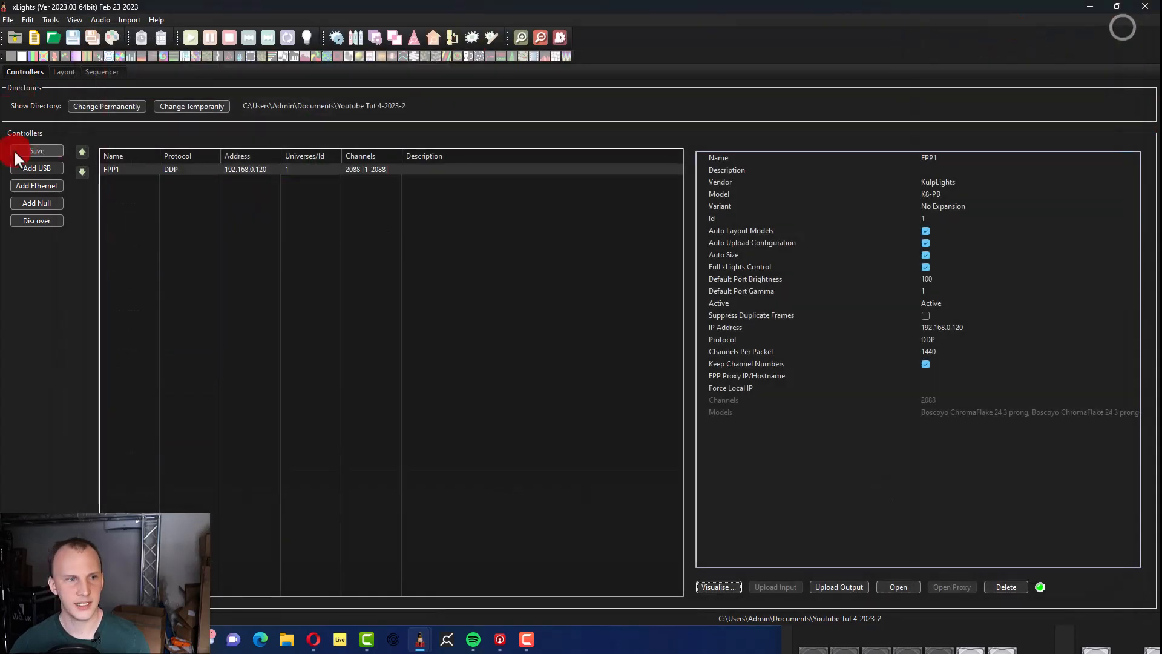
# - Save the controller setup and upload the output configuration to FPP1
pyautogui.click(36, 150)
pyautogui.click(837, 585)
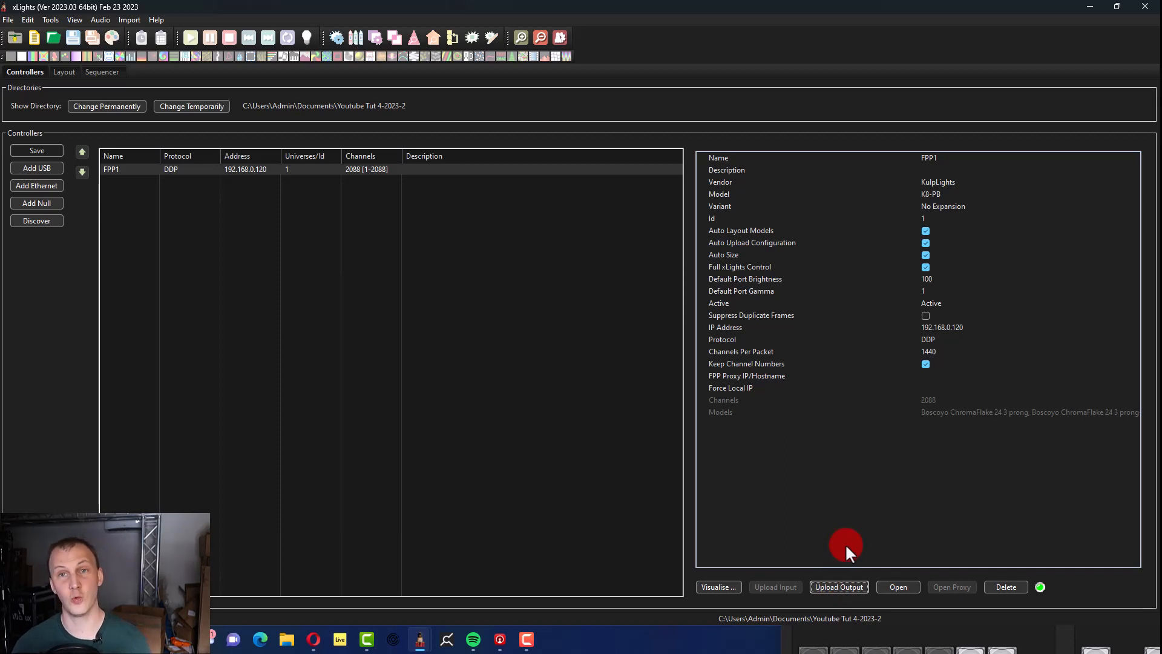
# - Create a new sequence at 20fps (50ms) with the All Models view, using the Quick Start option
pyautogui.click(55, 70)
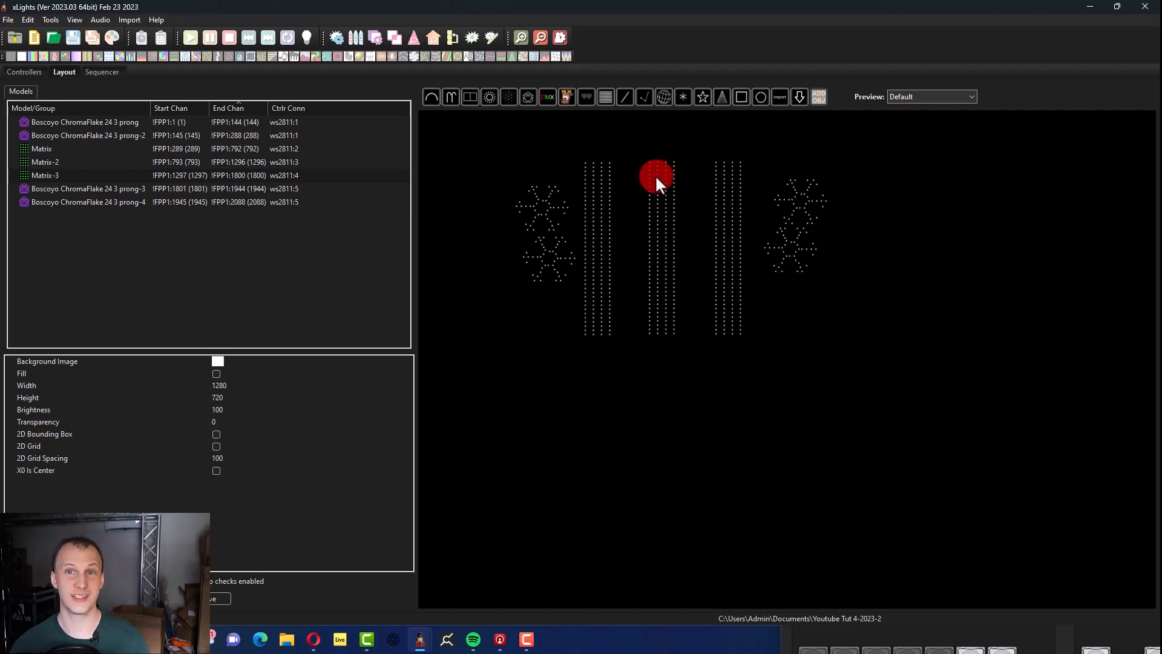
pyautogui.click(53, 38)
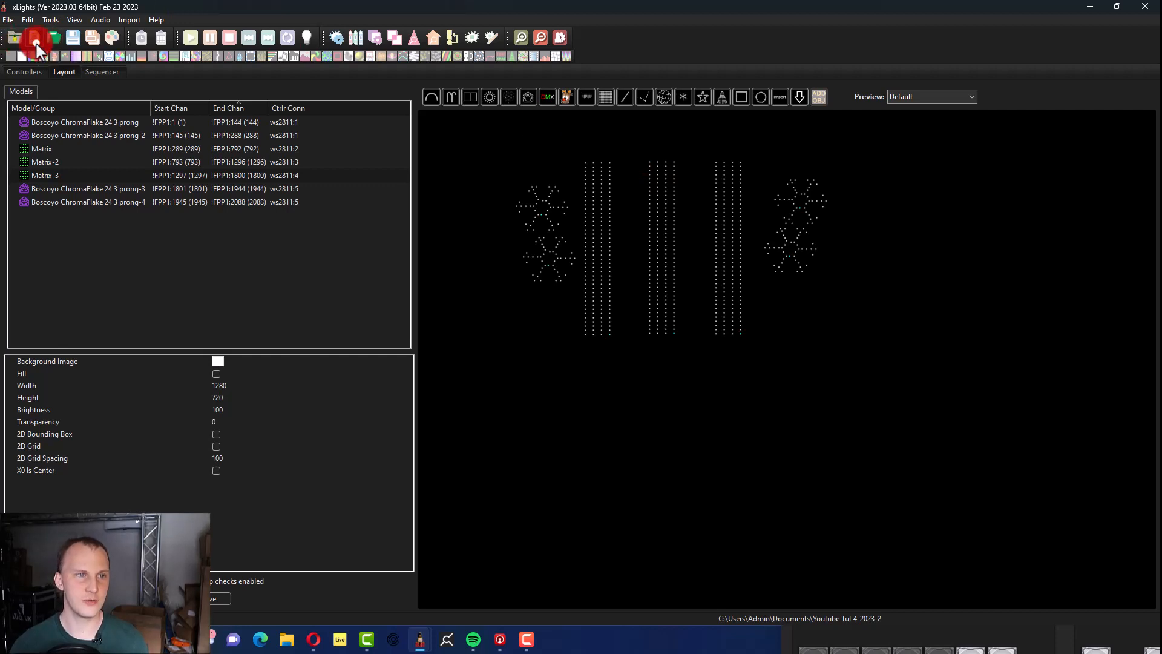
pyautogui.click(179, 176)
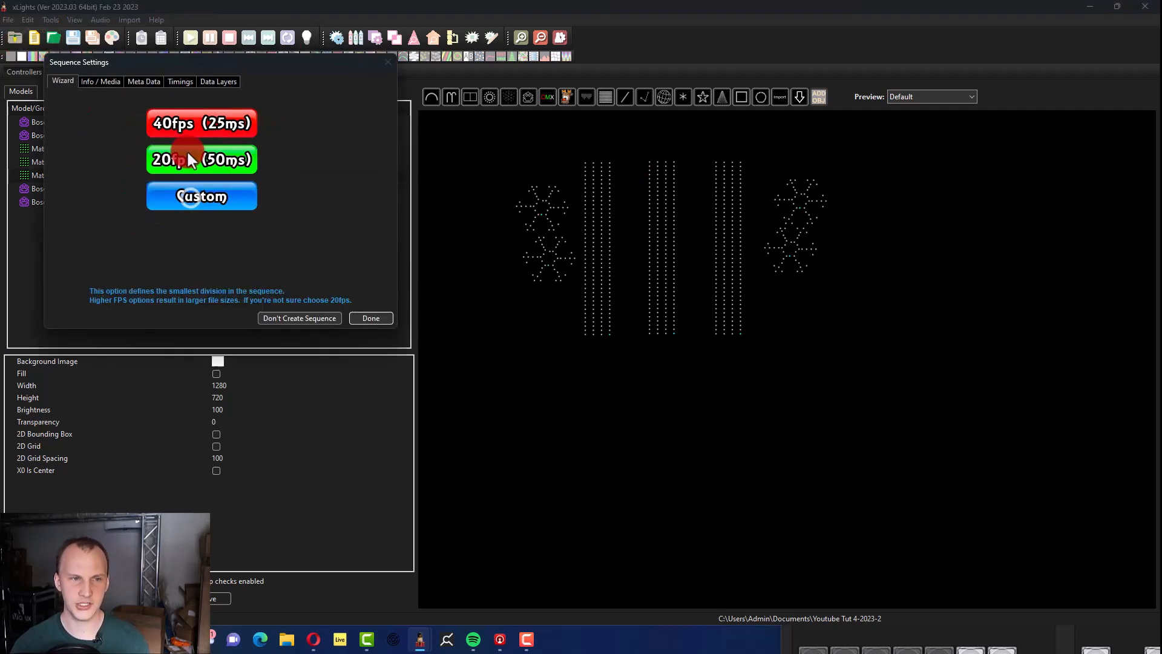
pyautogui.click(186, 158)
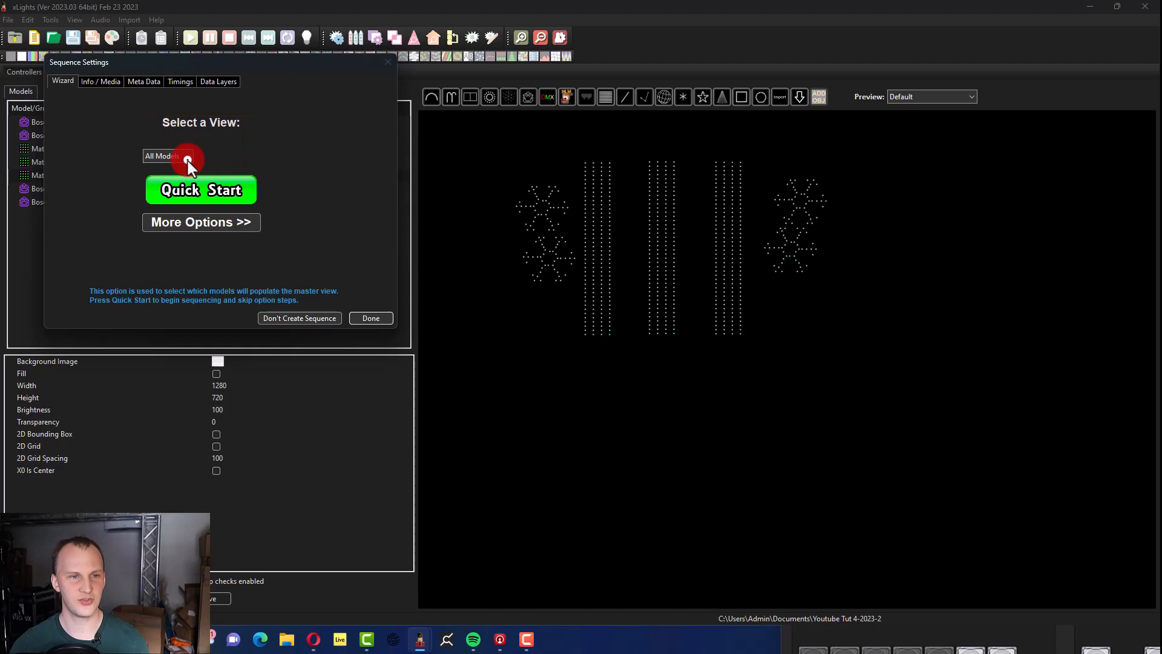
pyautogui.click(211, 195)
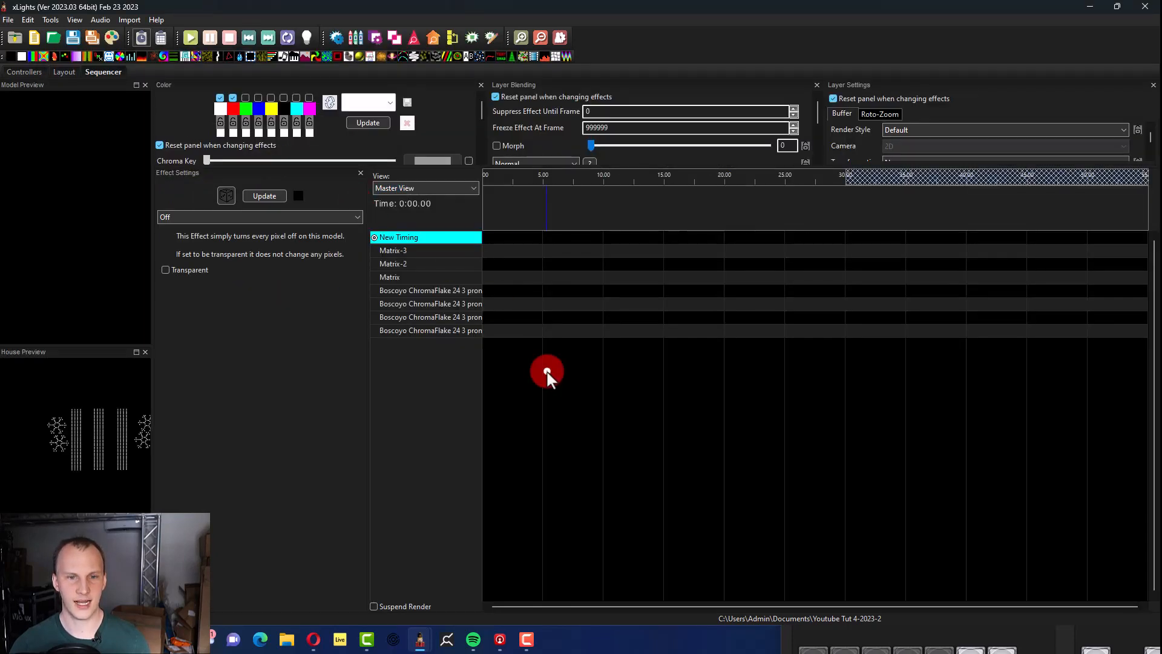
# - Save the sequence in the show folder under the name new
pyautogui.hotkey('ctrl', 's')
pyautogui.write('new')
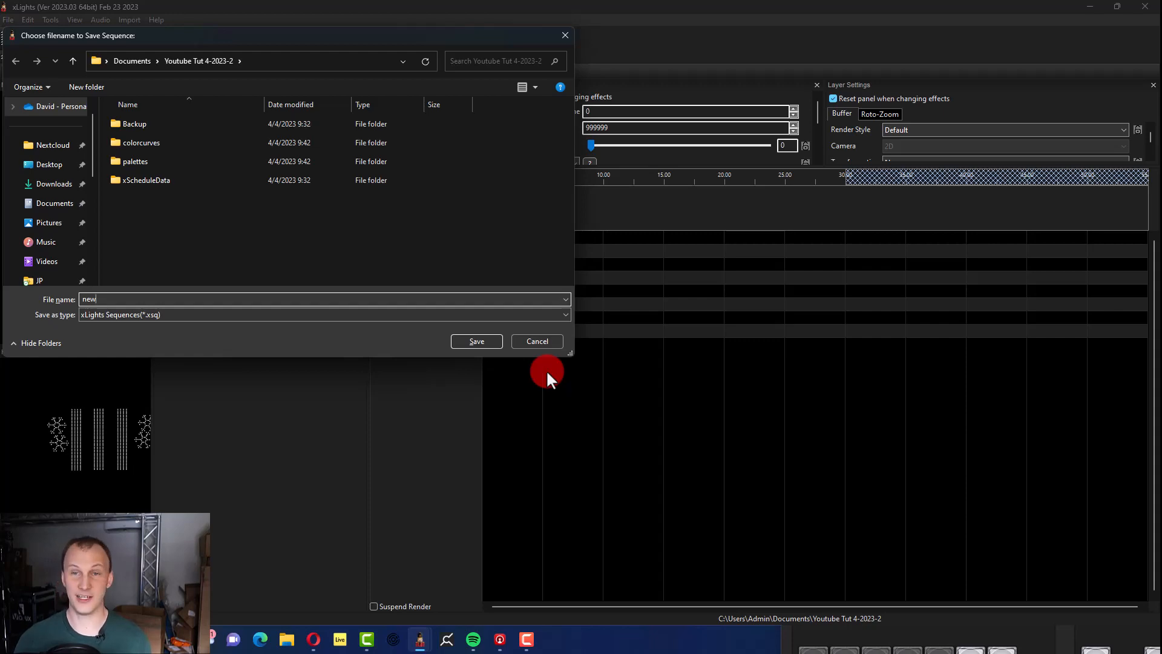
pyautogui.press('Return')
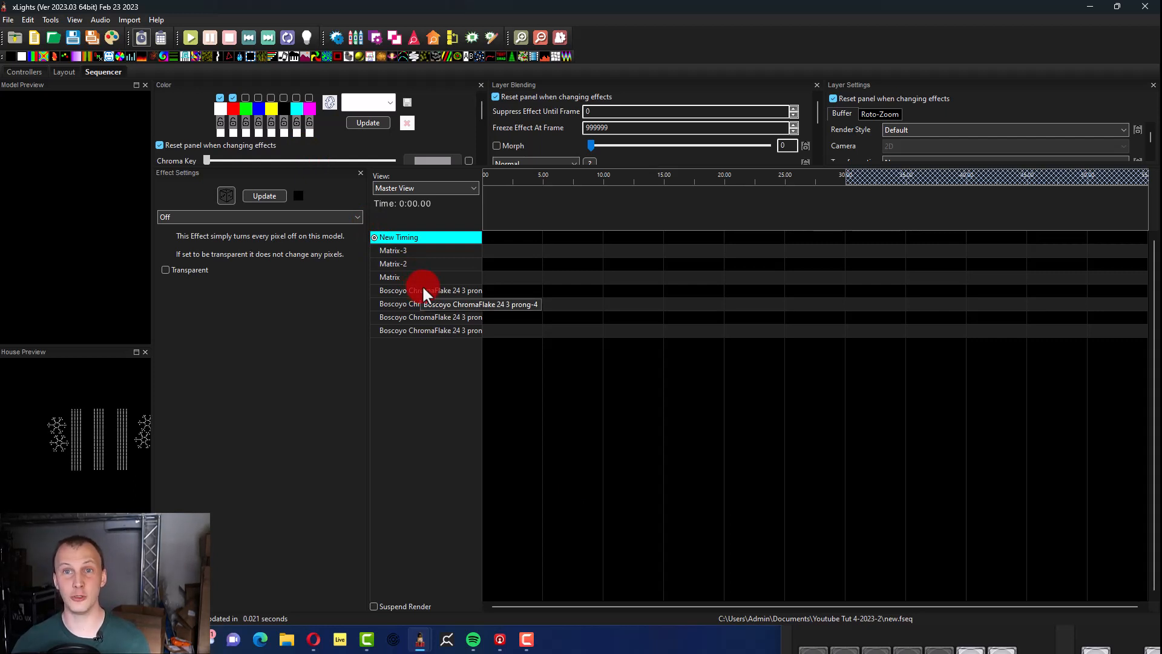
# - Select all seven models in the layout and create a group named All from them
pyautogui.click(63, 71)
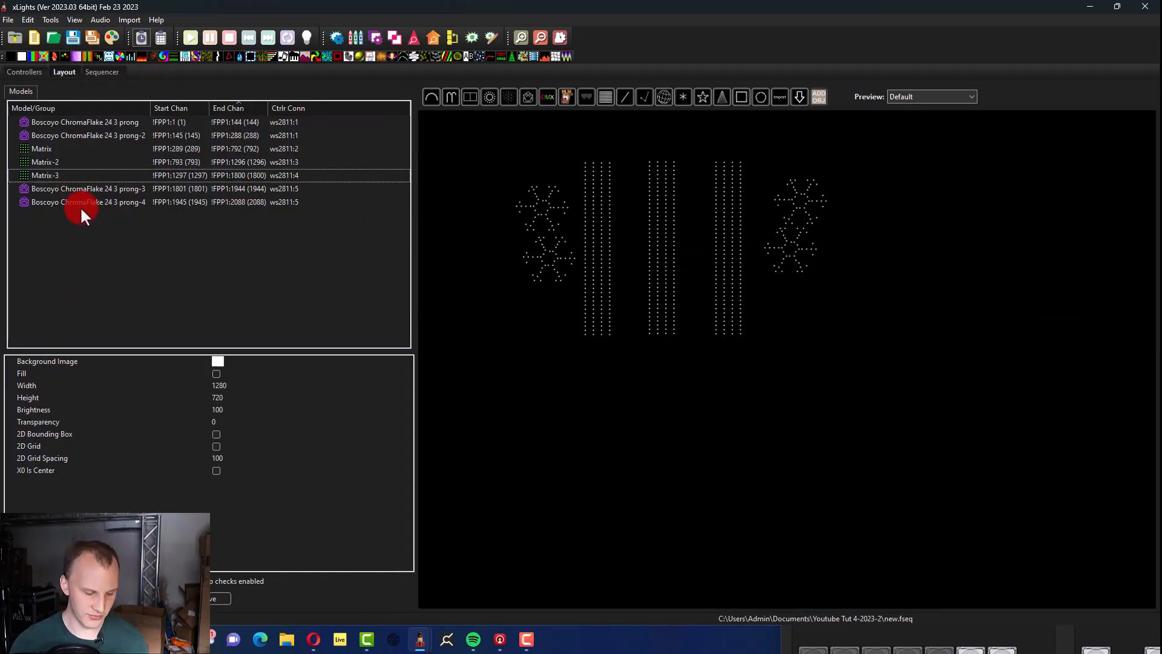
pyautogui.hotkey('ctrl', 'a')
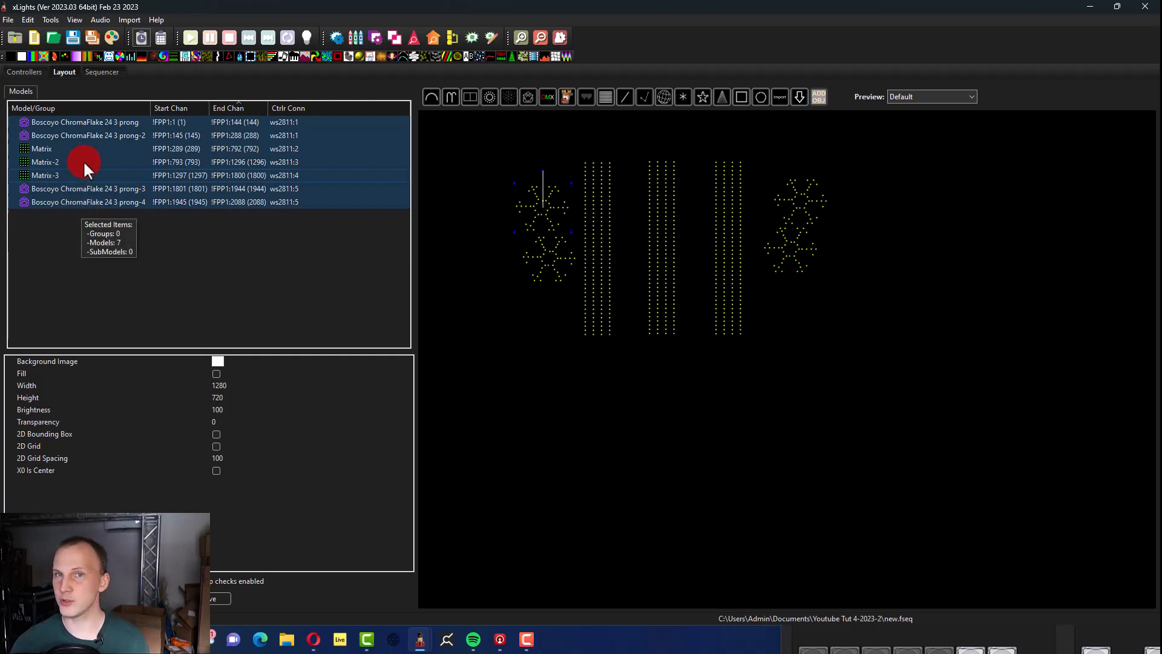
pyautogui.click(705, 376)
pyautogui.moveTo(938, 430); pyautogui.dragTo(508, 130)
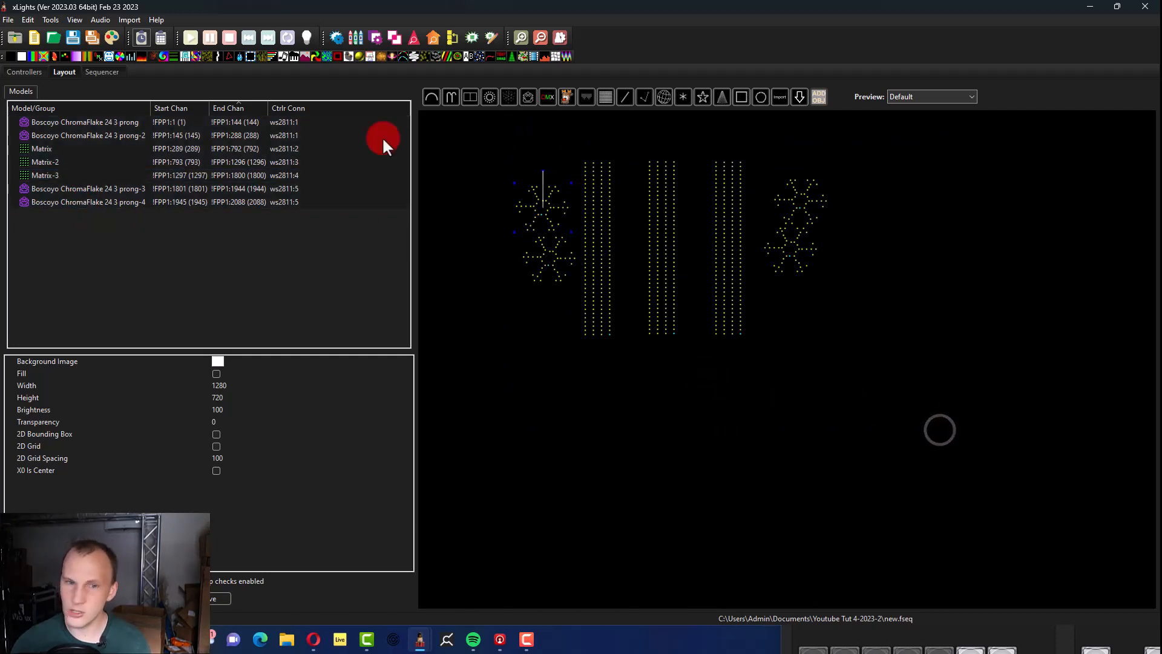
pyautogui.rightClick(228, 139)
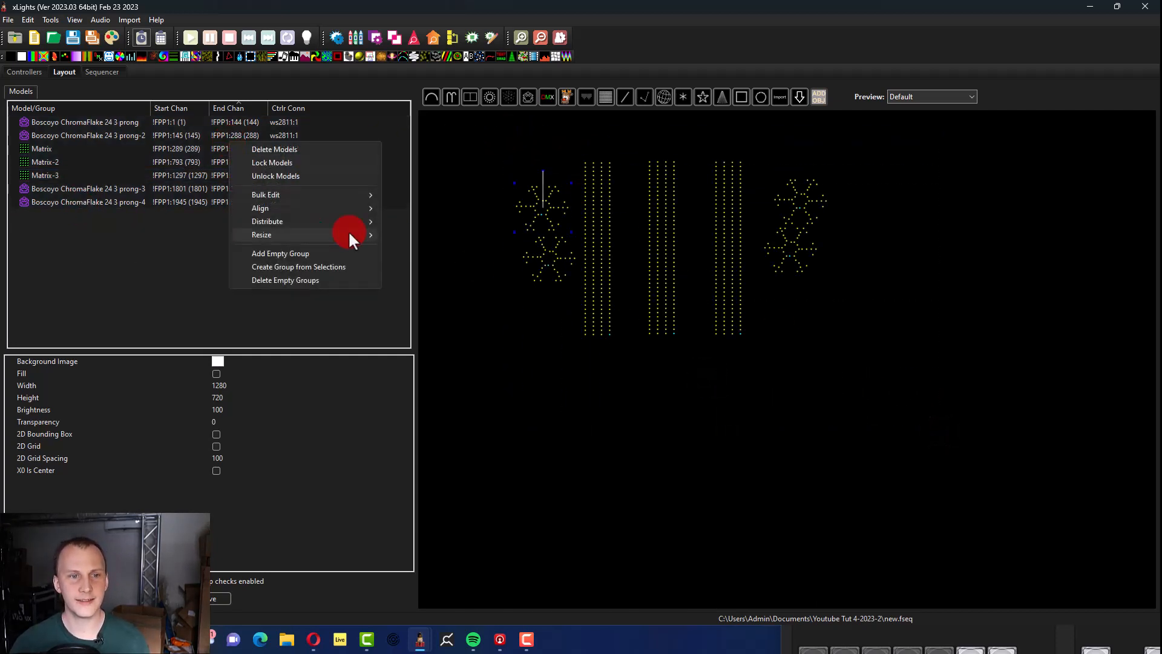
pyautogui.click(318, 267)
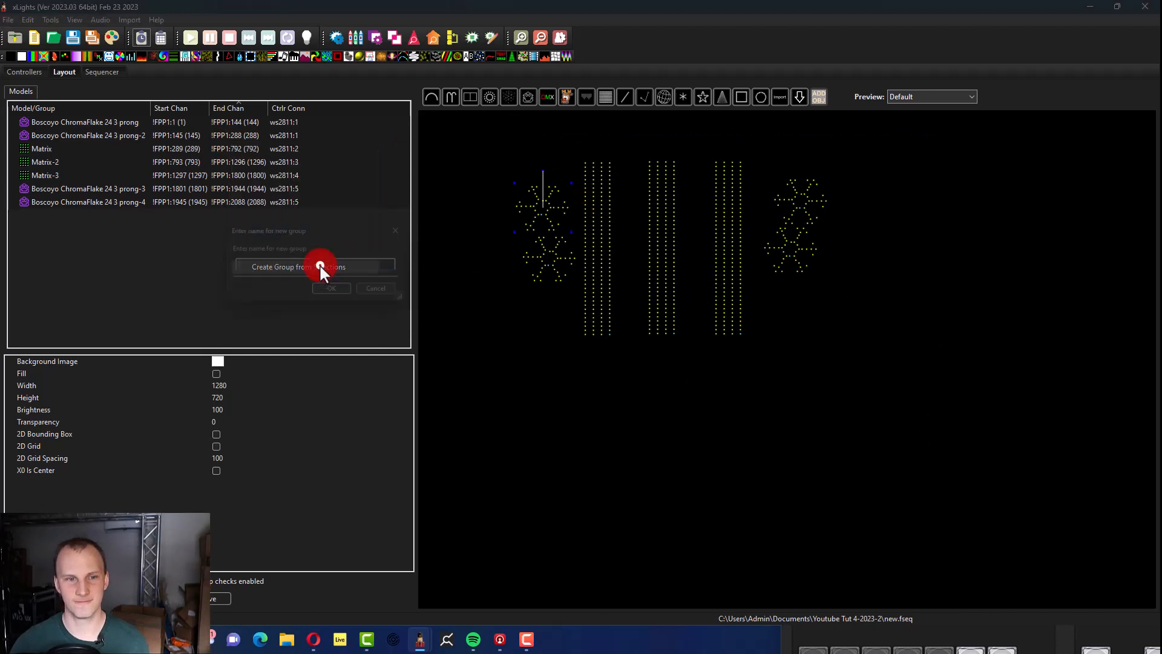
pyautogui.write('All')
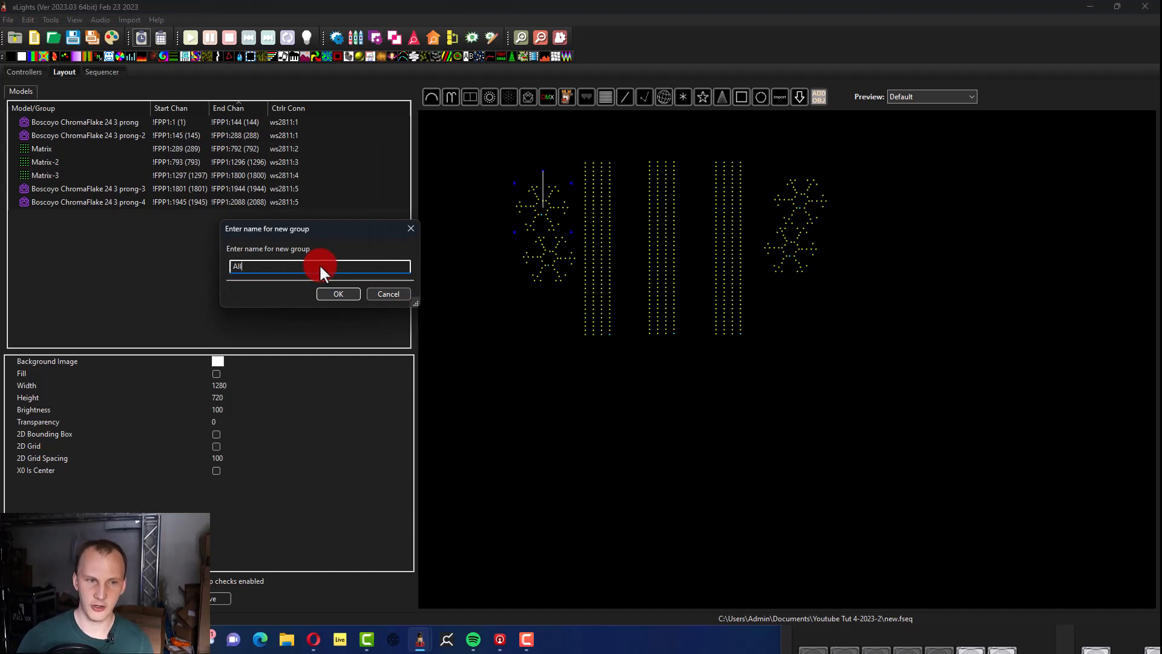
pyautogui.press('Return')
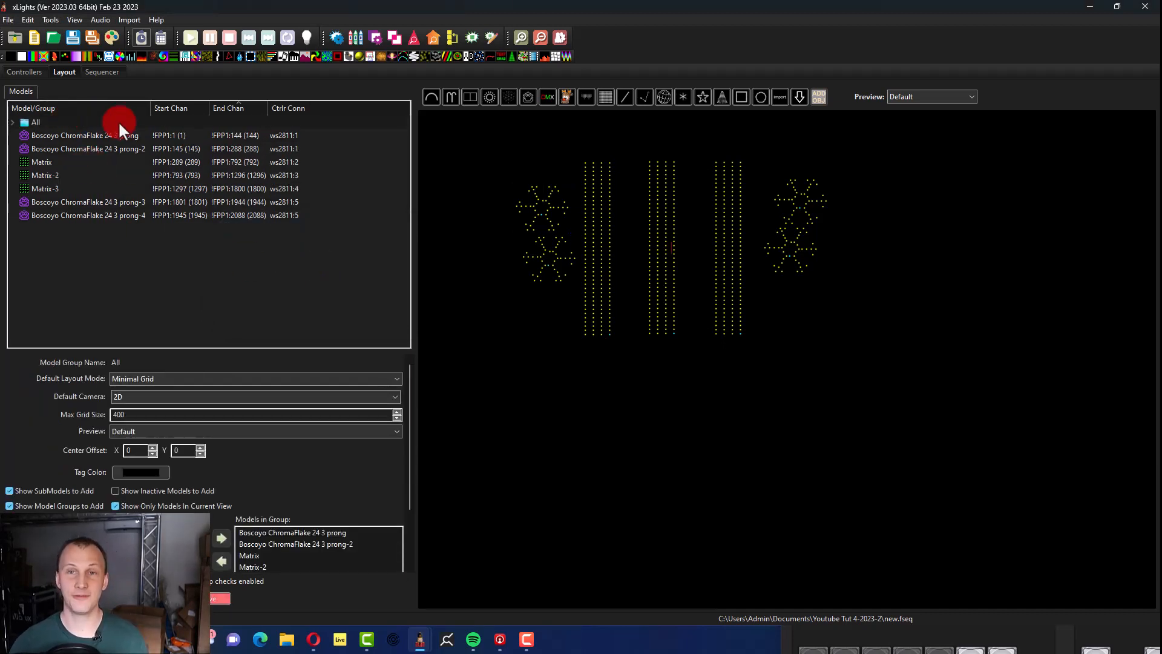
# - Add the All group to the sequence's Master View through the Display Elements editor
pyautogui.click(107, 71)
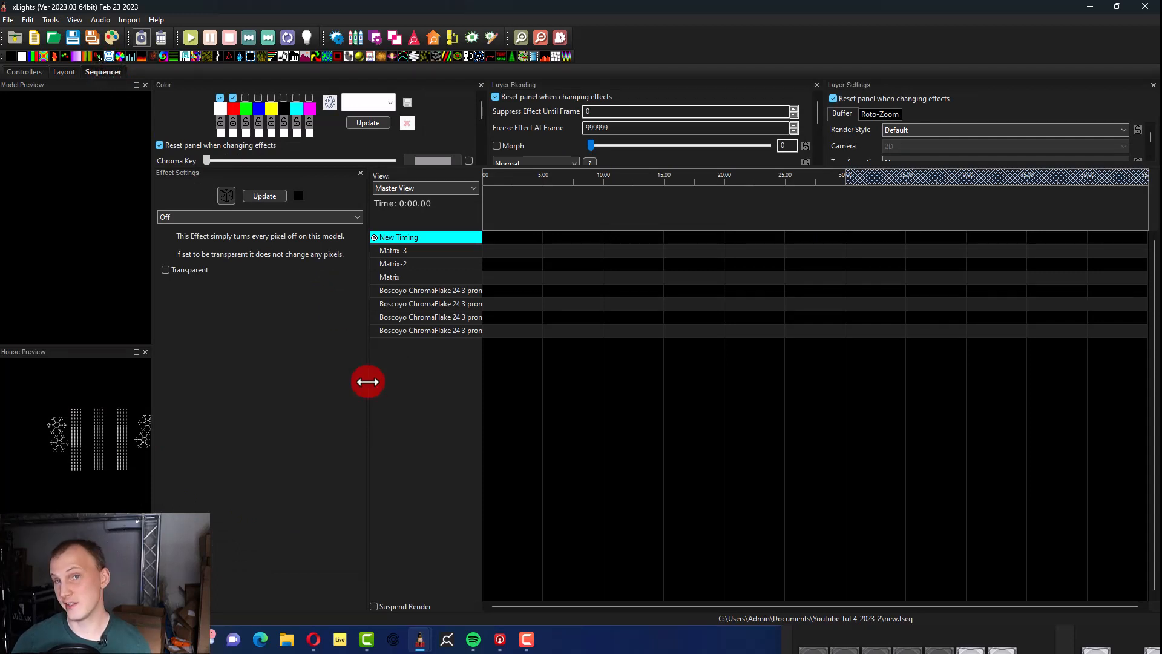
pyautogui.rightClick(424, 328)
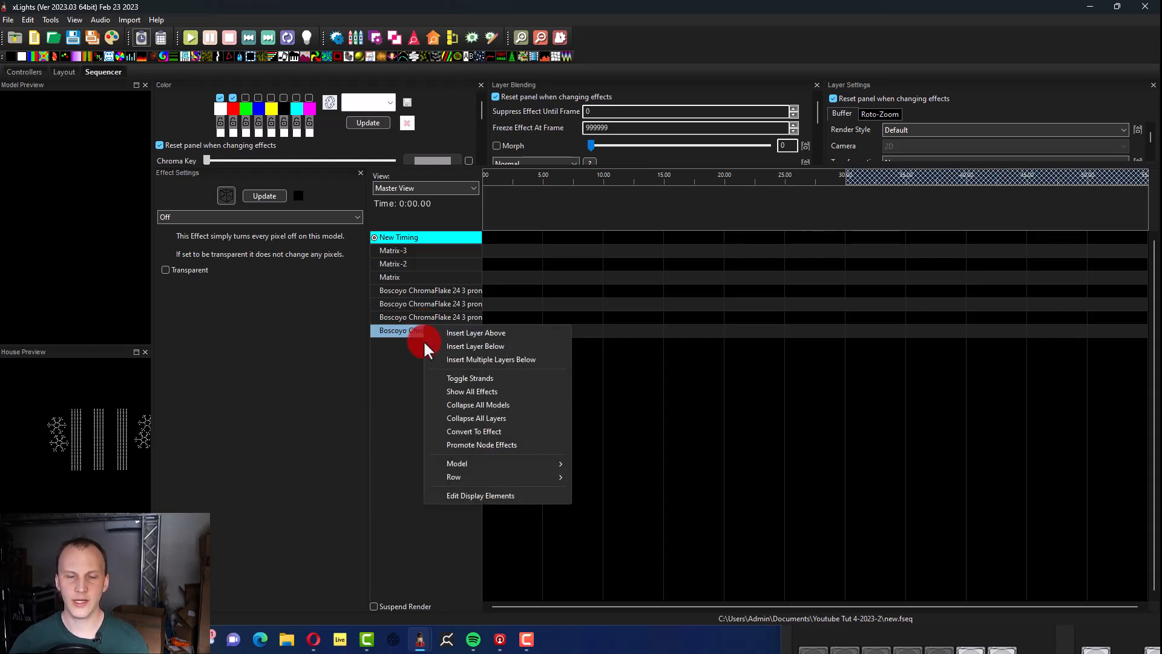
pyautogui.click(492, 467)
pyautogui.click(503, 496)
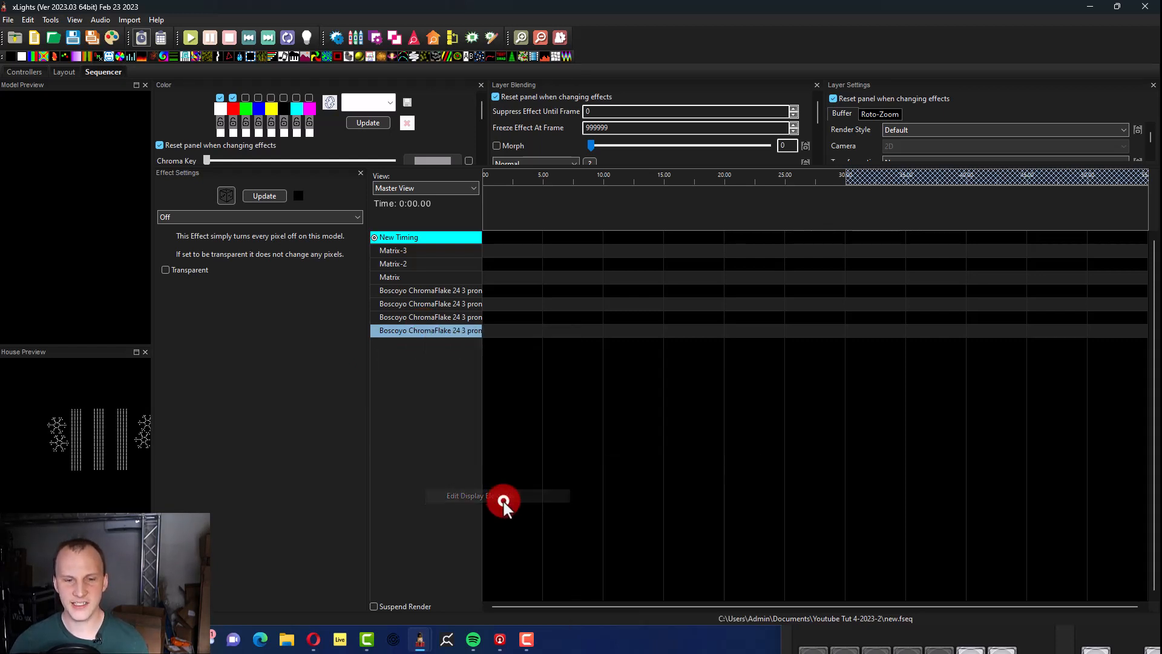
pyautogui.click(49, 85)
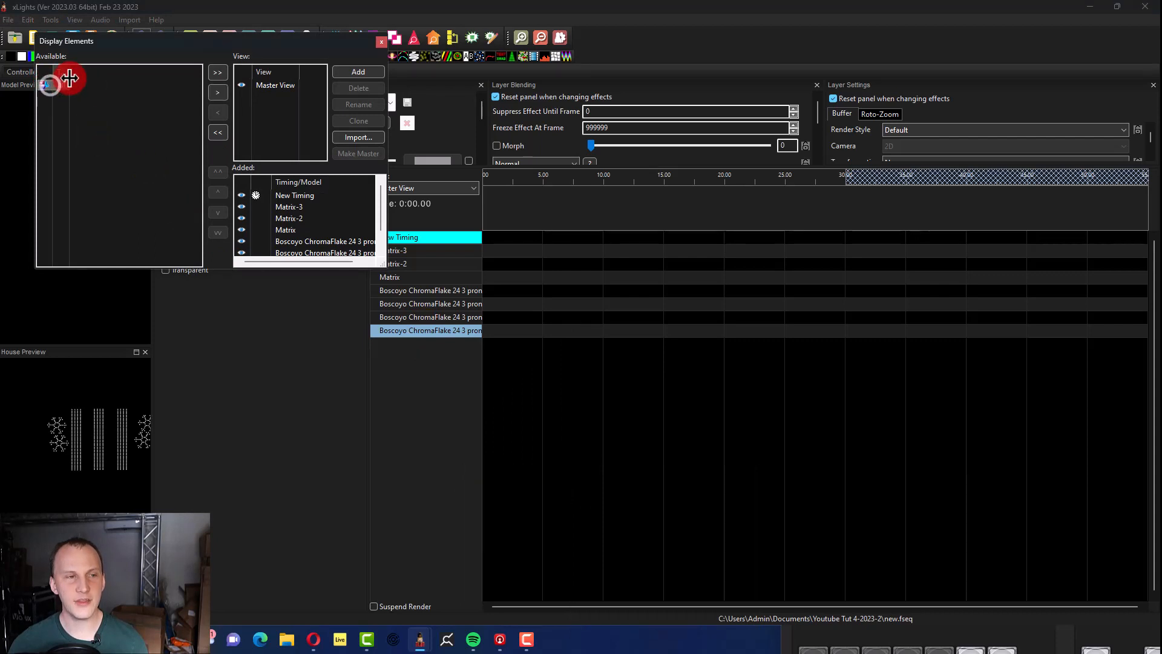
pyautogui.moveTo(70, 71); pyautogui.dragTo(135, 75)
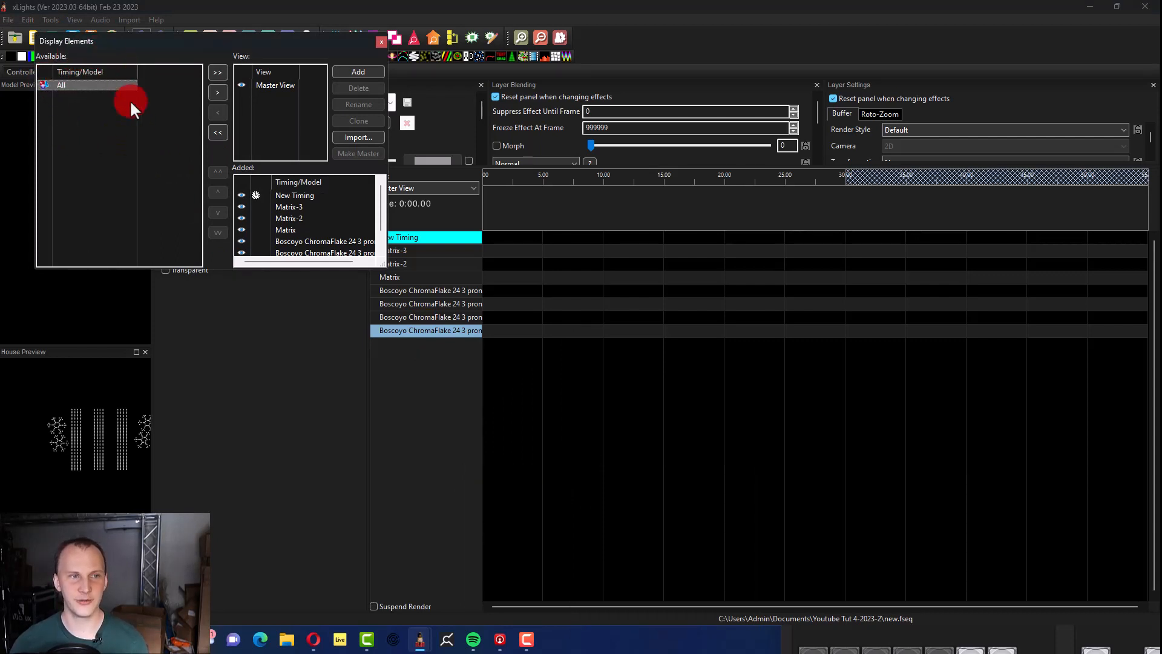
pyautogui.click(210, 93)
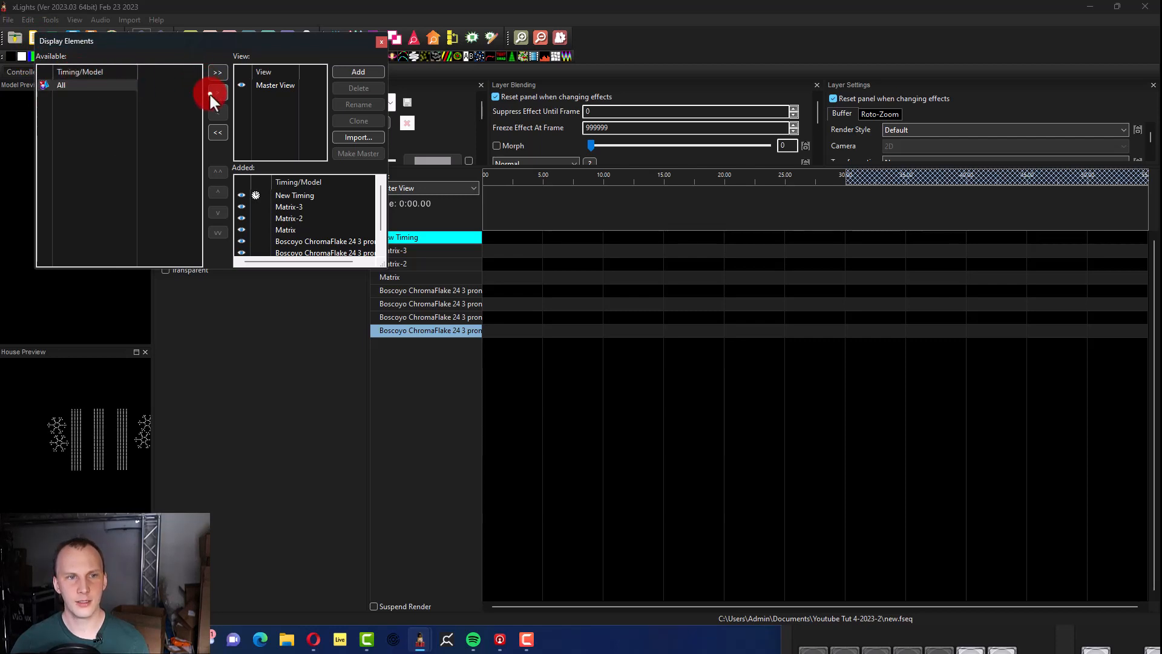
pyautogui.click(270, 220)
pyautogui.click(312, 236)
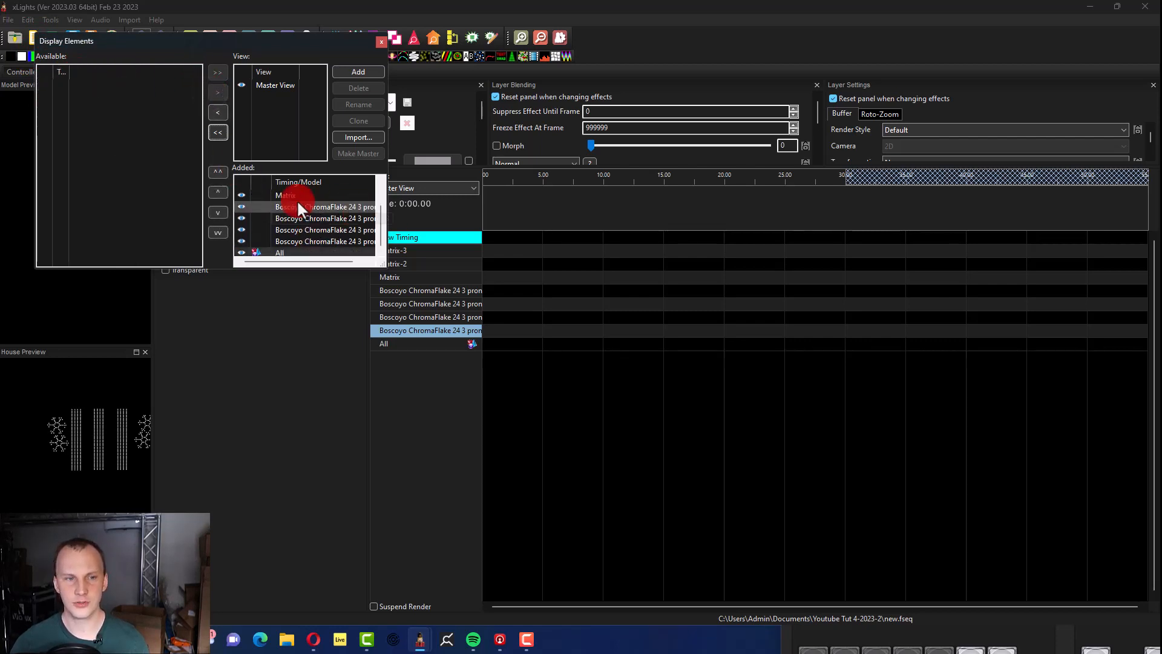
pyautogui.click(382, 41)
# - Place a Bars effect in white, red, green and blue on the All group's row, running from 0 to about 15 seconds
pyautogui.click(405, 345)
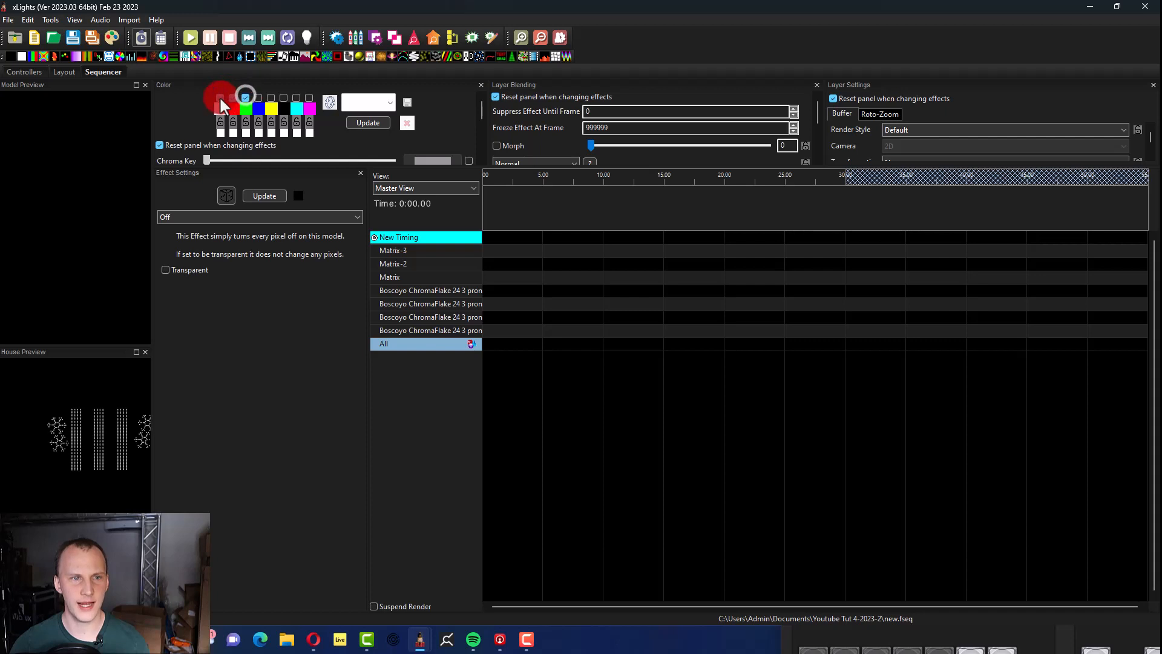
pyautogui.click(258, 97)
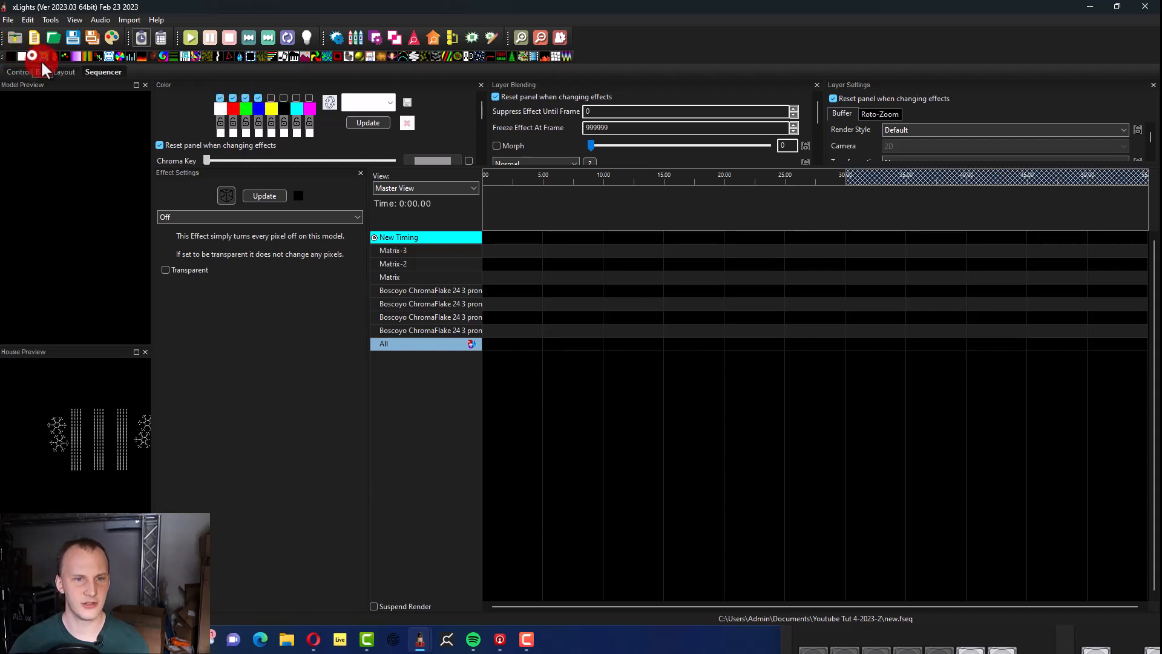
pyautogui.moveTo(42, 60); pyautogui.dragTo(664, 352)
pyautogui.click(573, 344)
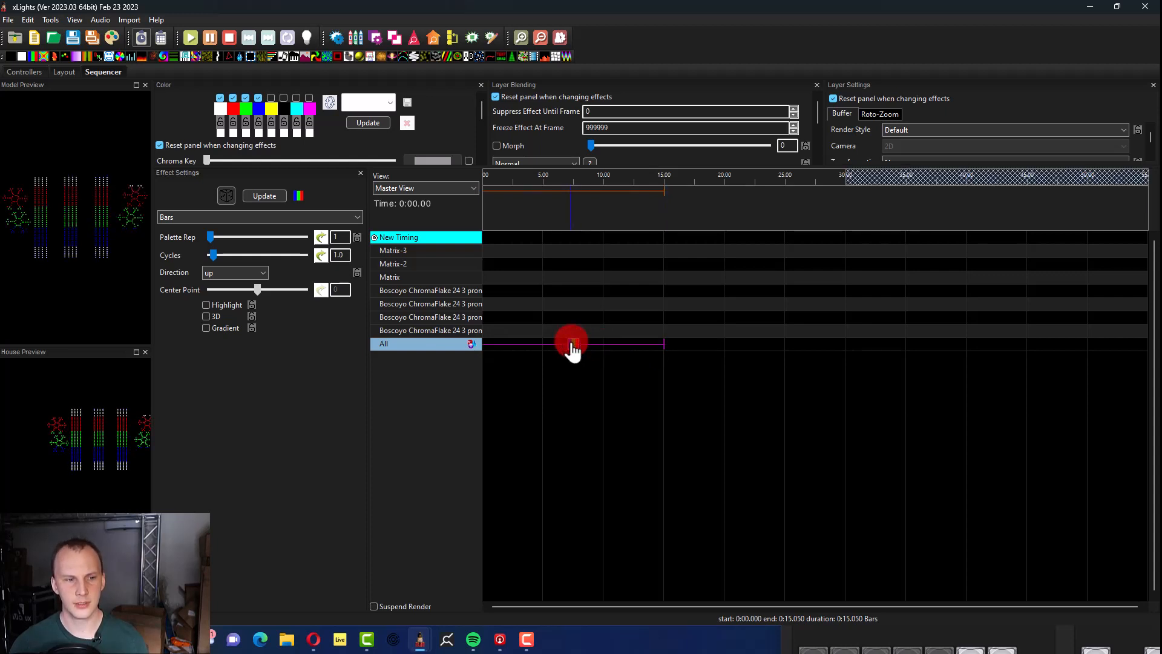
pyautogui.click(667, 344)
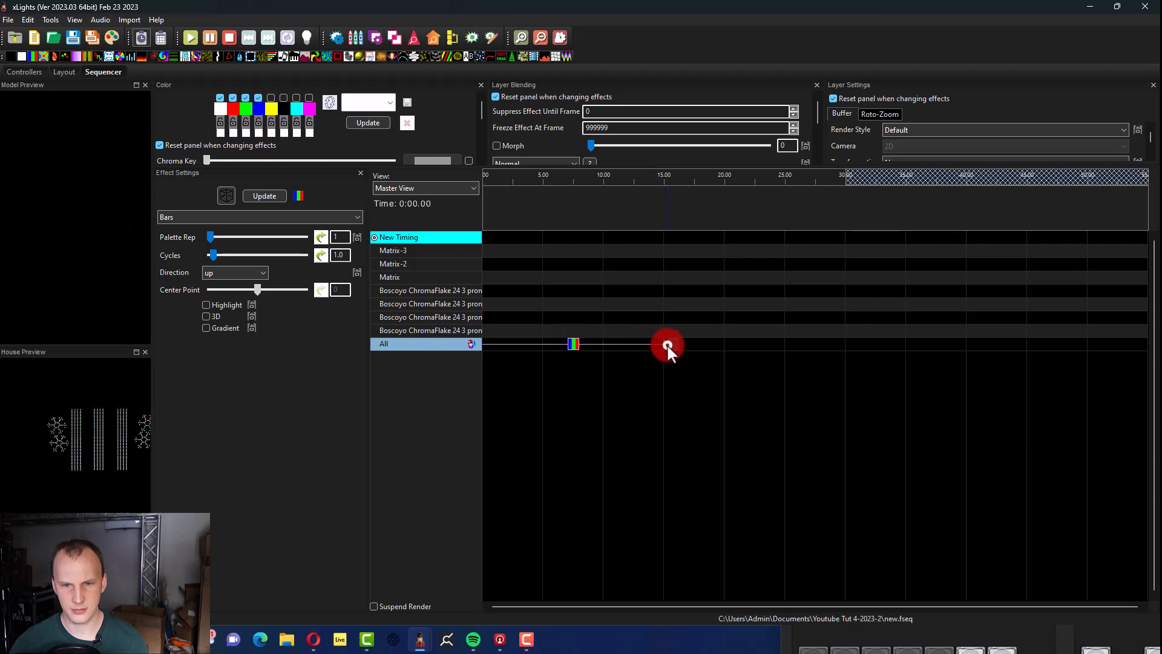
# - Paste a copy of the Bars effect on the All row from about 15 to 30 seconds, set its direction to Left, and save
pyautogui.hotkey('ctrl', 'v')
pyautogui.moveTo(749, 344); pyautogui.dragTo(747, 344)
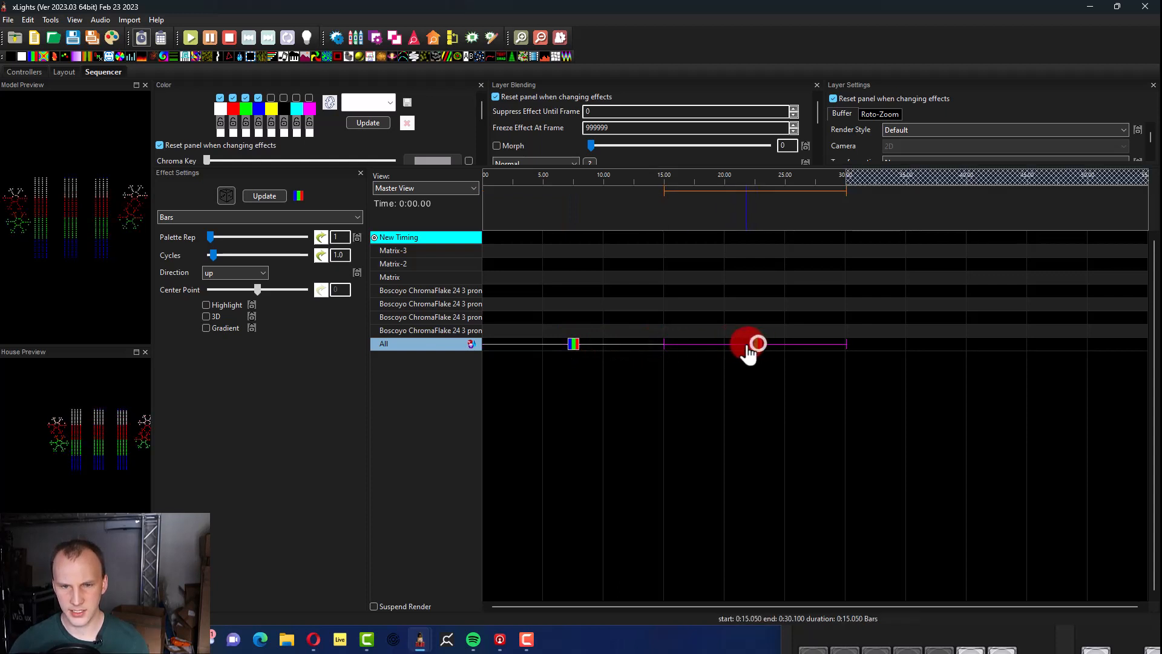
pyautogui.click(228, 274)
pyautogui.click(232, 321)
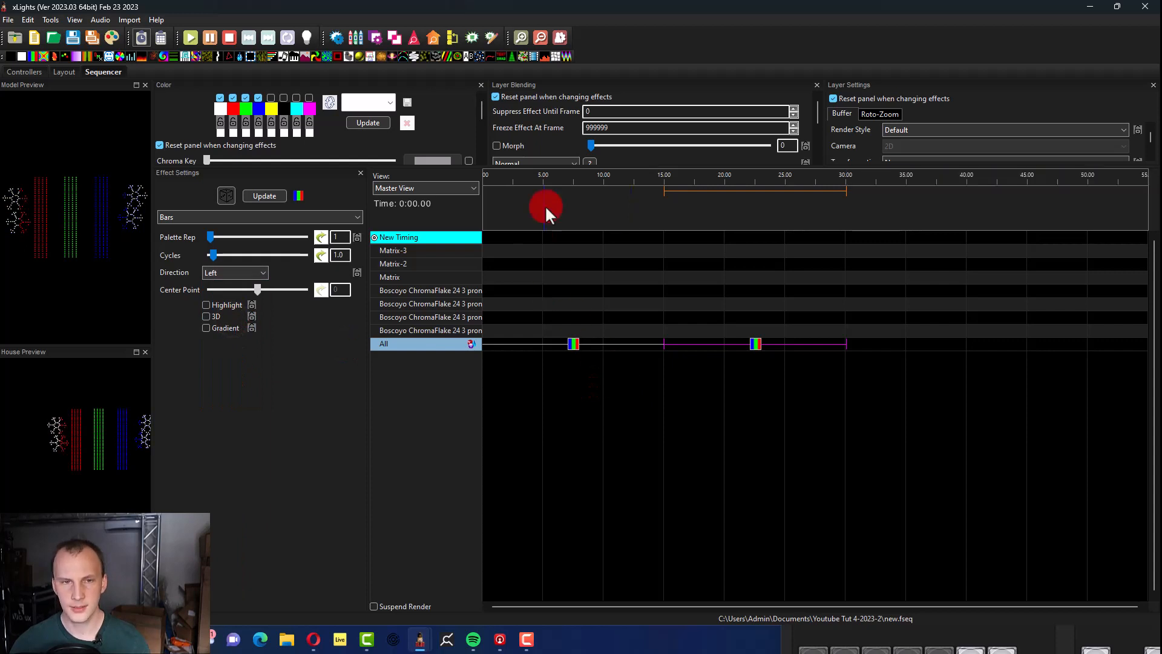
pyautogui.hotkey('ctrl', 's')
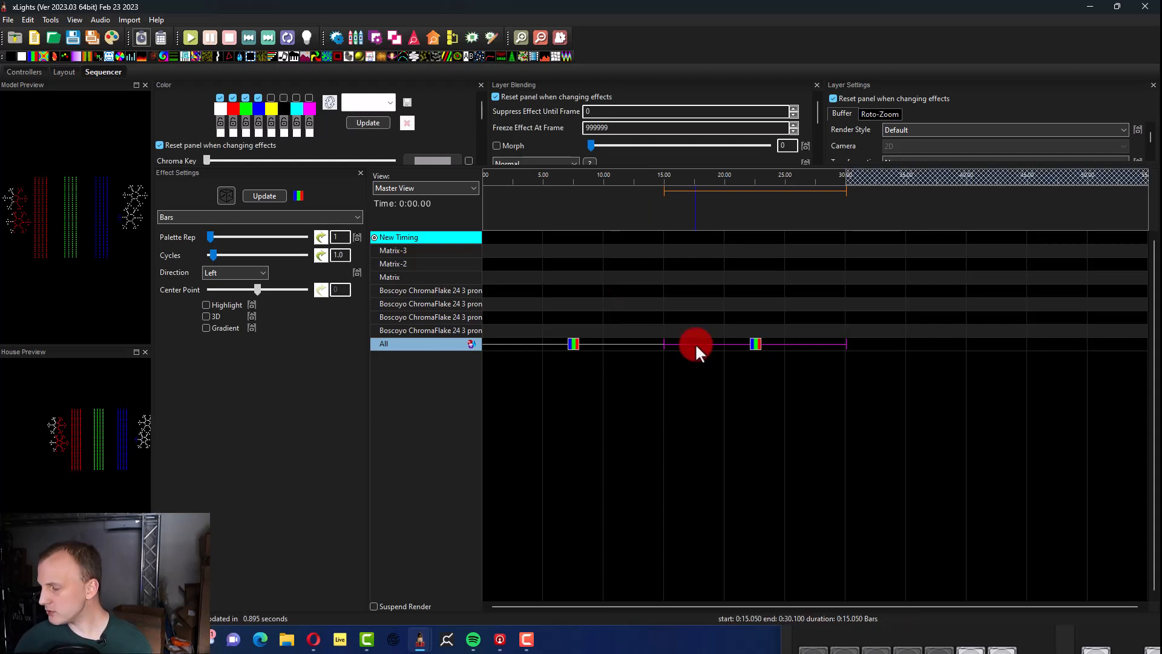
# - Turn on output to the lights and test the sequence at about 2.5 seconds and about 22.85 seconds
pyautogui.click(305, 37)
pyautogui.click(511, 175)
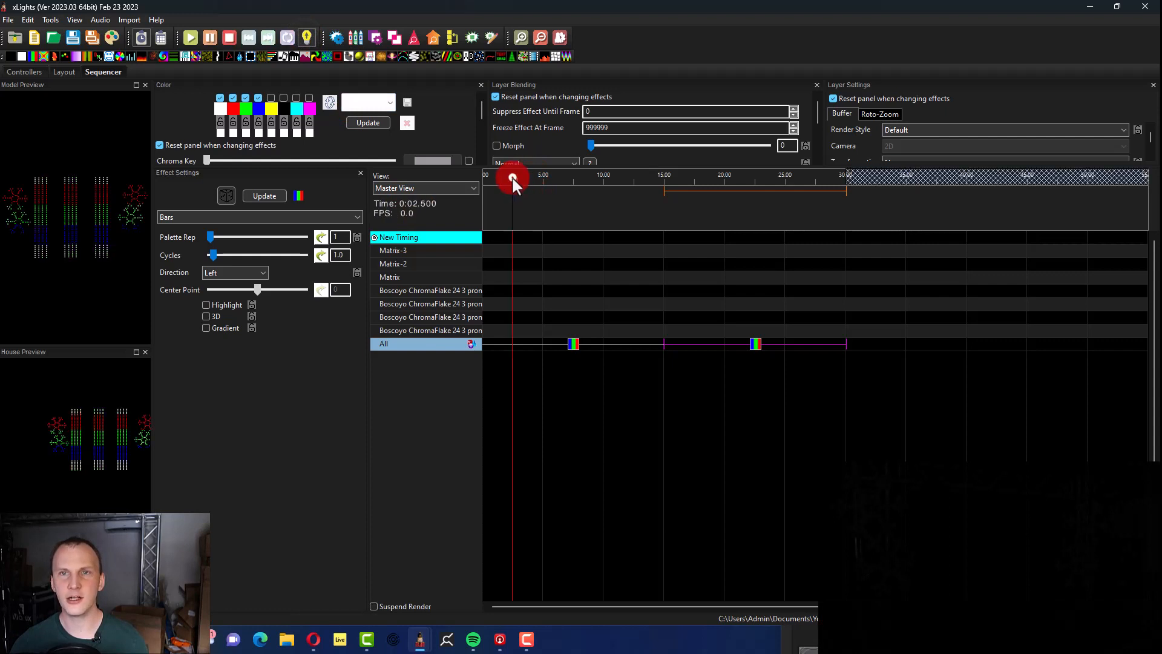
pyautogui.click(759, 169)
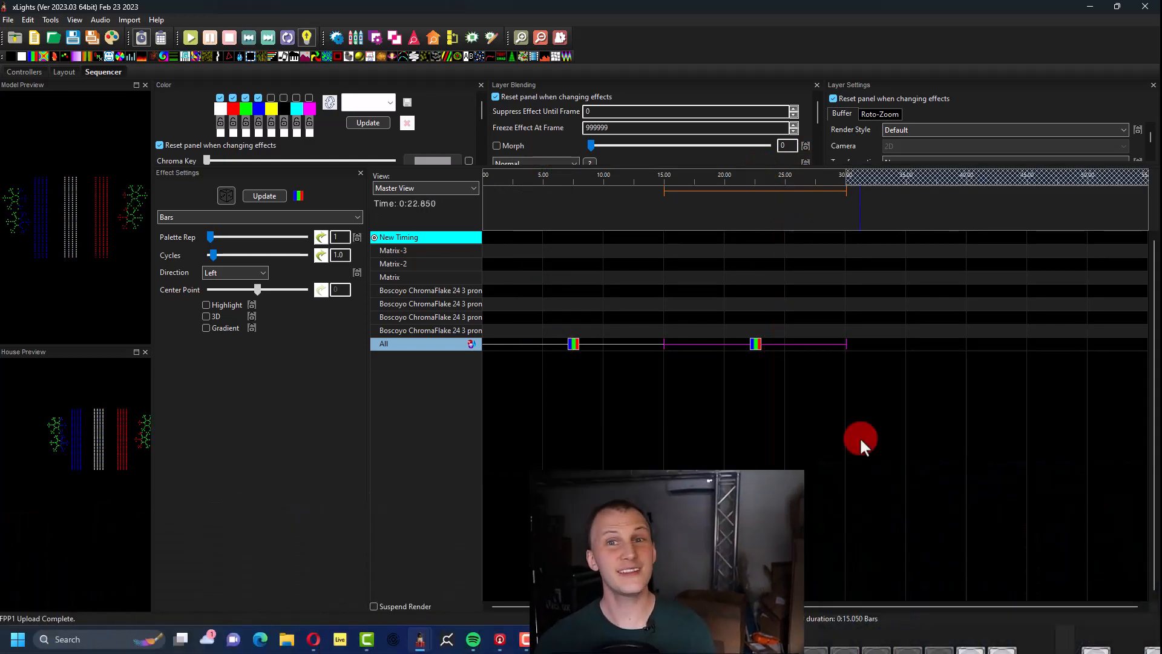
pyautogui.click(336, 38)
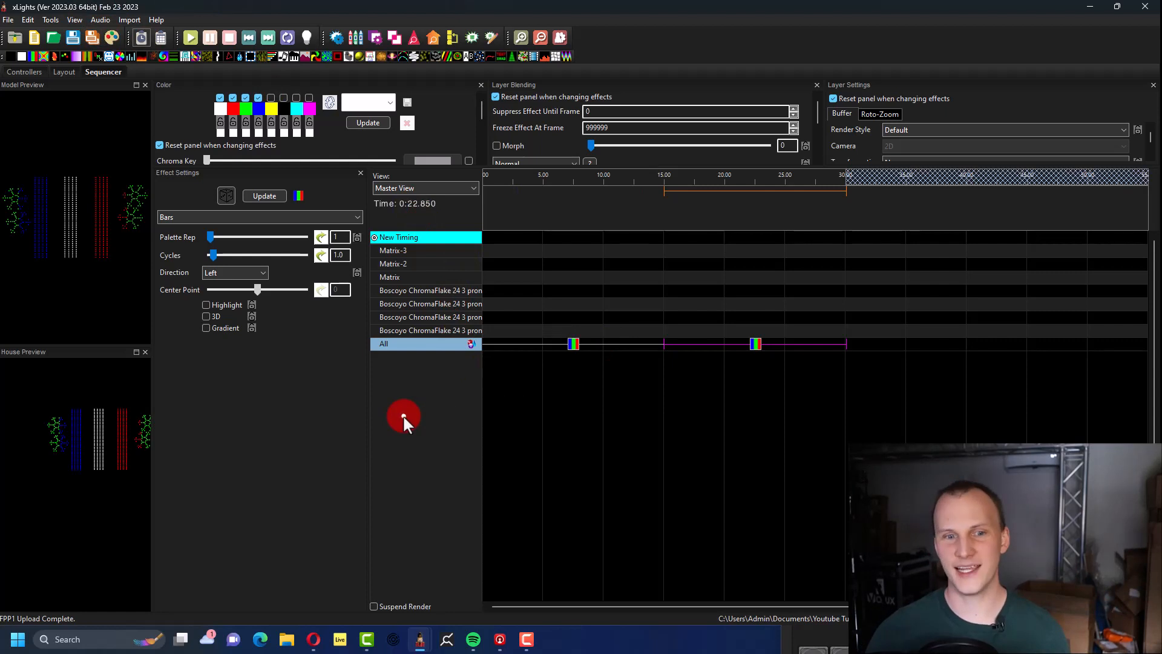
# - Save the sequence and open FPP Connect, dismissing the FPP version notice
pyautogui.hotkey('ctrl', 's')
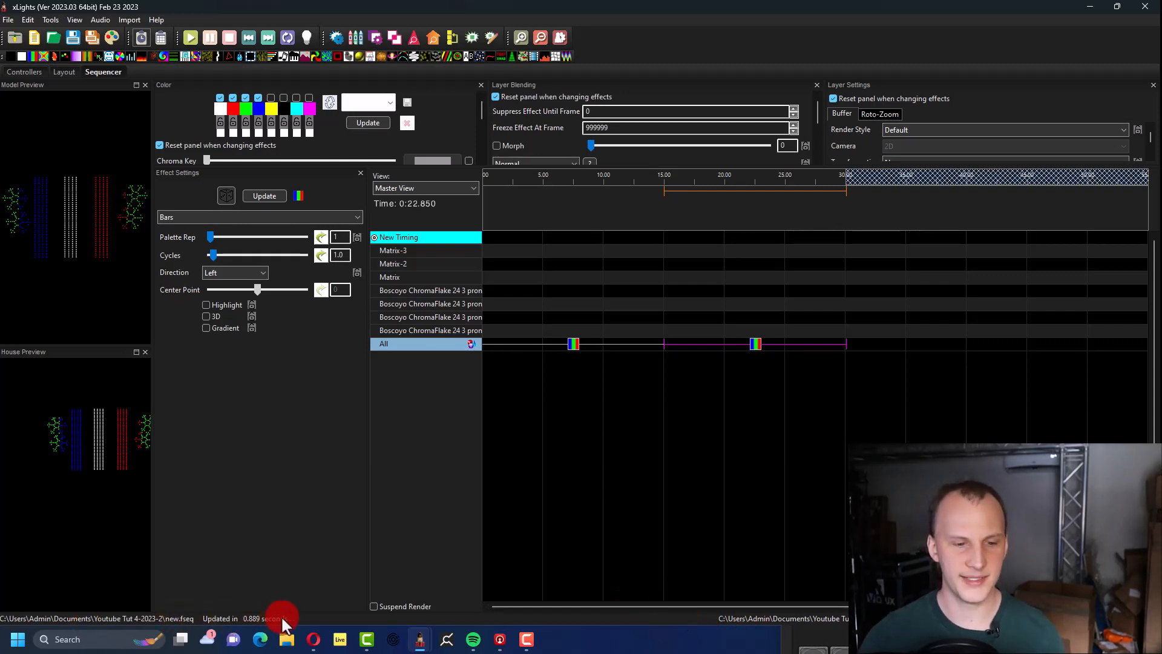
pyautogui.click(50, 20)
pyautogui.click(99, 120)
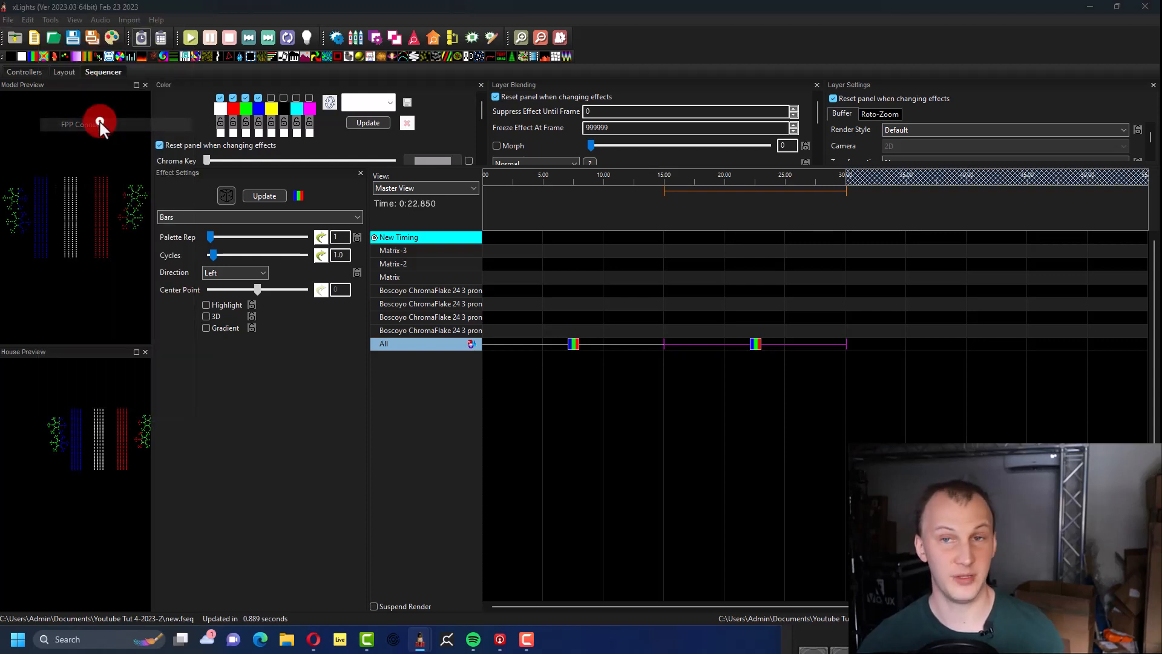
pyautogui.click(567, 264)
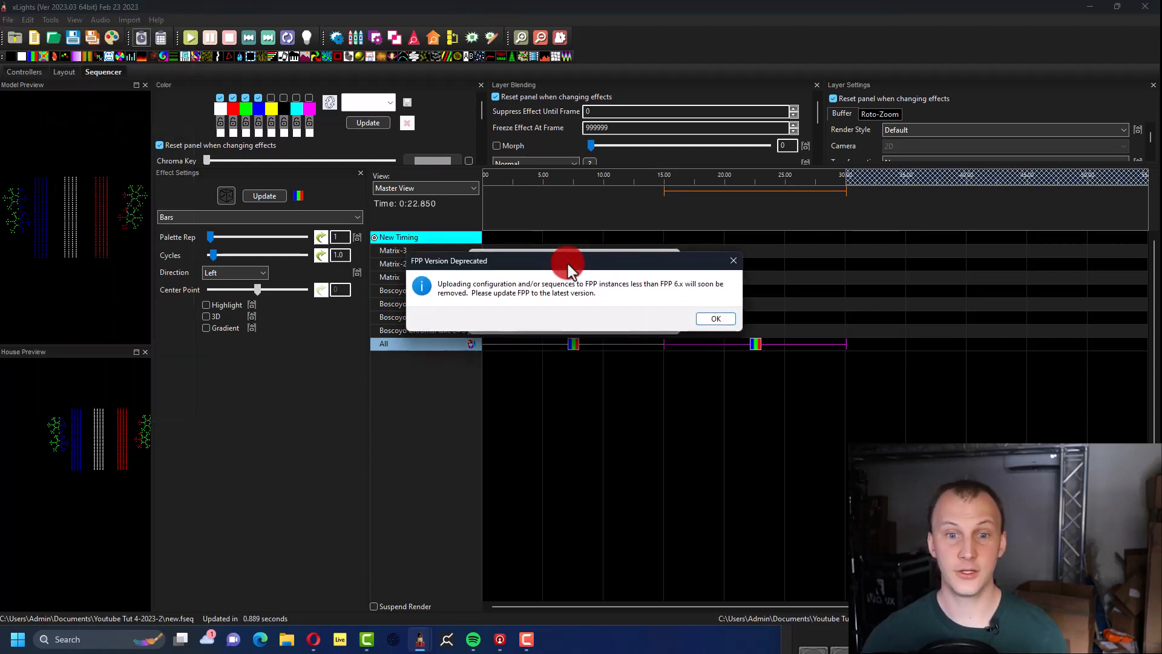
pyautogui.click(716, 324)
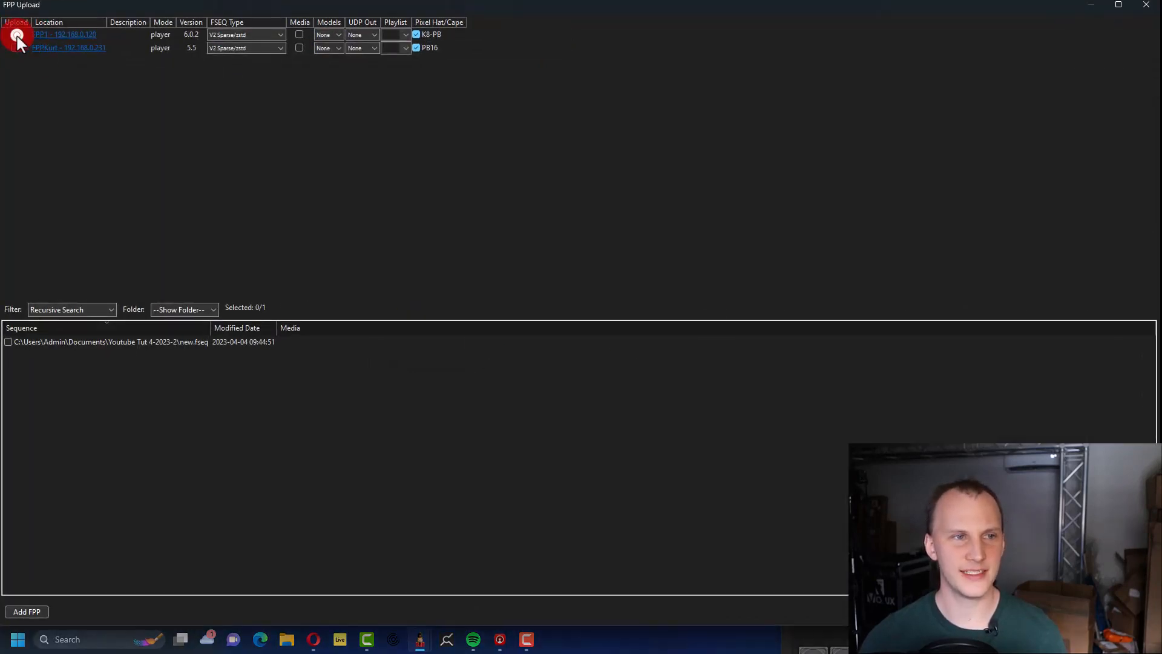
# - Select FPP1 (K8-PB) as the upload target and upload new.fseq from the show folder to it
pyautogui.click(16, 35)
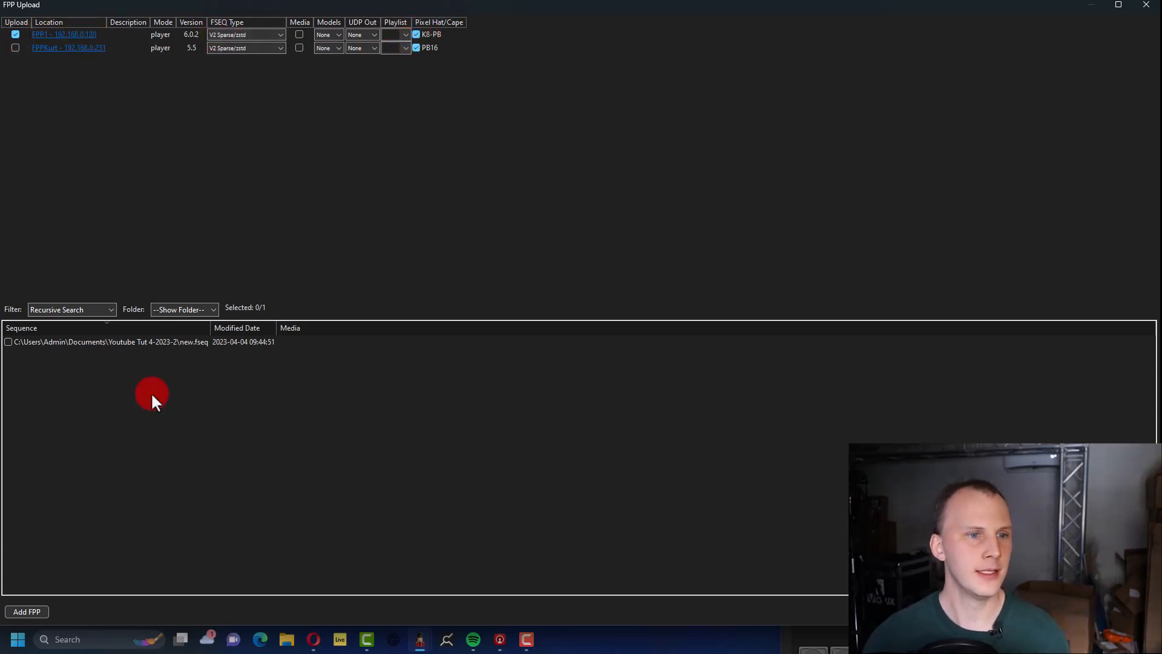
pyautogui.click(9, 341)
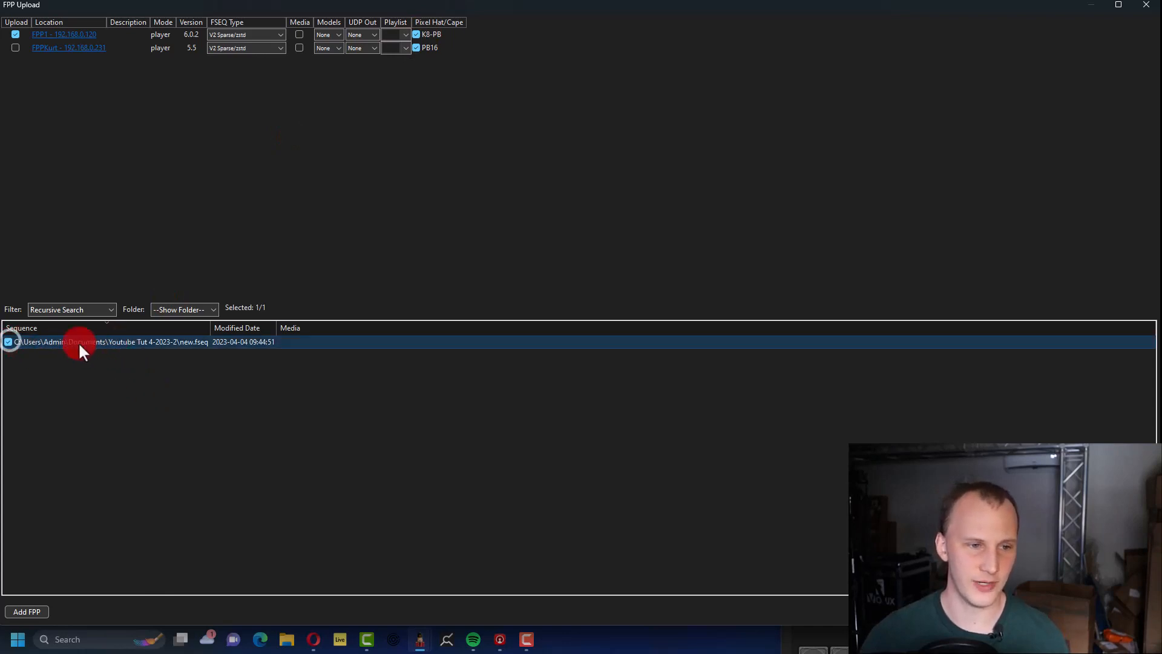
pyautogui.click(184, 310)
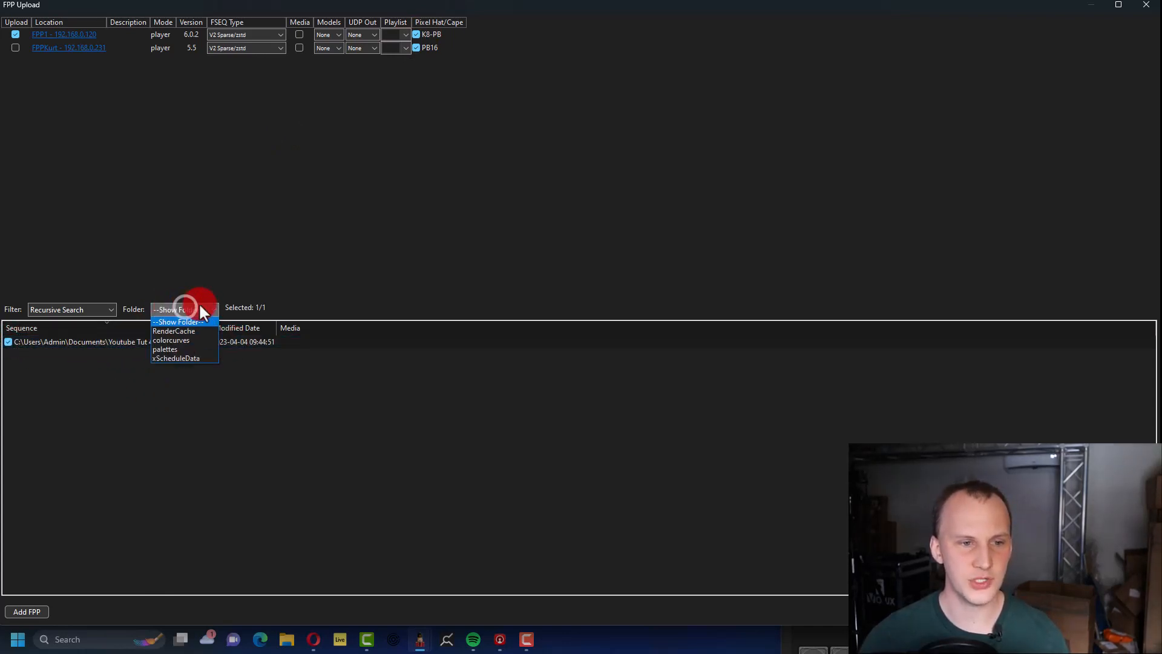
pyautogui.click(199, 307)
pyautogui.click(173, 276)
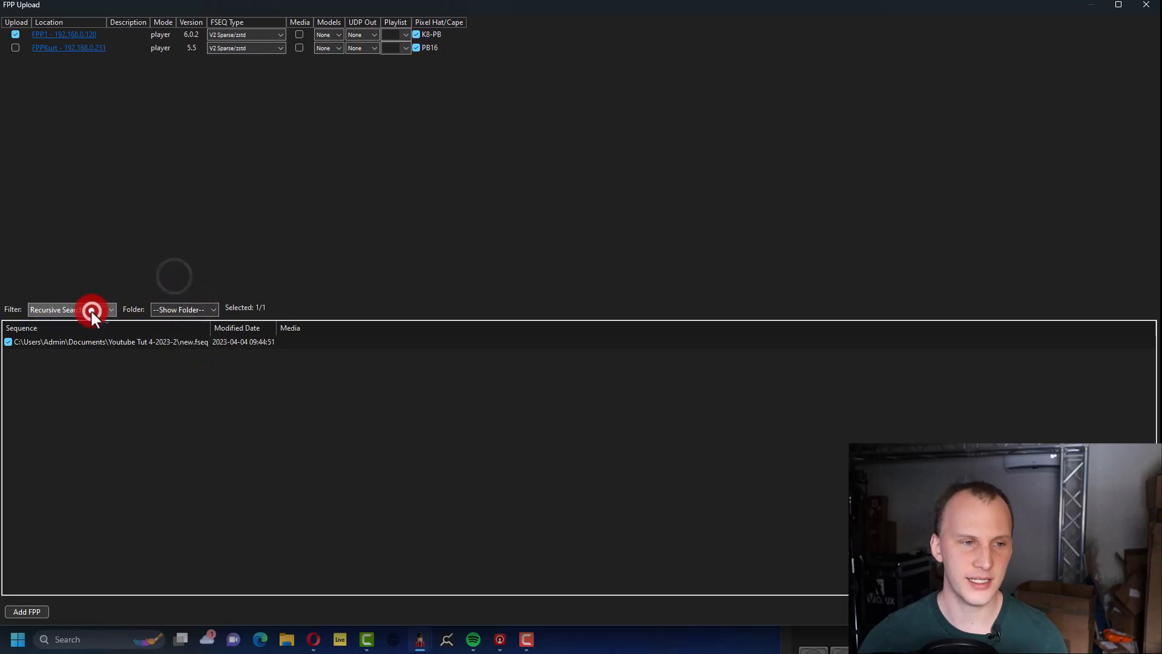
pyautogui.click(169, 311)
pyautogui.click(224, 260)
pyautogui.click(208, 277)
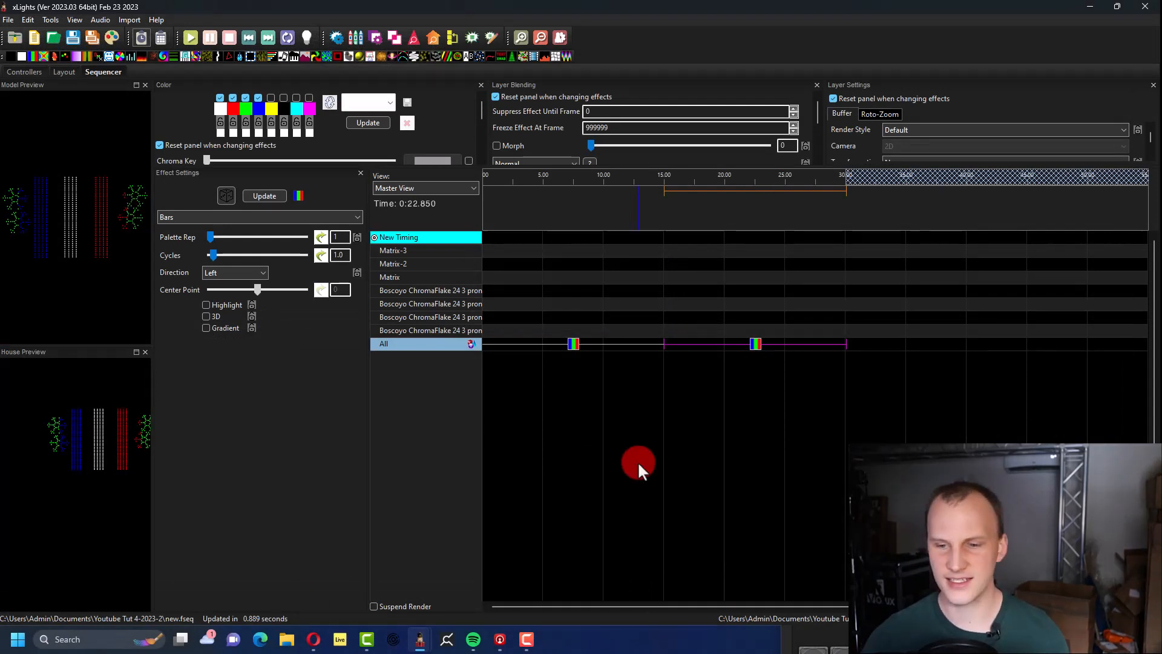
# - Return to the controller setup containing FPP1 and save it
pyautogui.click(29, 72)
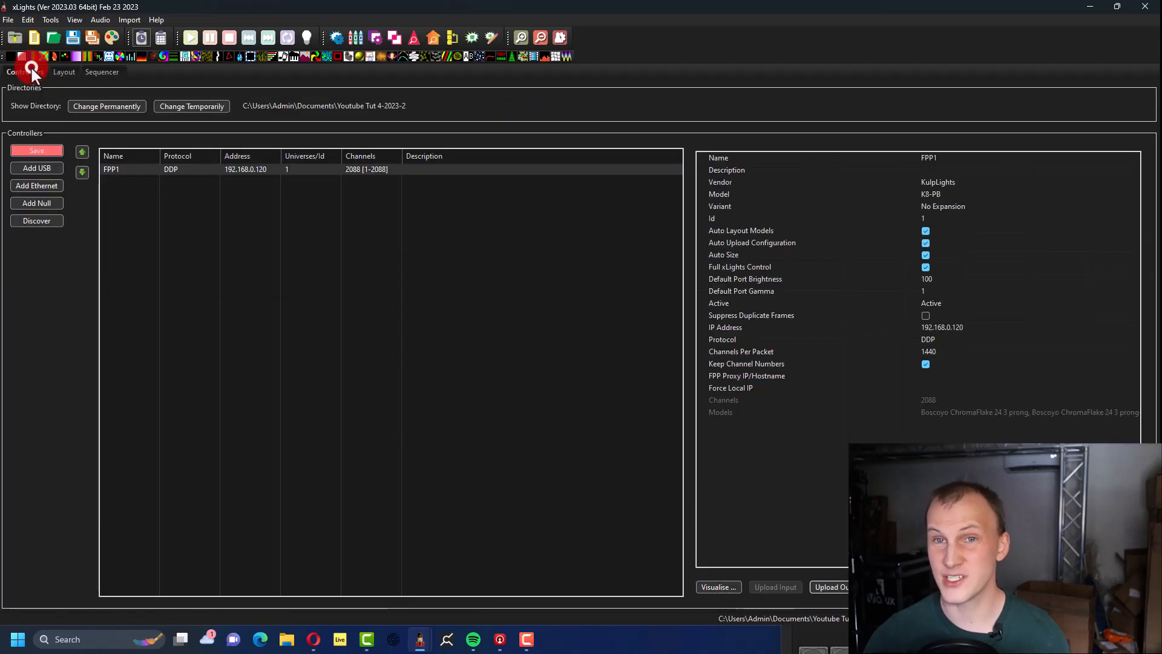
pyautogui.click(544, 146)
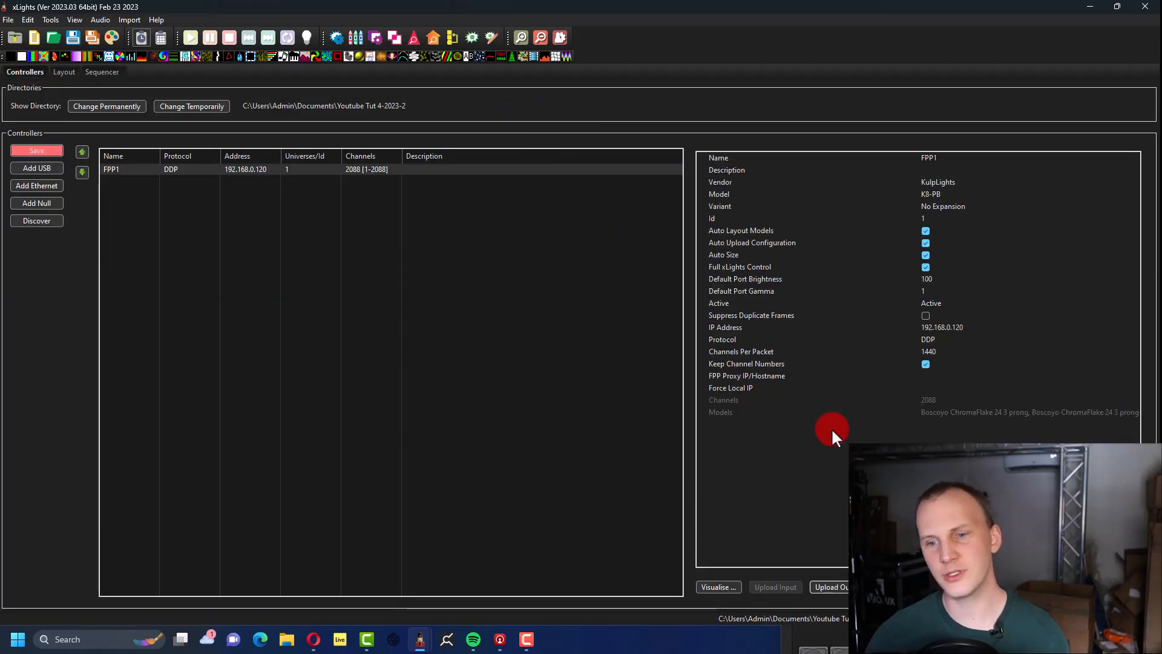
pyautogui.click(36, 150)
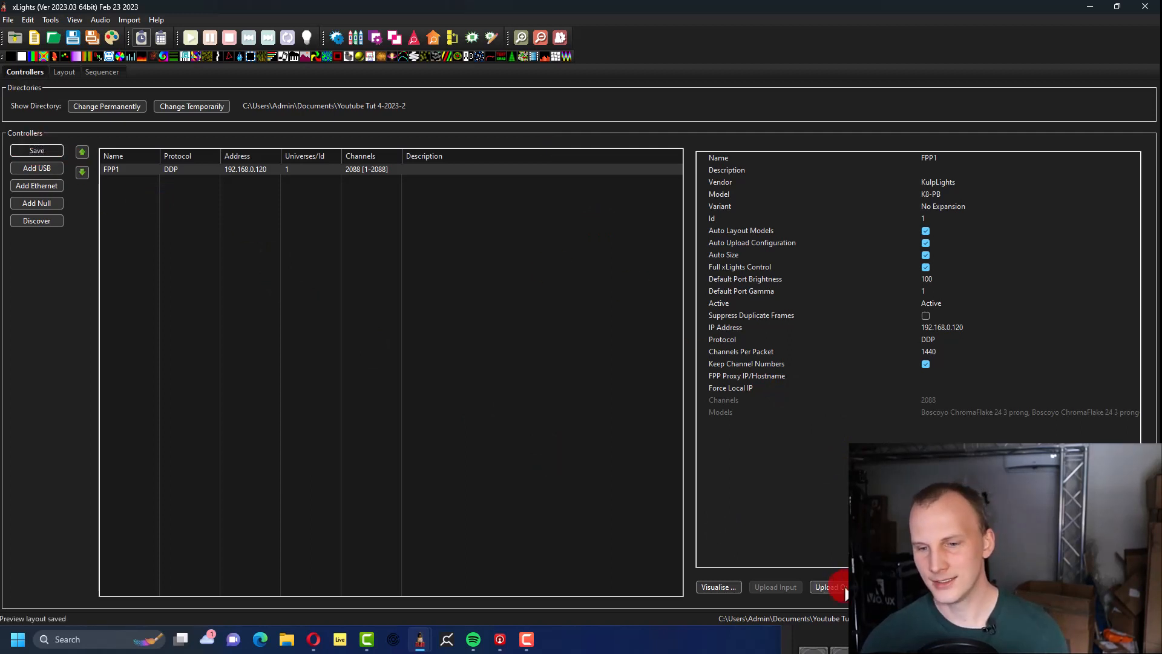
# - Switch to FPP1's status page in the browser and play new.fseq with repeat enabled
pyautogui.hotkey('alt', 'Tab')
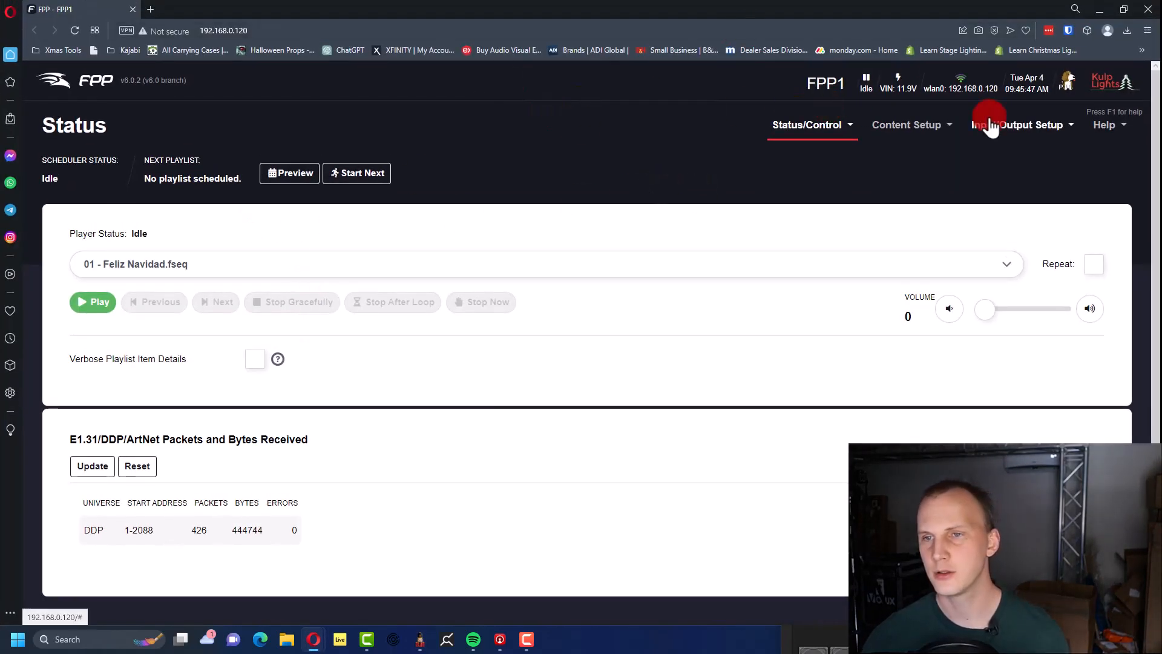
pyautogui.click(721, 264)
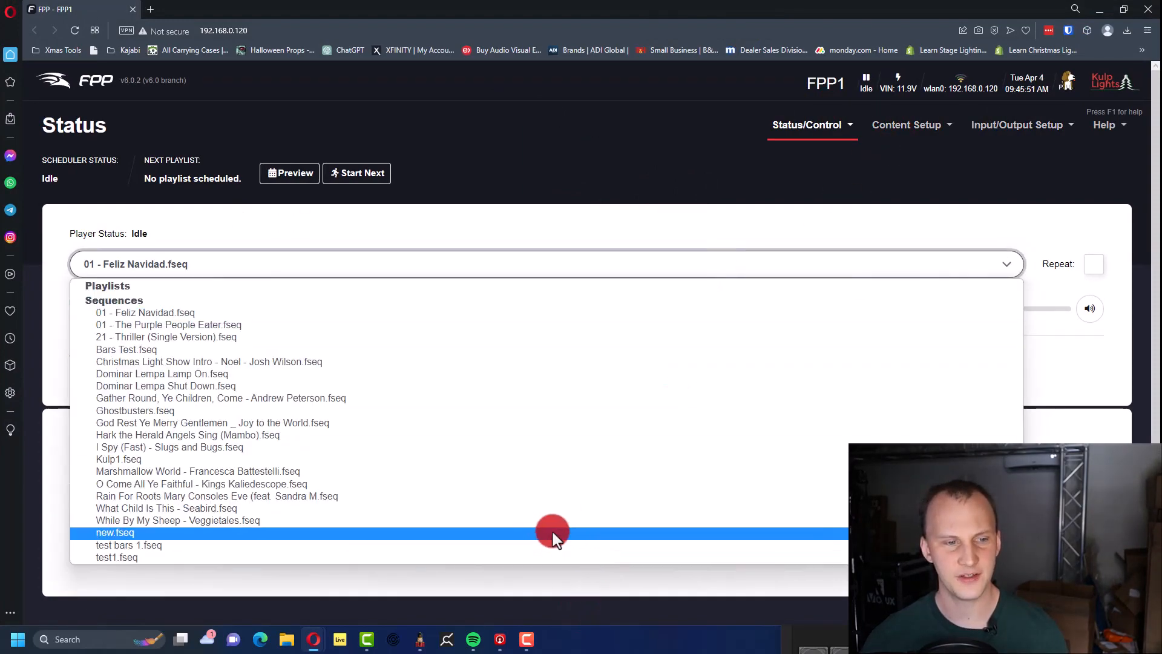
pyautogui.click(553, 532)
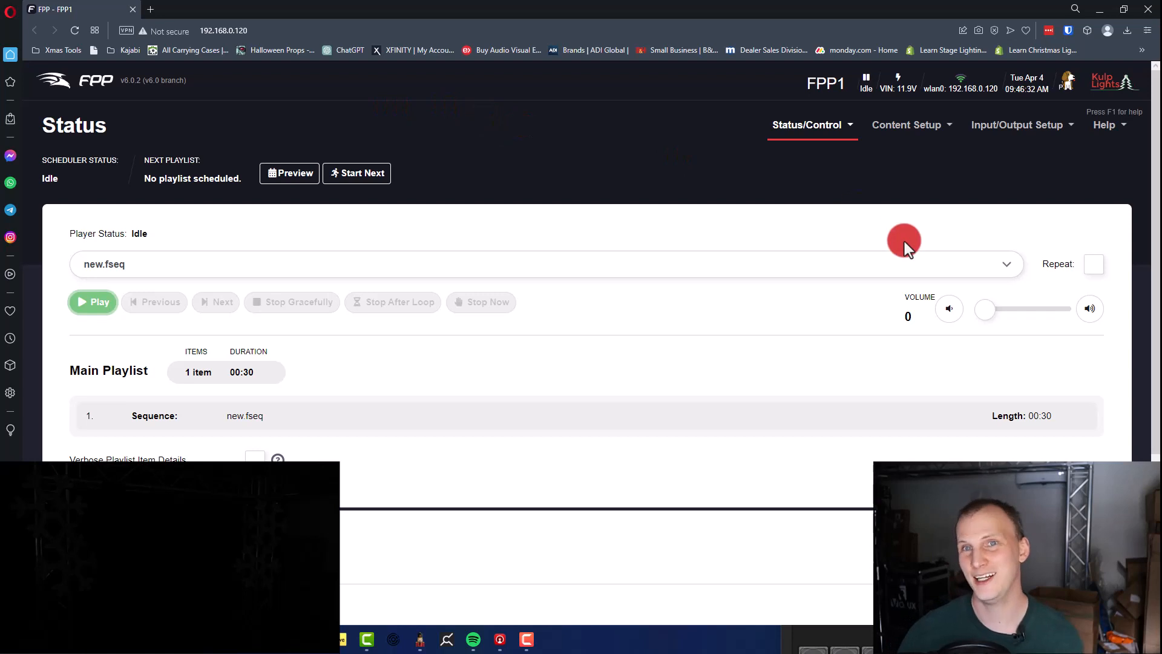
pyautogui.click(1093, 264)
pyautogui.click(93, 306)
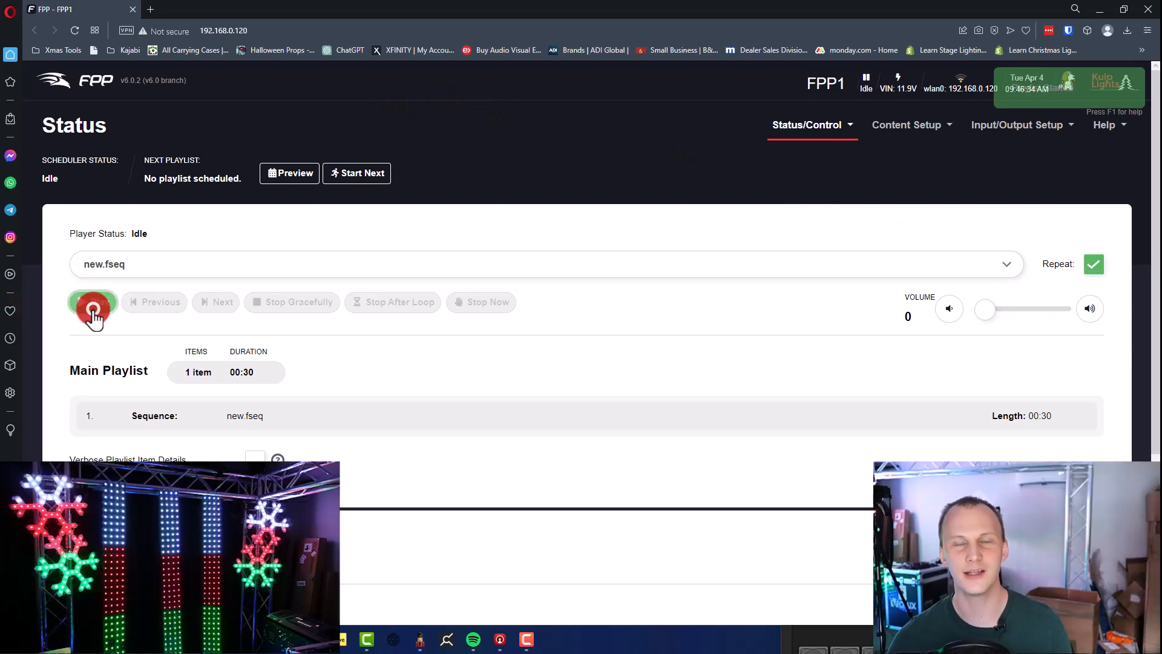